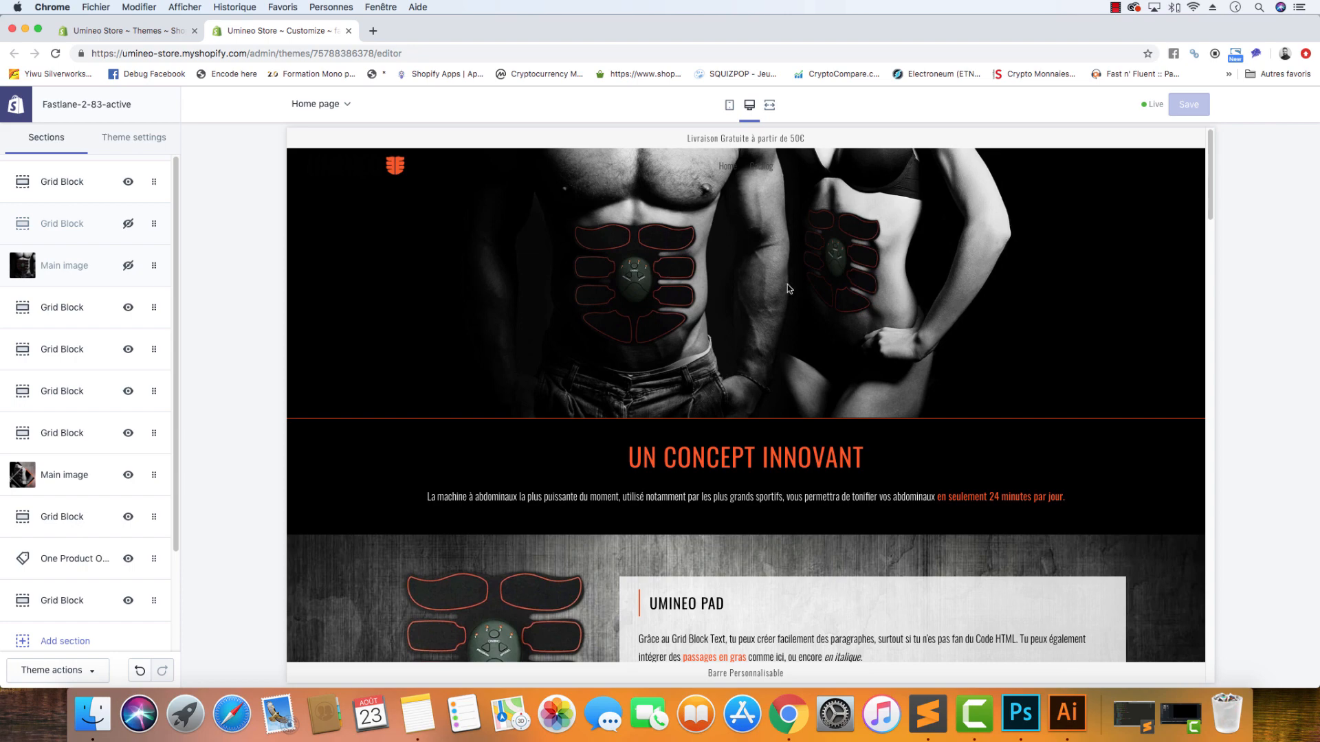
- Examine the Umineo Pad grid block and its neighbouring sections in the desktop preview of the home page
scroll(785, 296, down, 5)
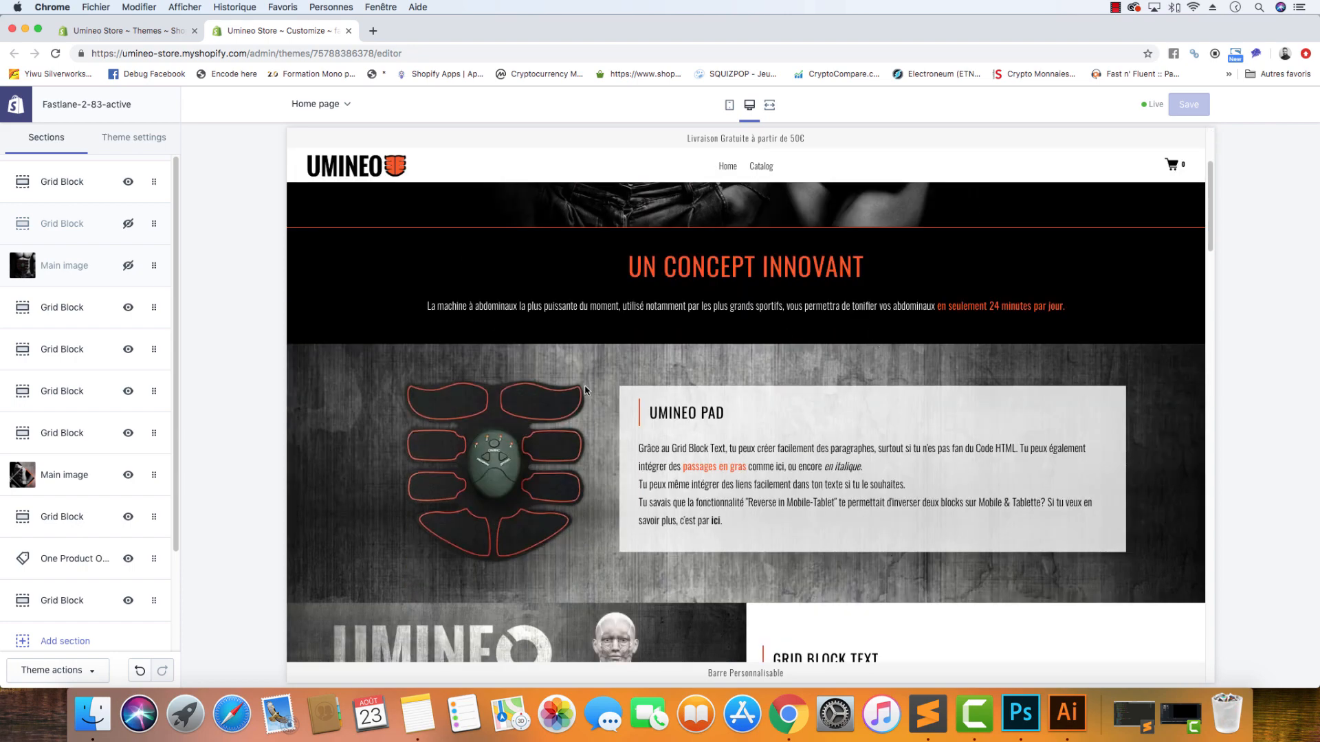
scroll(585, 391, down, 1)
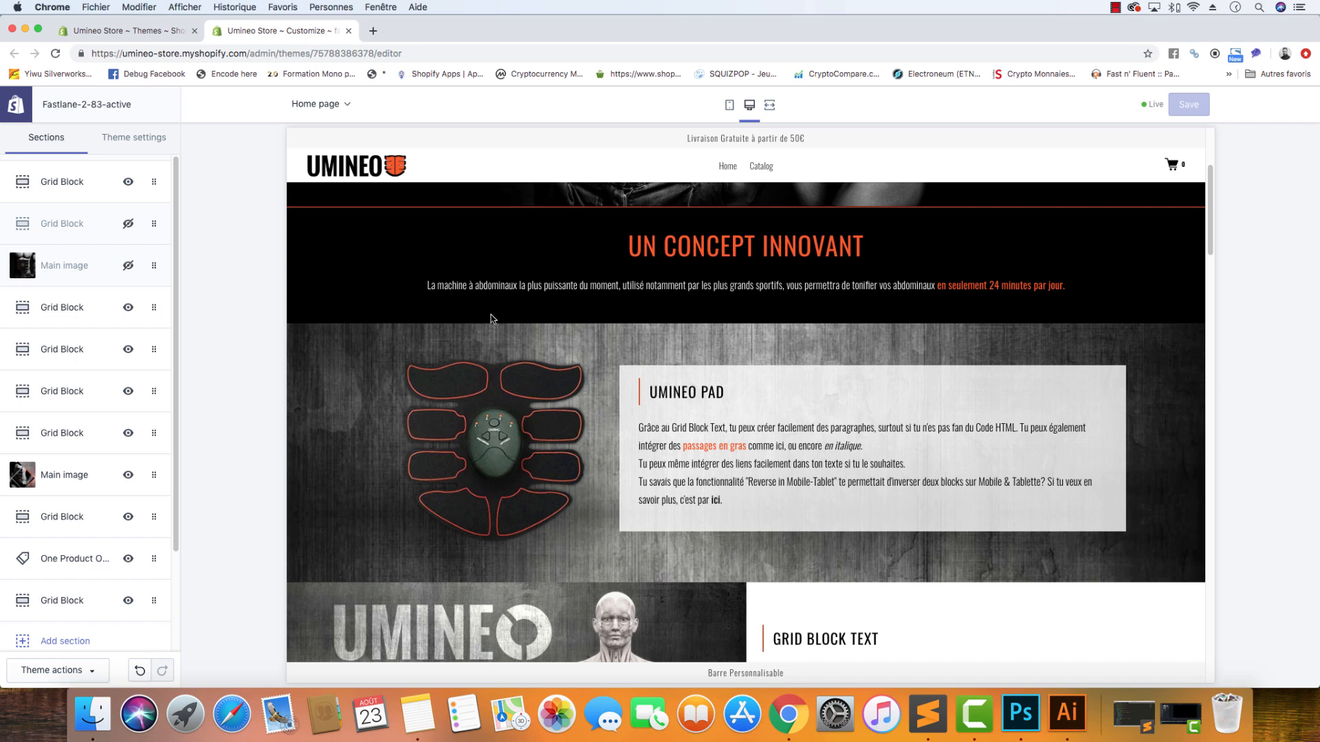
scroll(518, 406, up, 1)
scroll(529, 450, down, 5)
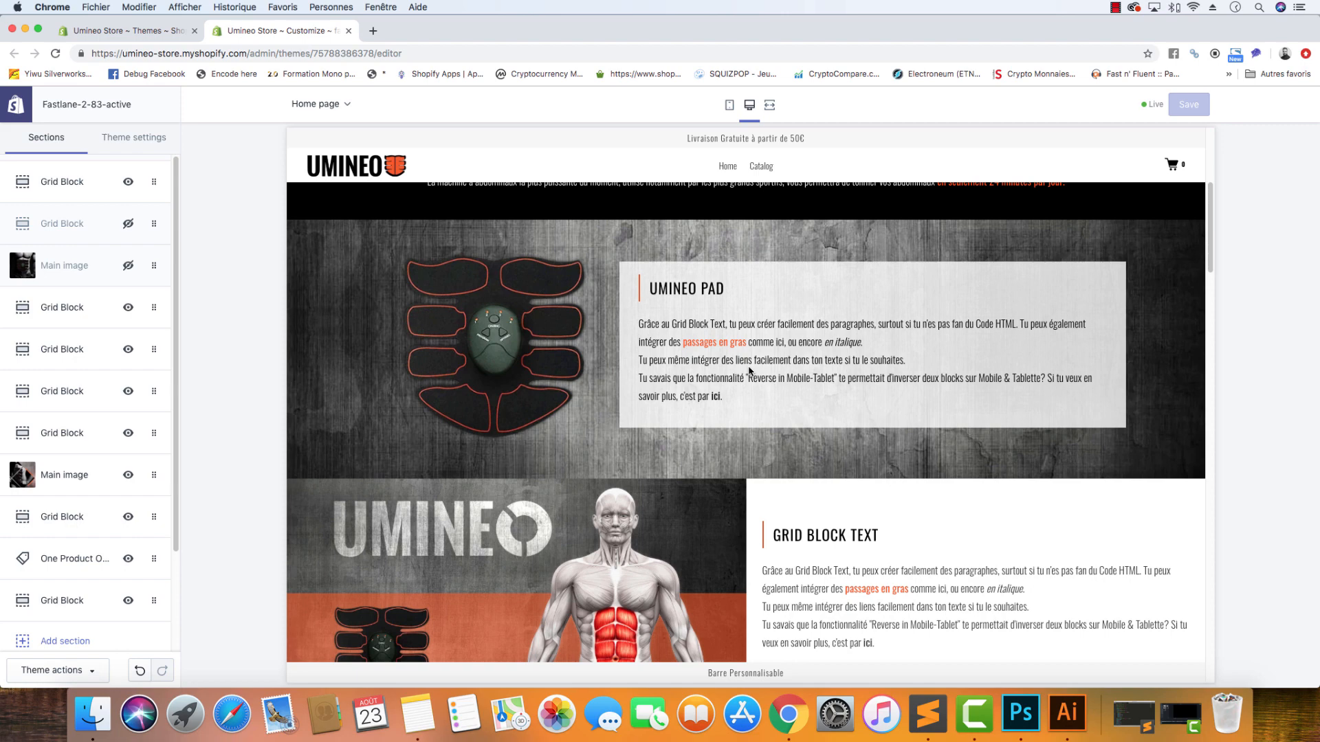
scroll(749, 372, down, 1)
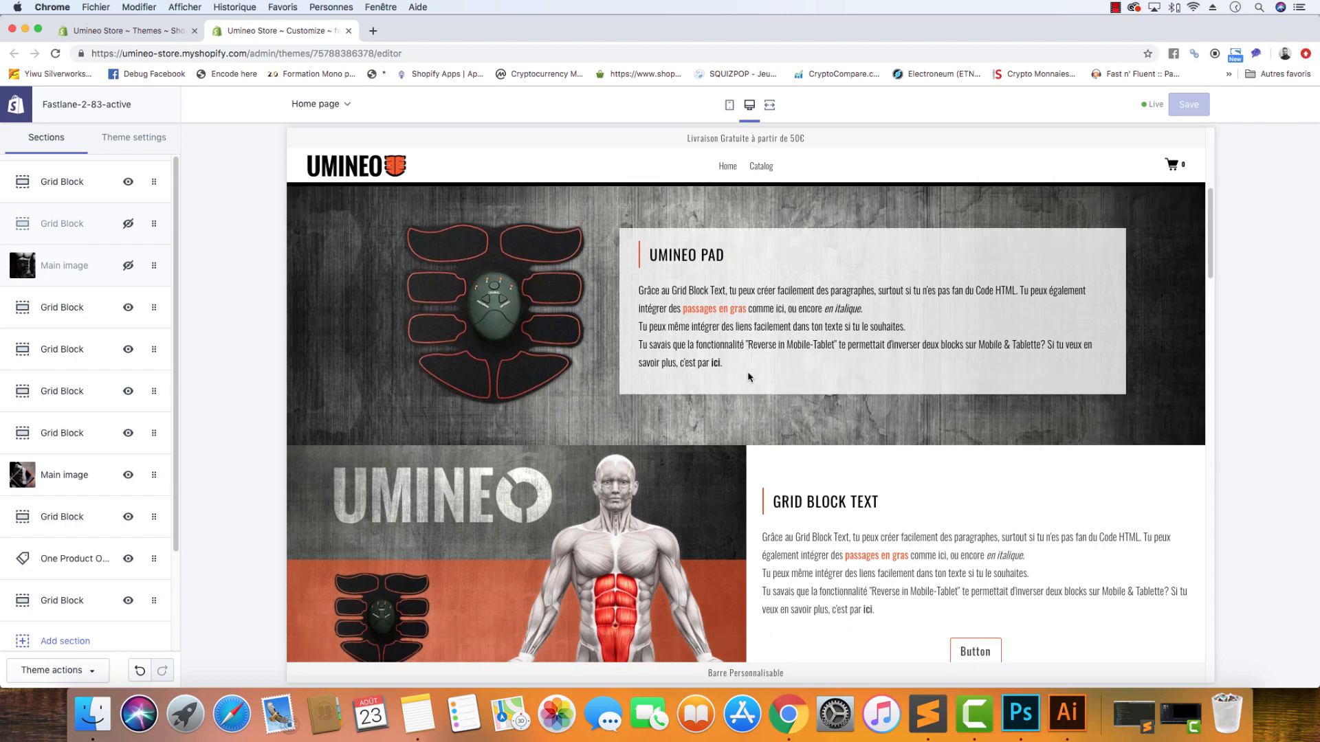
drag(914, 348, 647, 293)
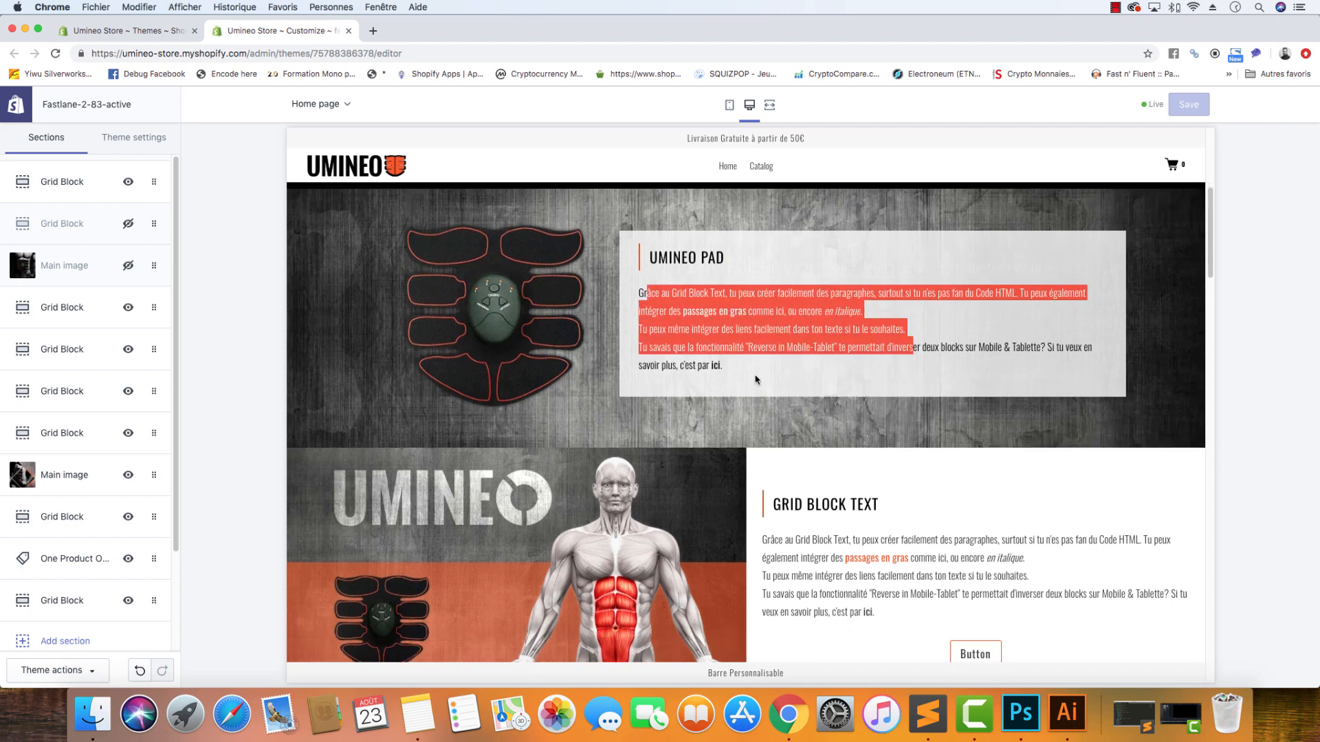
scroll(619, 379, up, 1)
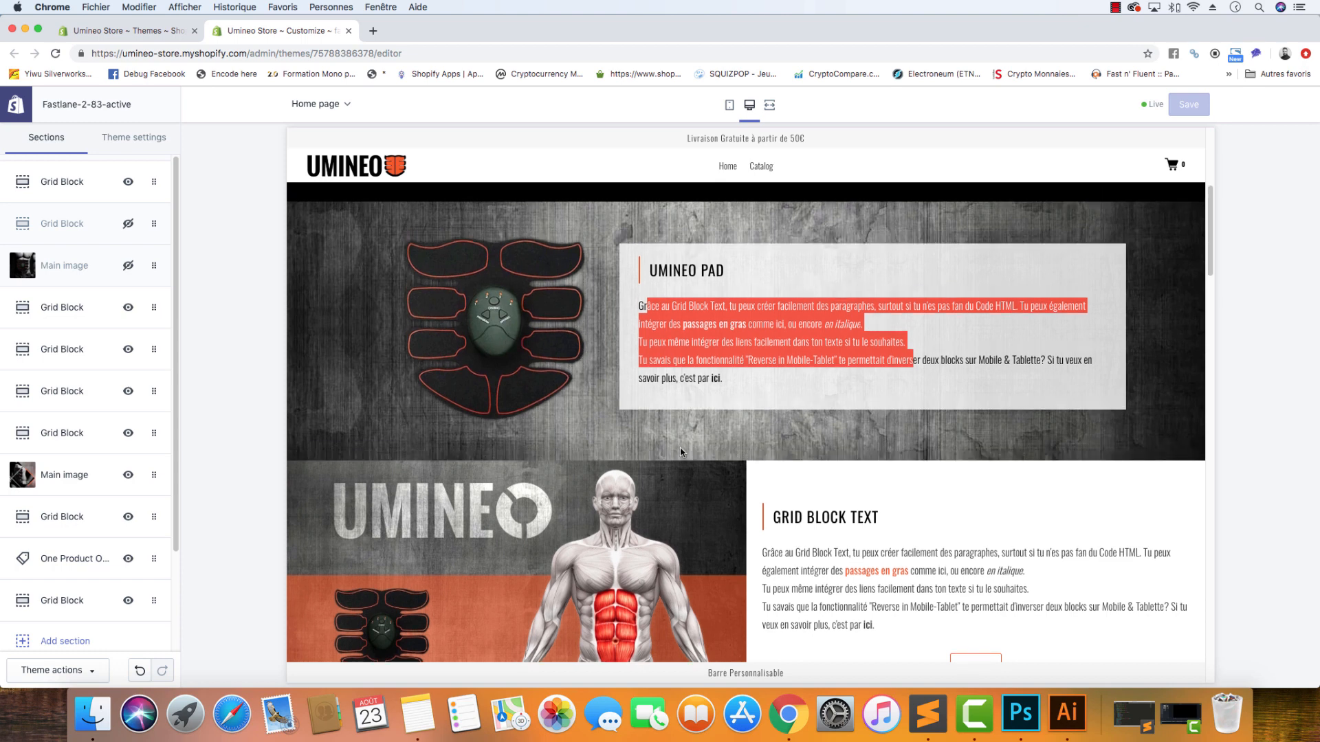
scroll(683, 451, down, 2)
scroll(683, 452, up, 6)
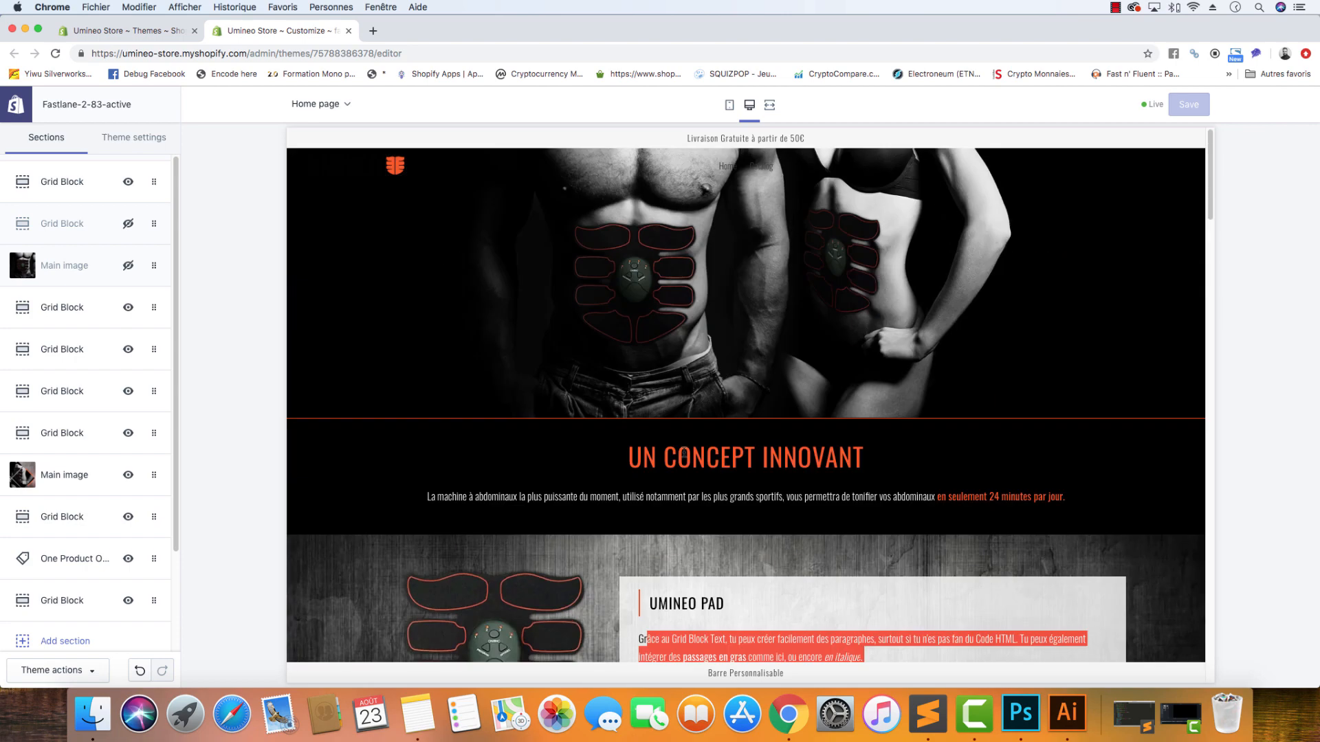
click(689, 454)
scroll(692, 453, down, 3)
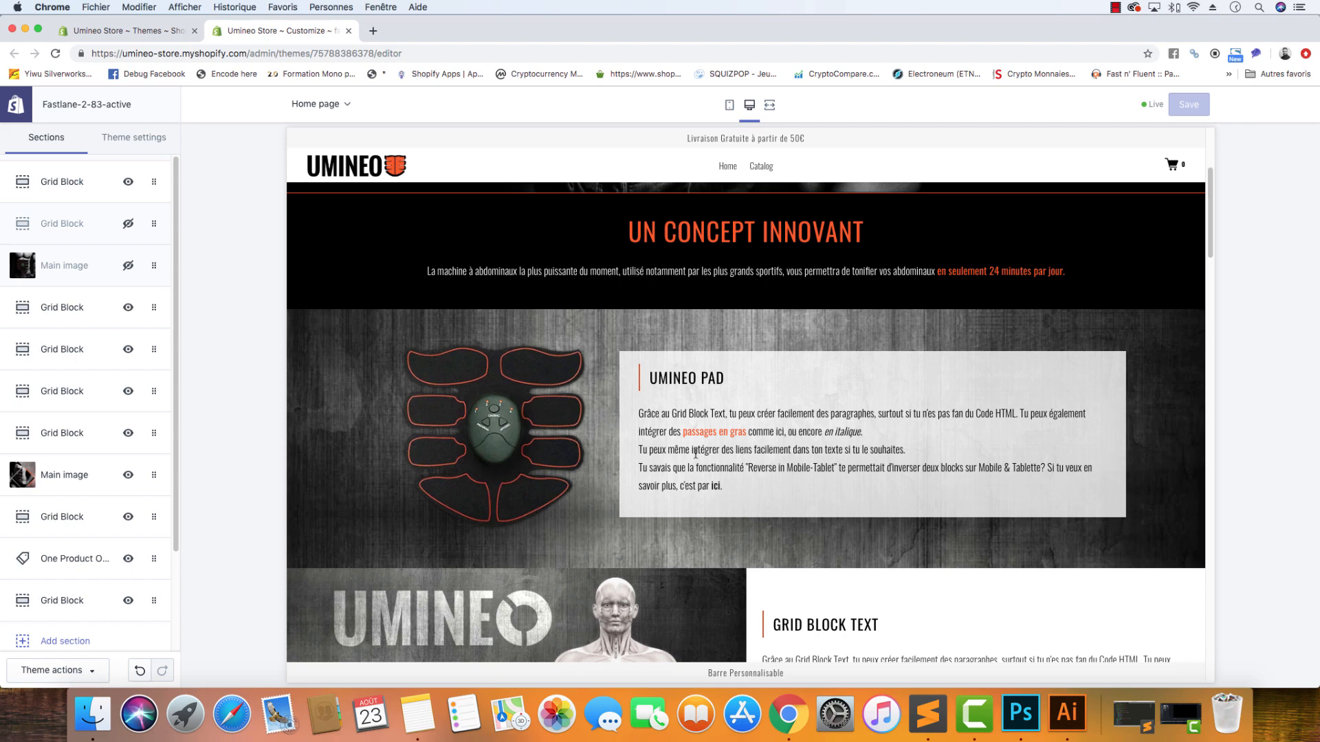
scroll(726, 426, down, 3)
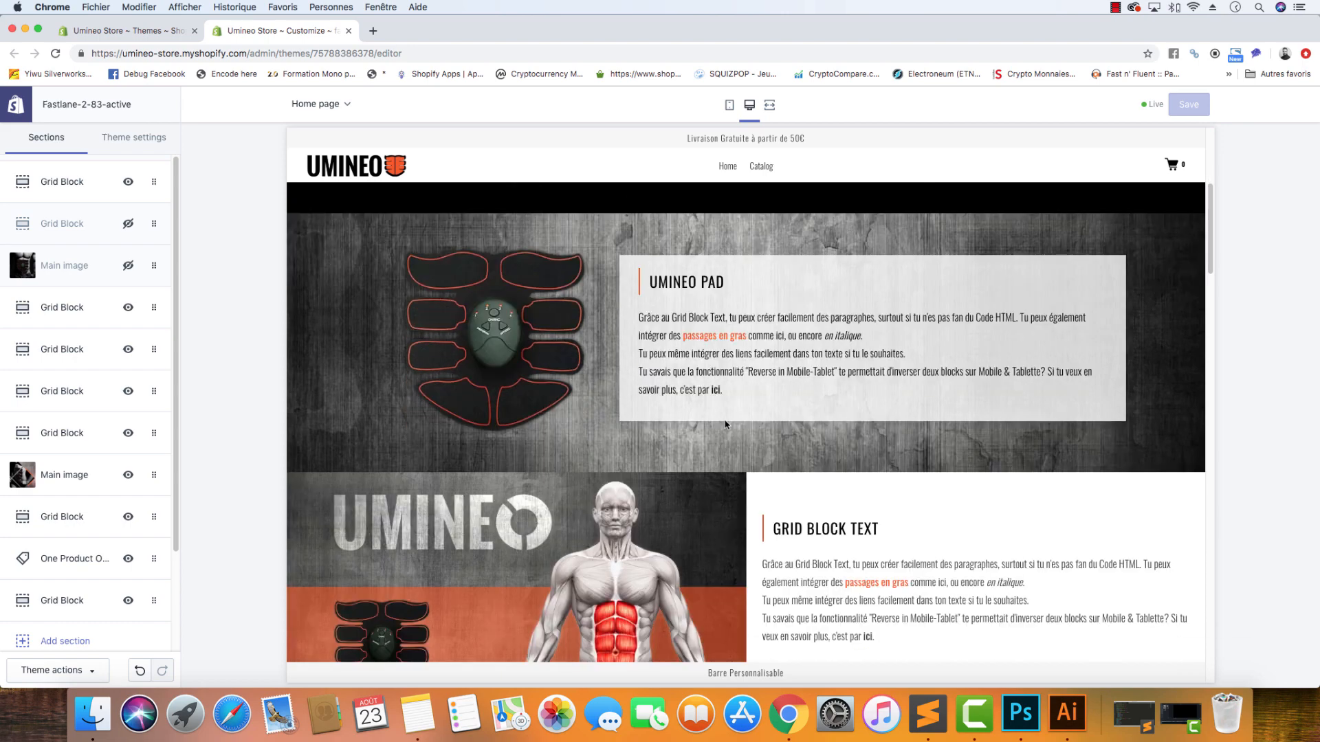
scroll(726, 426, down, 3)
scroll(722, 399, up, 7)
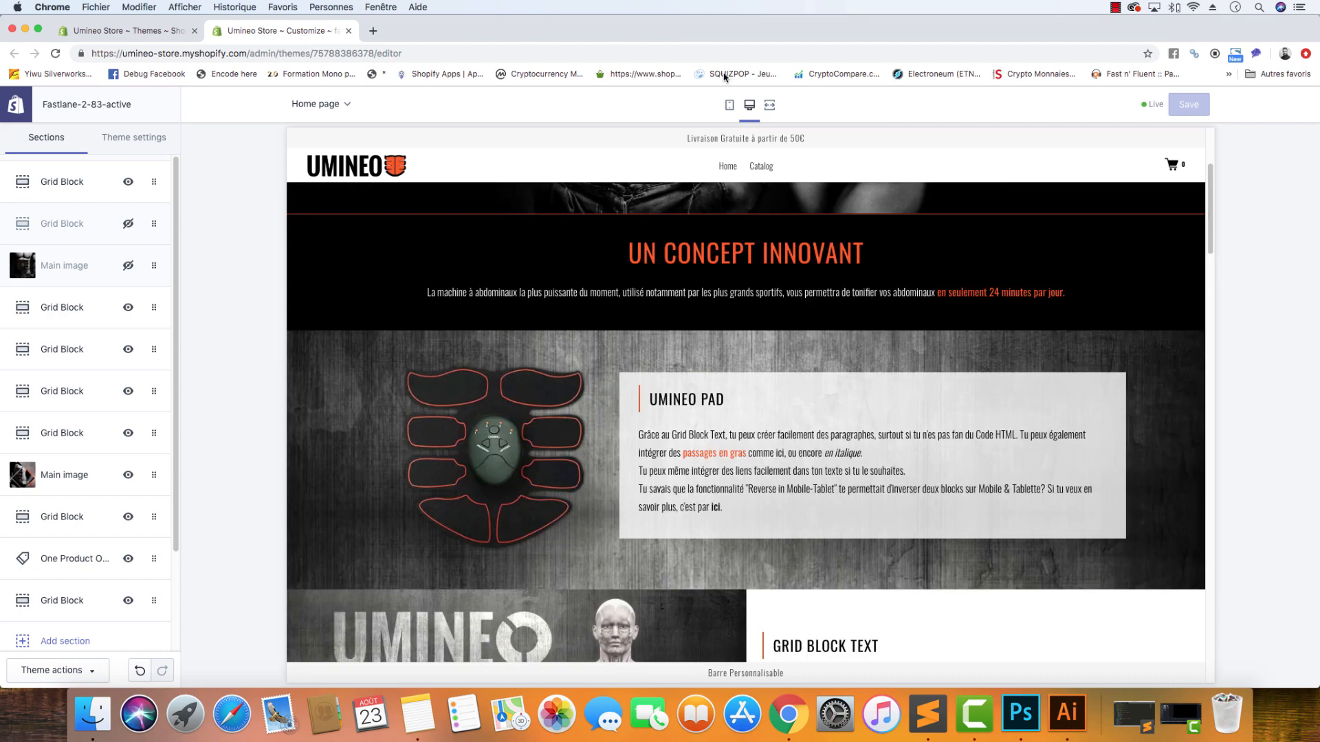
- Preview the home page at mobile size and examine the layout of the Umineo Pad block's image and text
click(730, 104)
scroll(754, 298, down, 1)
scroll(756, 301, up, 2)
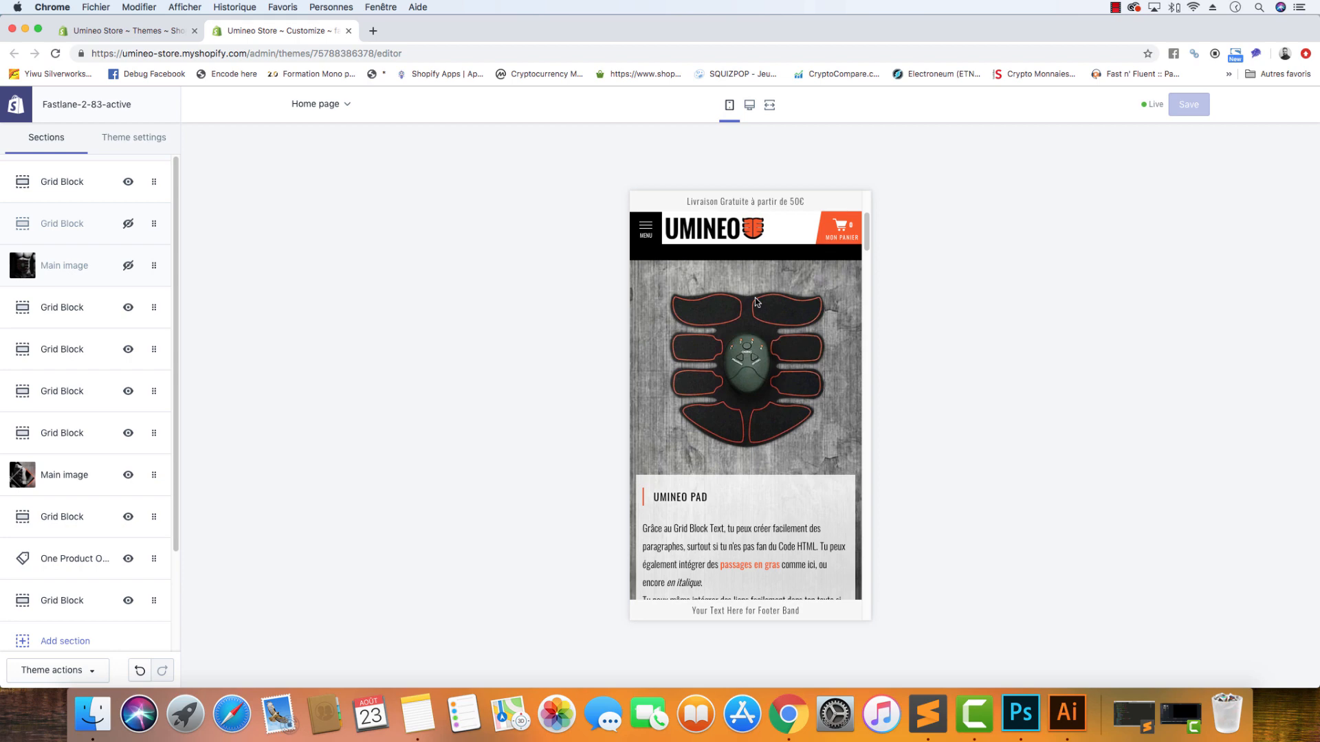
scroll(777, 398, down, 4)
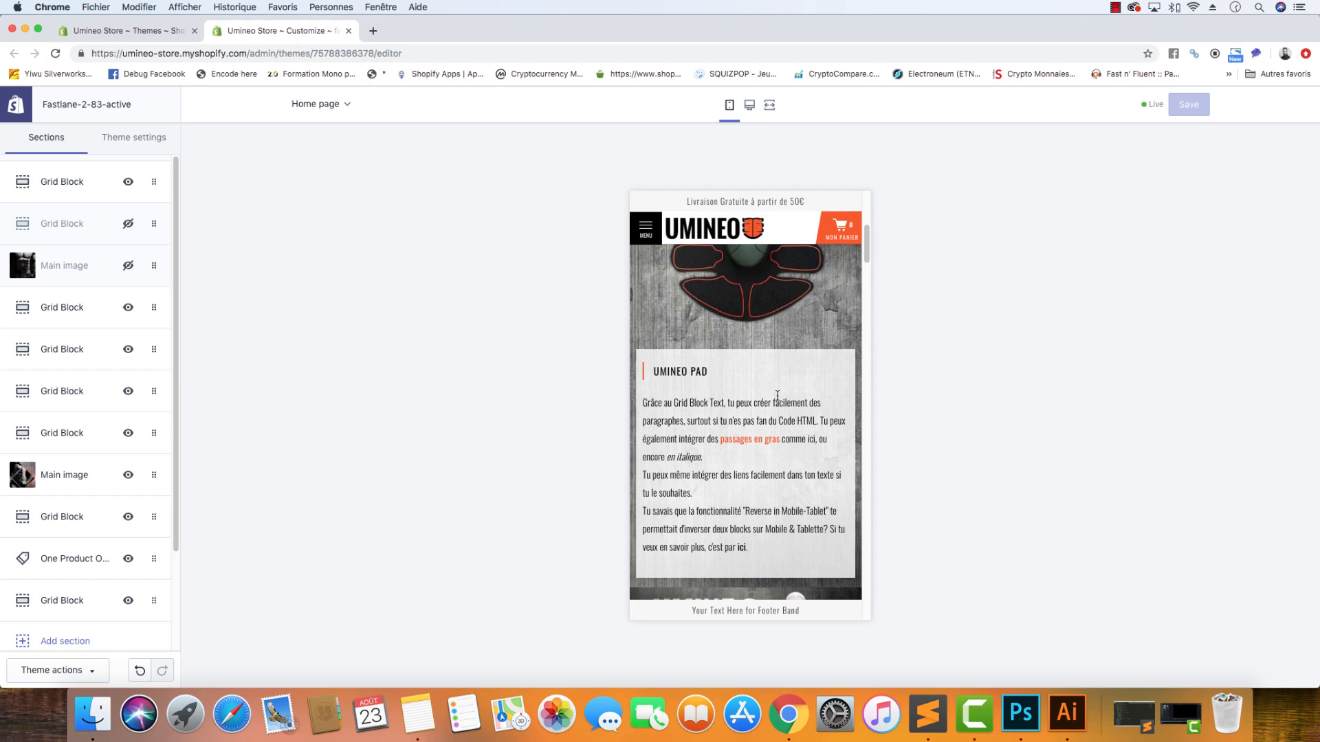
scroll(777, 398, down, 5)
scroll(777, 400, up, 1)
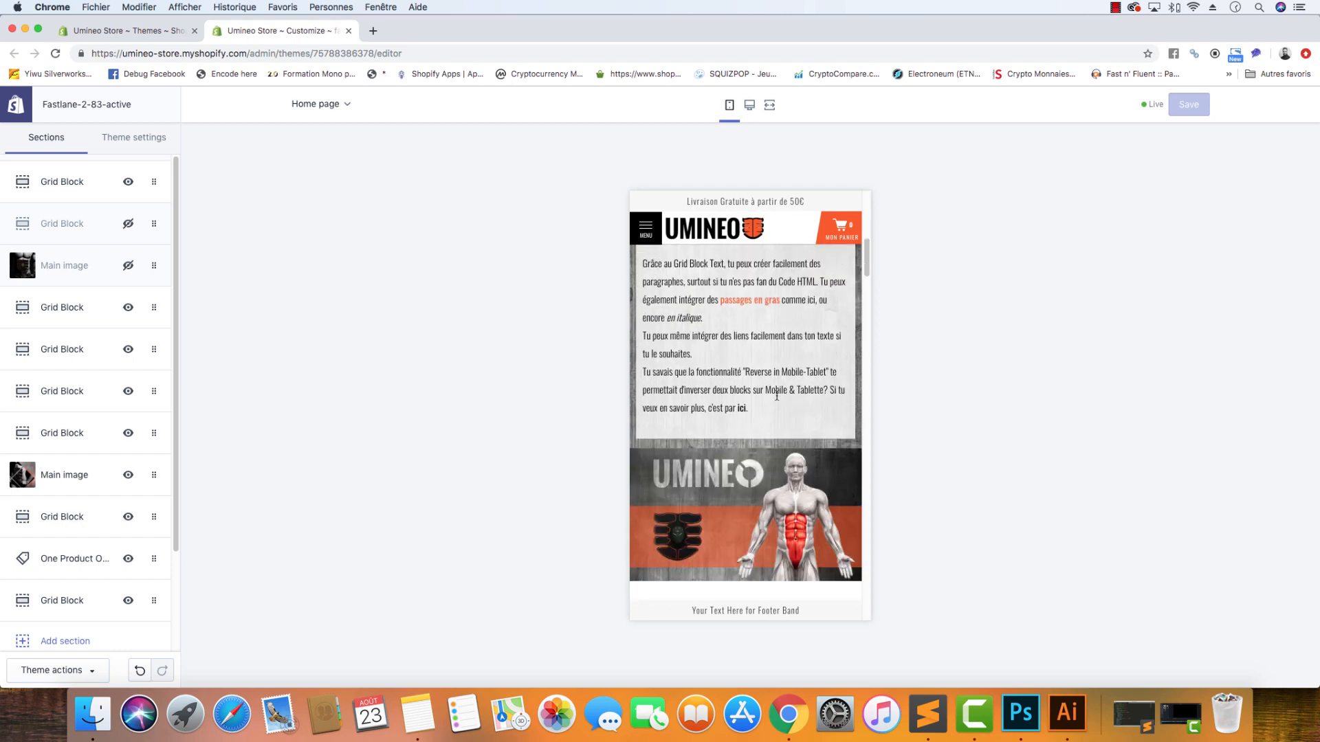
scroll(777, 396, up, 7)
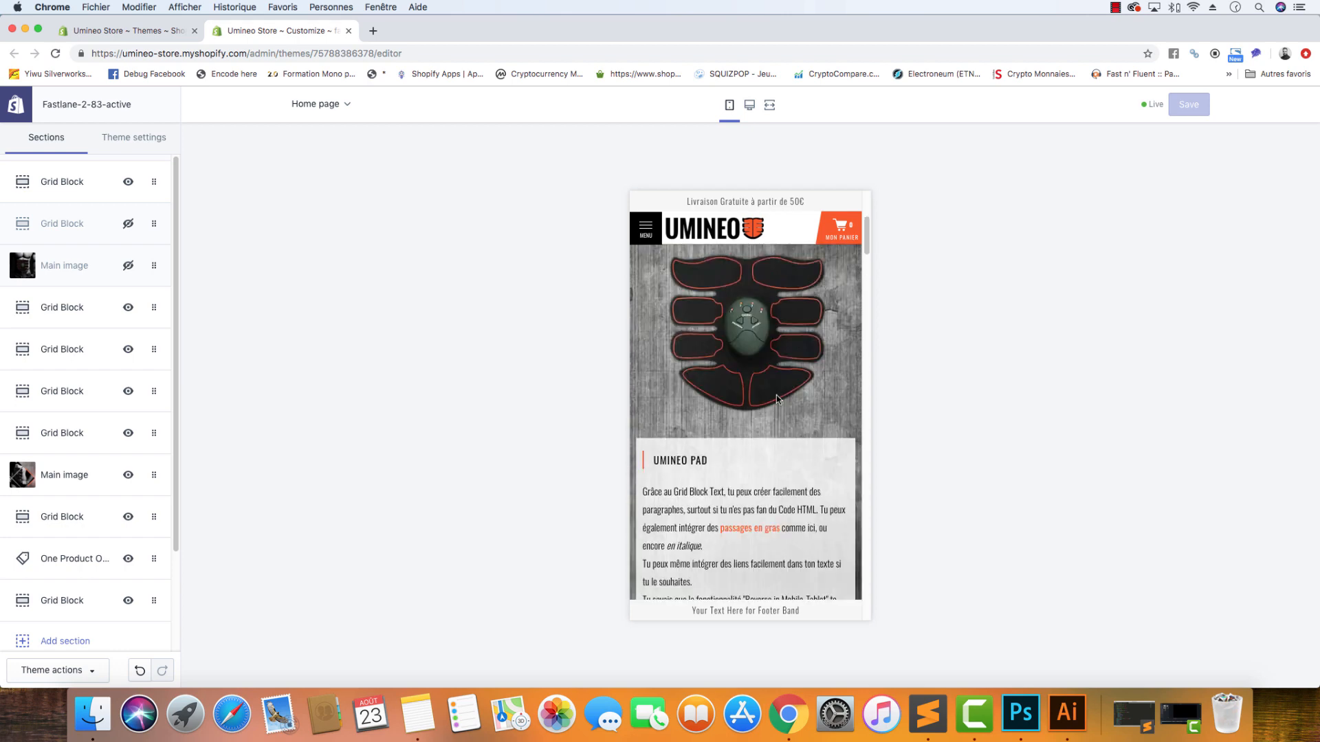
- Return to the desktop preview and open the settings of the Grid Block section titled Grid Block Color
click(750, 107)
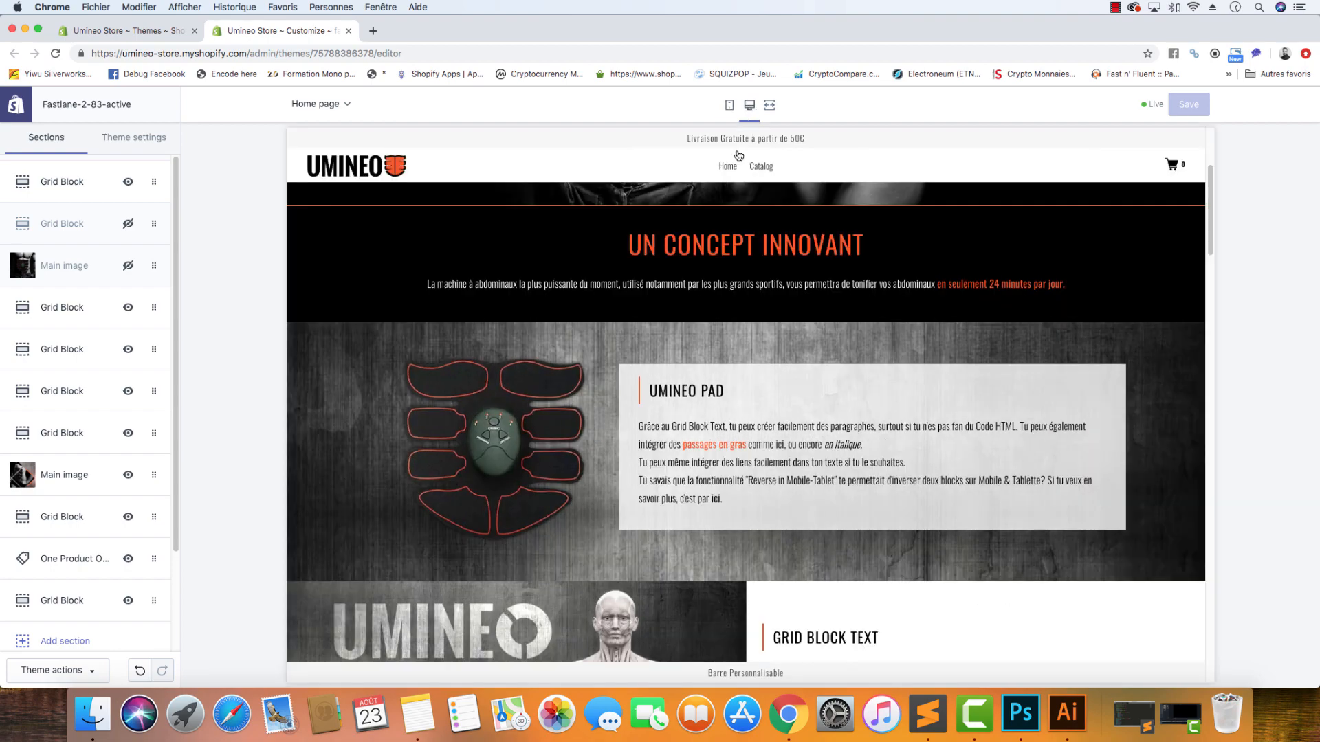
scroll(710, 346, down, 10)
scroll(710, 346, down, 10)
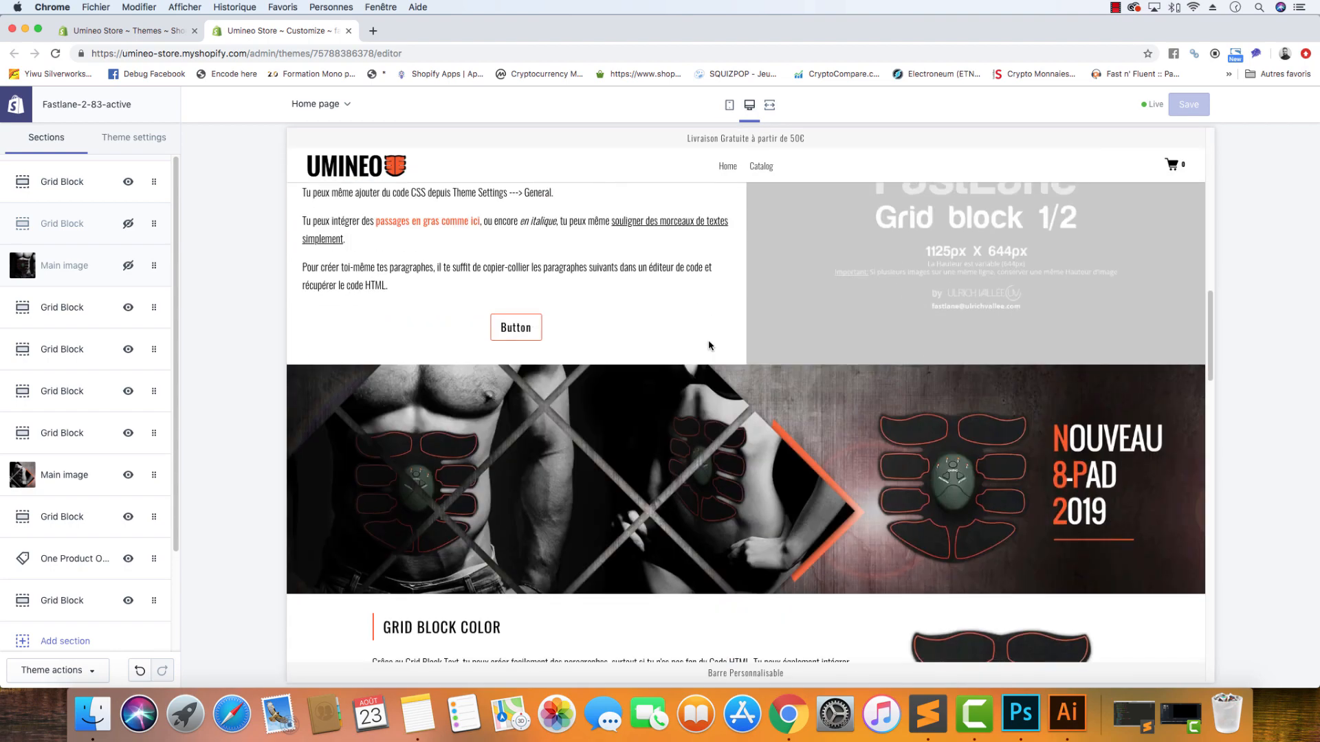
scroll(710, 346, down, 4)
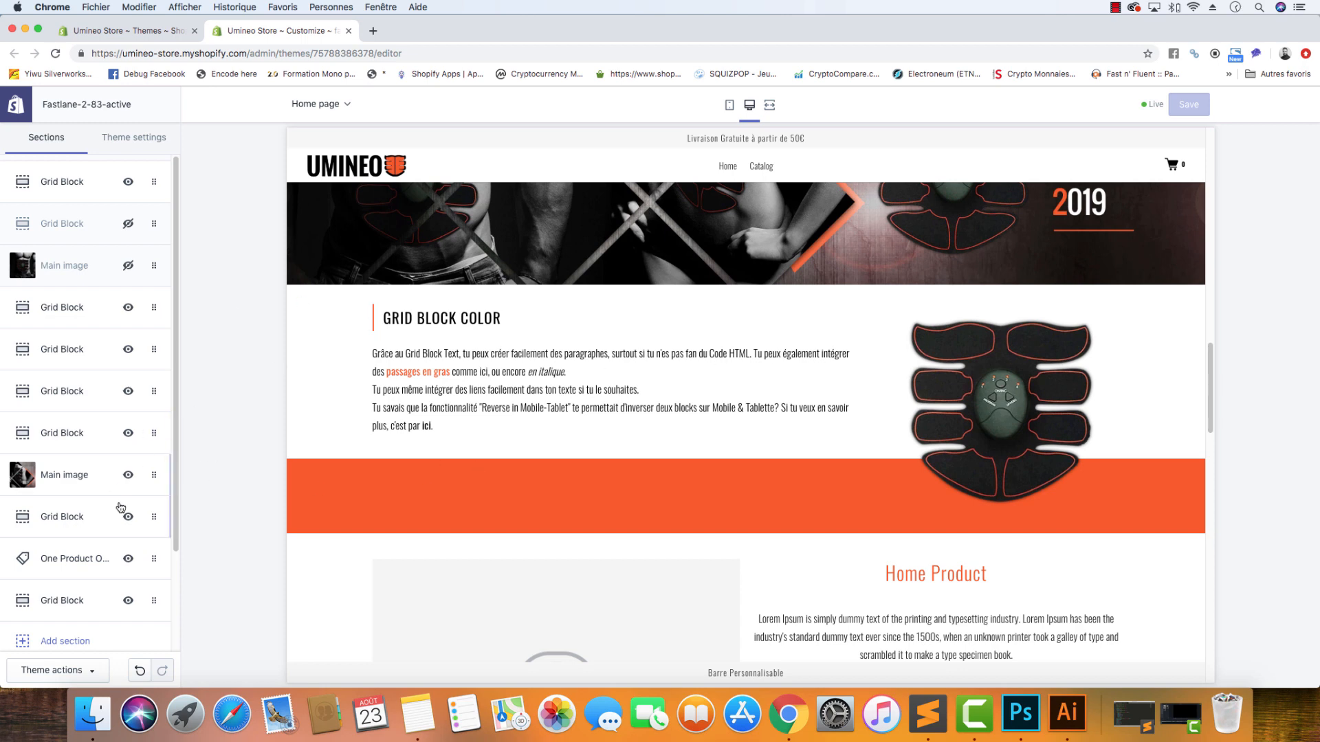
click(96, 524)
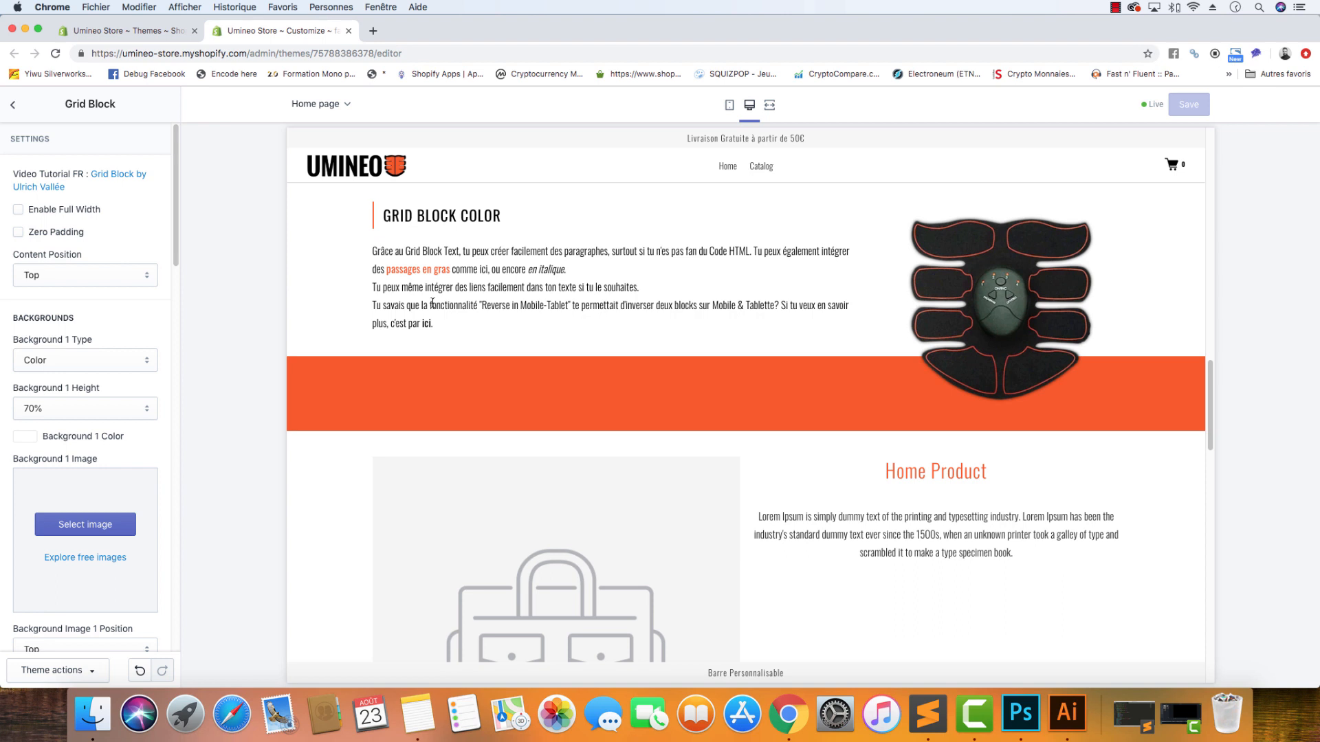
- Review the Content Position choices and the background and button settings of the Grid Block Color section
click(56, 280)
click(88, 274)
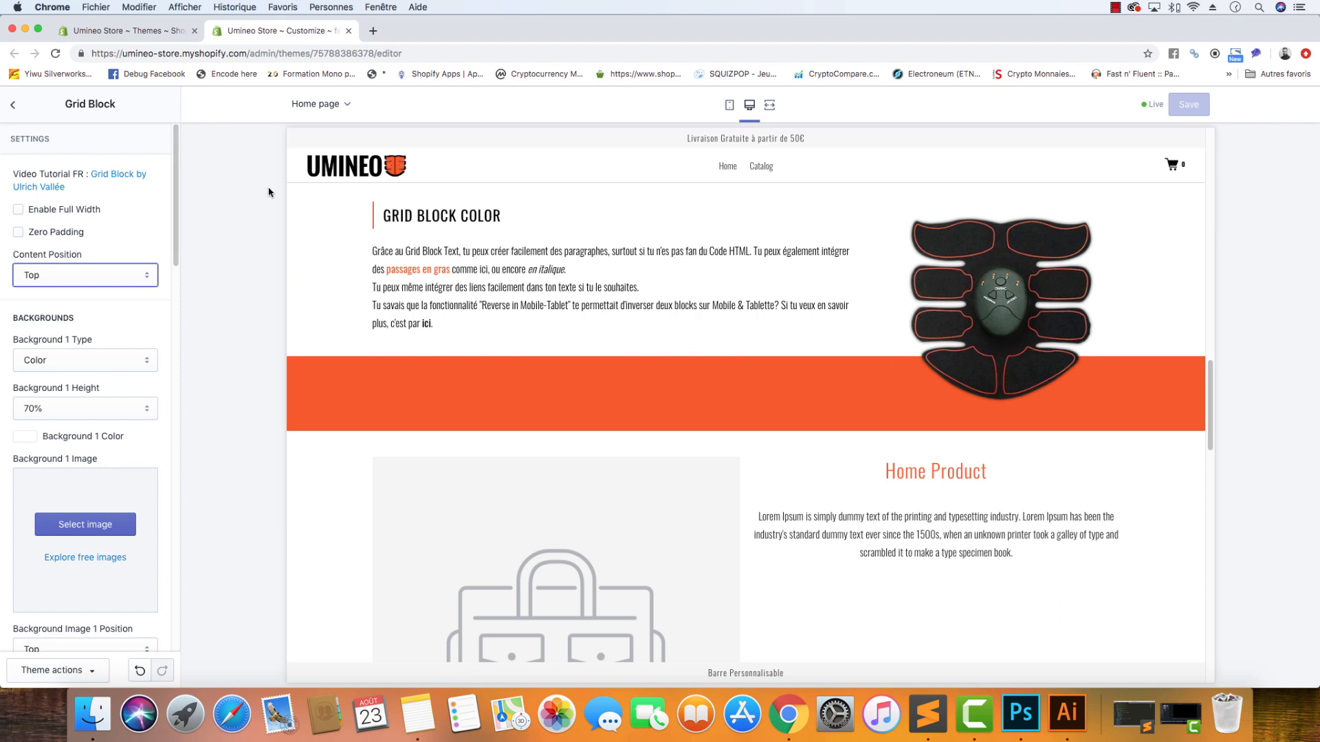
scroll(114, 371, down, 10)
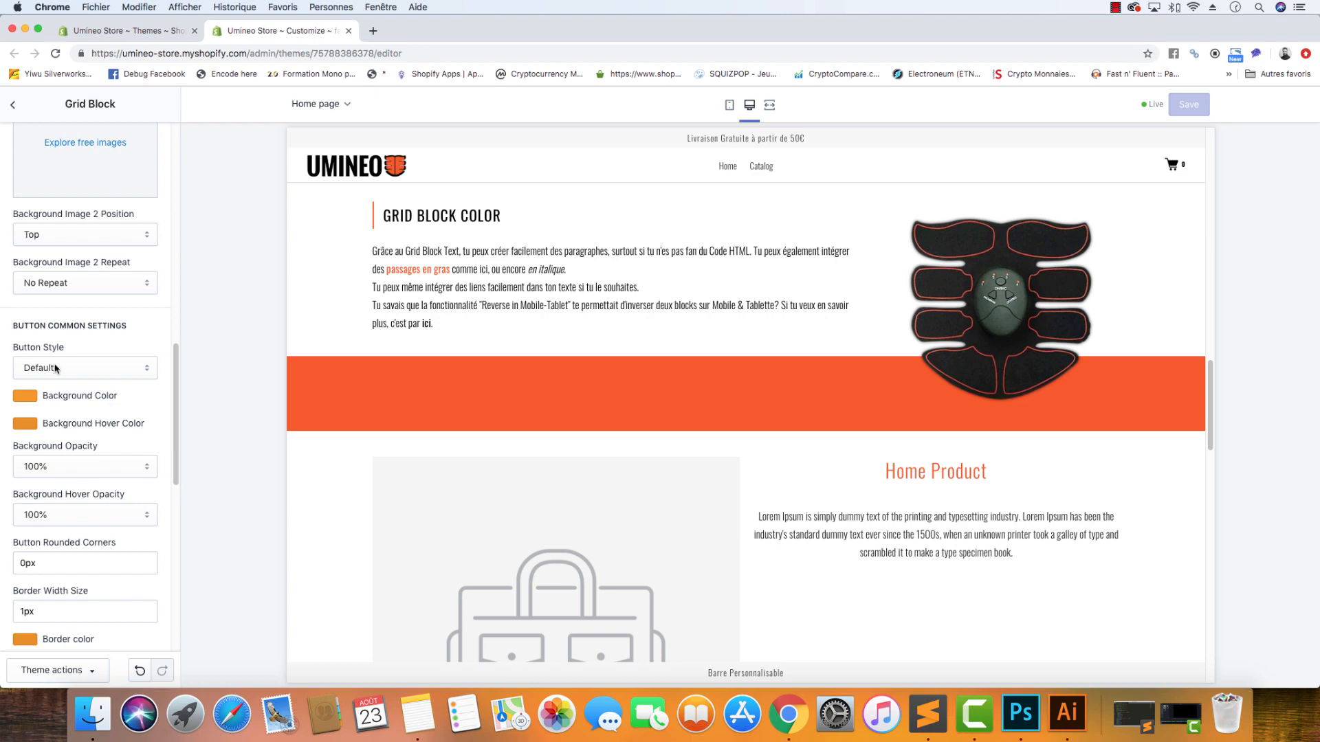
scroll(55, 369, up, 10)
- Set both Background 1 Height and Background 2 Height of the Grid Block Color section to 50%
click(95, 408)
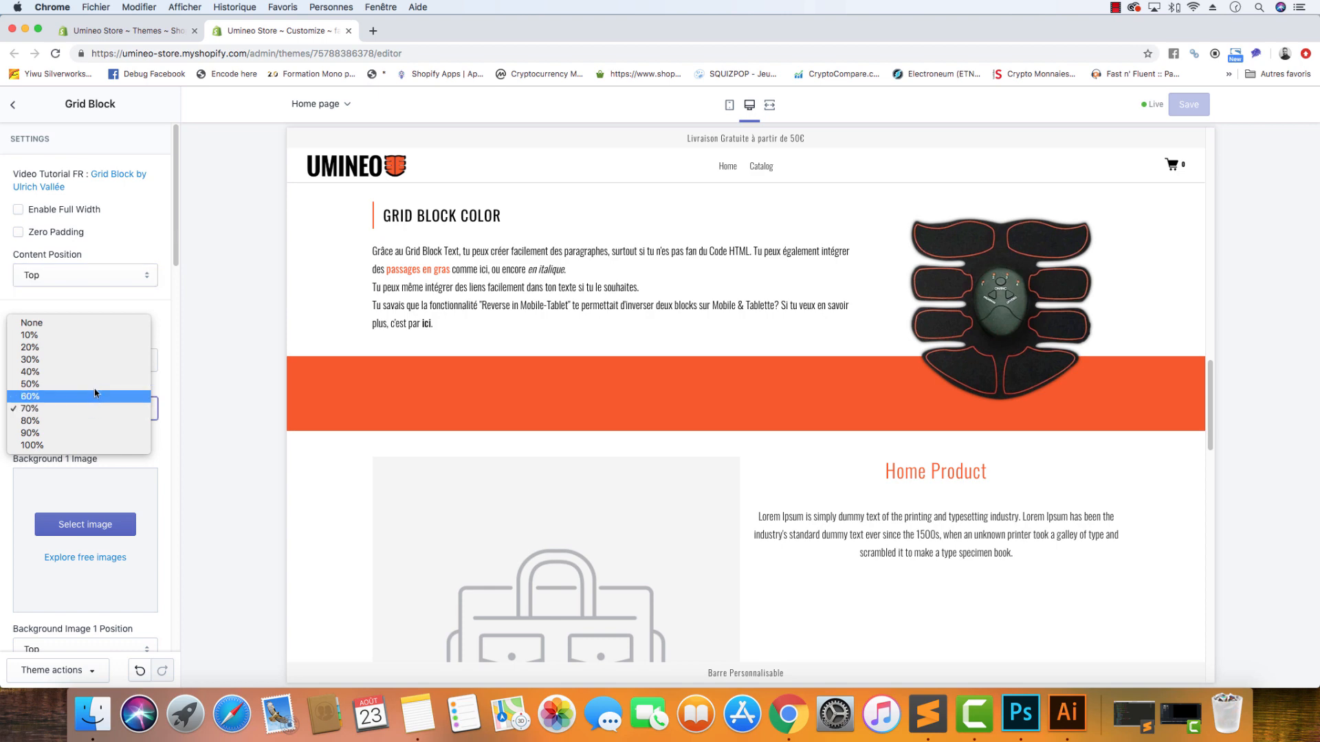
click(97, 384)
scroll(94, 398, down, 5)
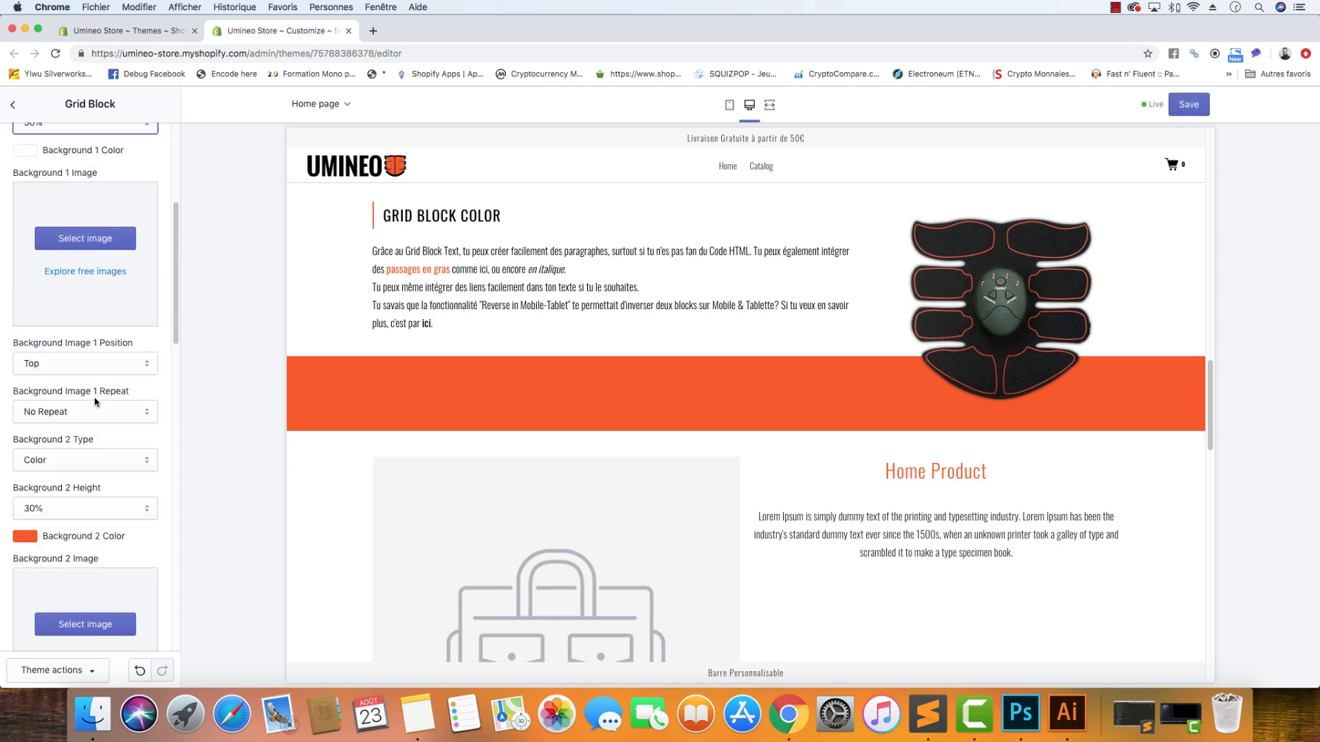
click(103, 515)
click(84, 536)
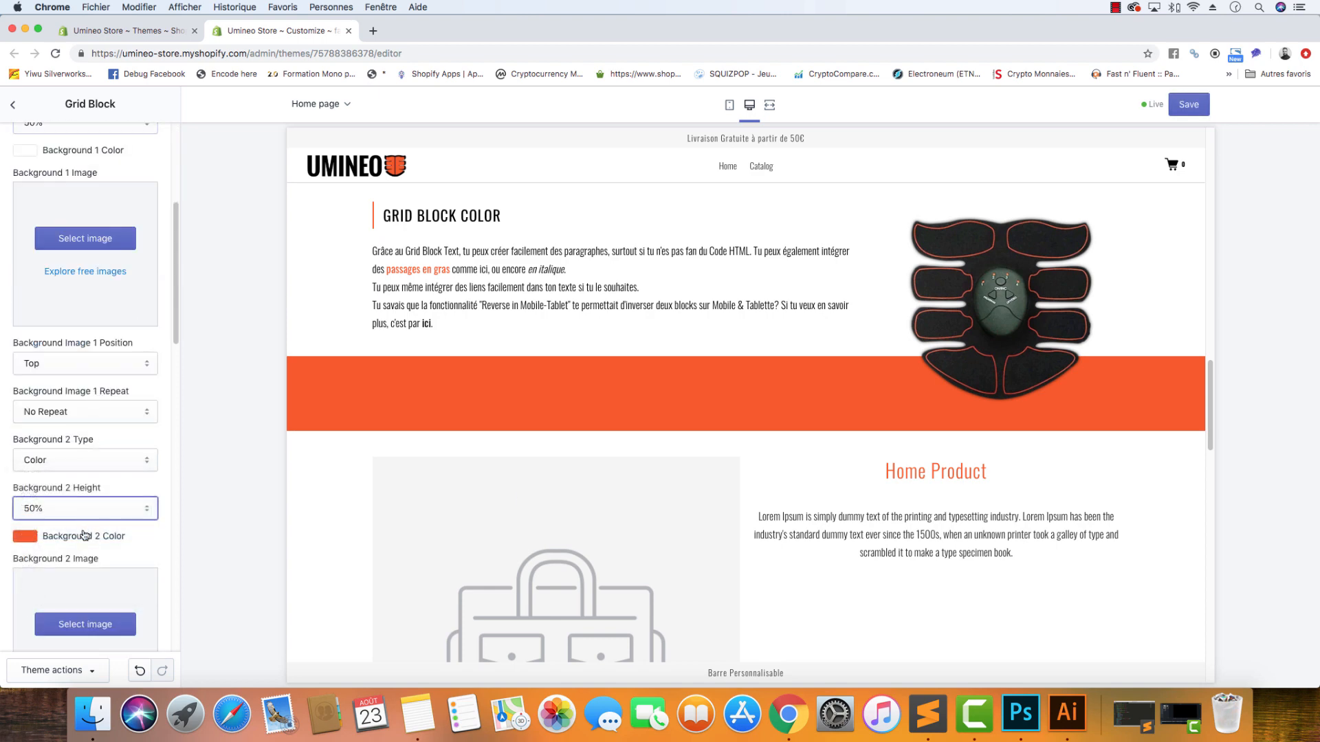
click(262, 480)
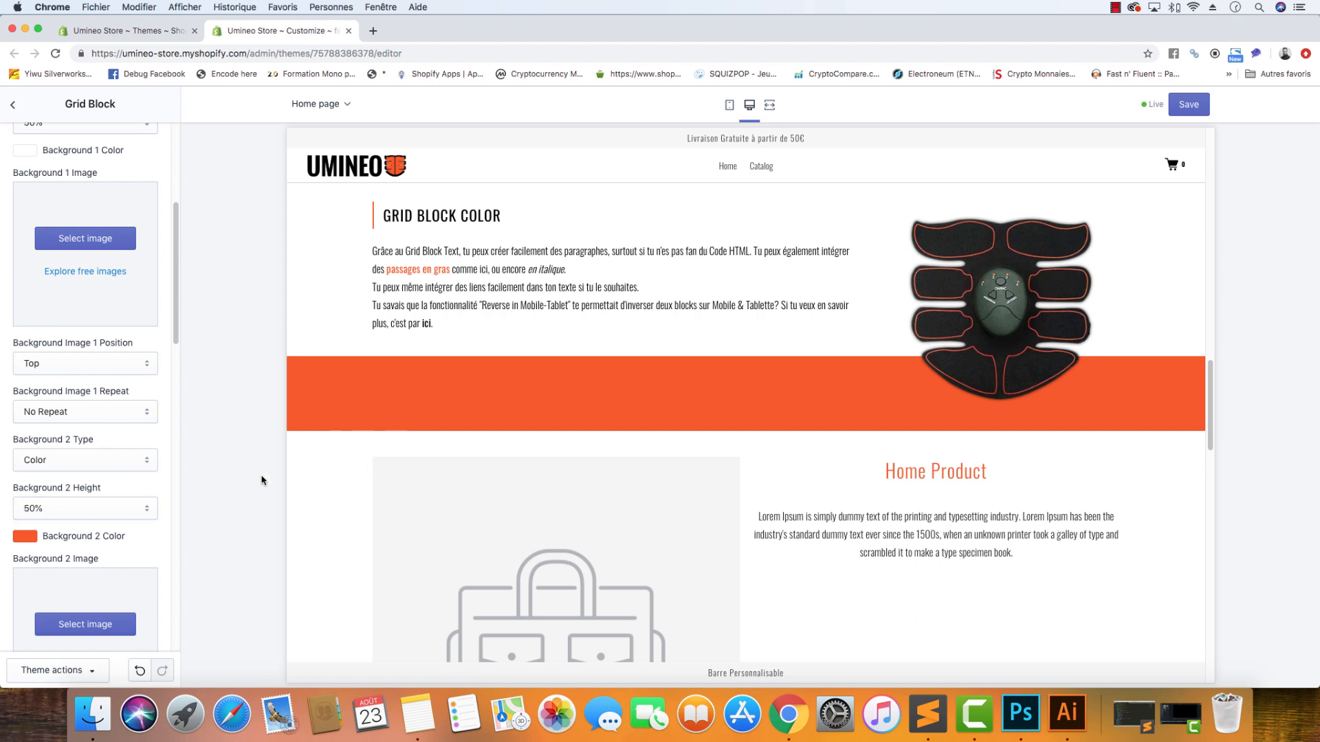
scroll(120, 443, up, 4)
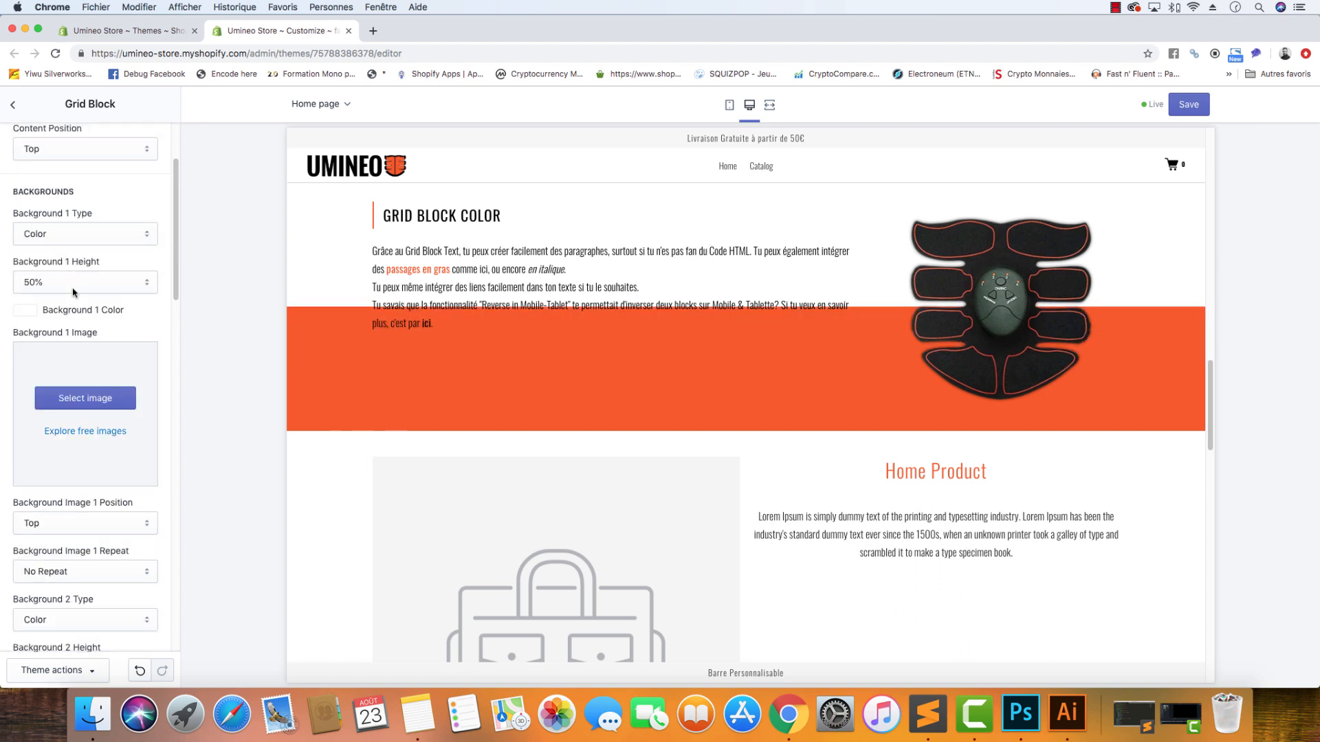
- Set Background 2 Height back to 30% and Background 1 Height back to 70% in the Grid Block Color section
scroll(75, 294, down, 5)
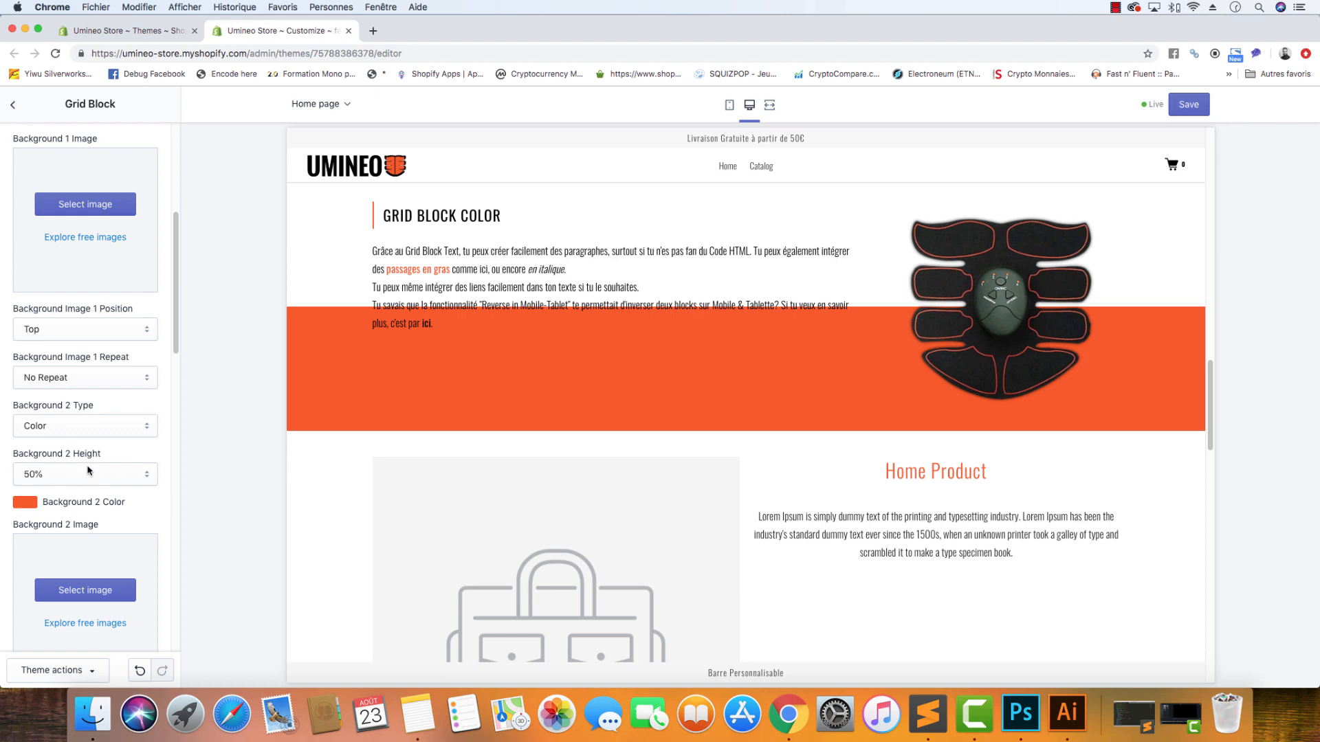
click(100, 481)
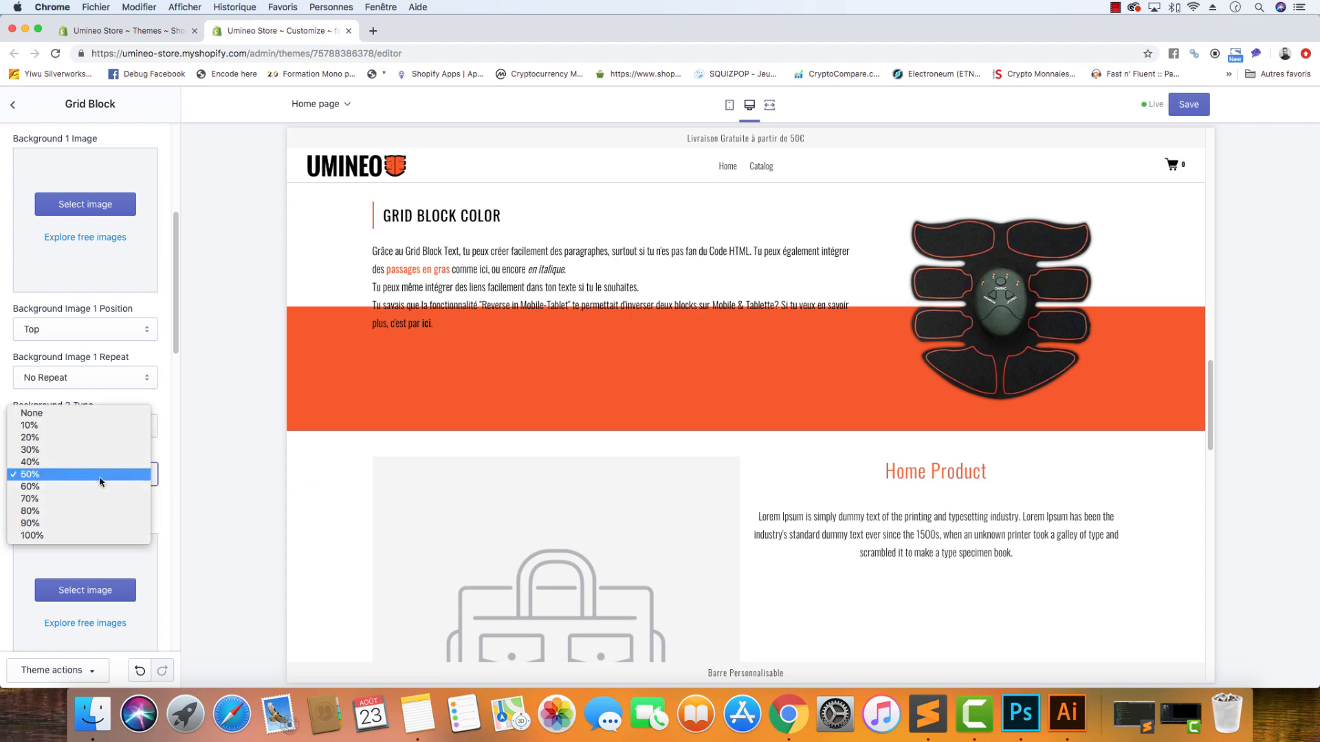
click(163, 404)
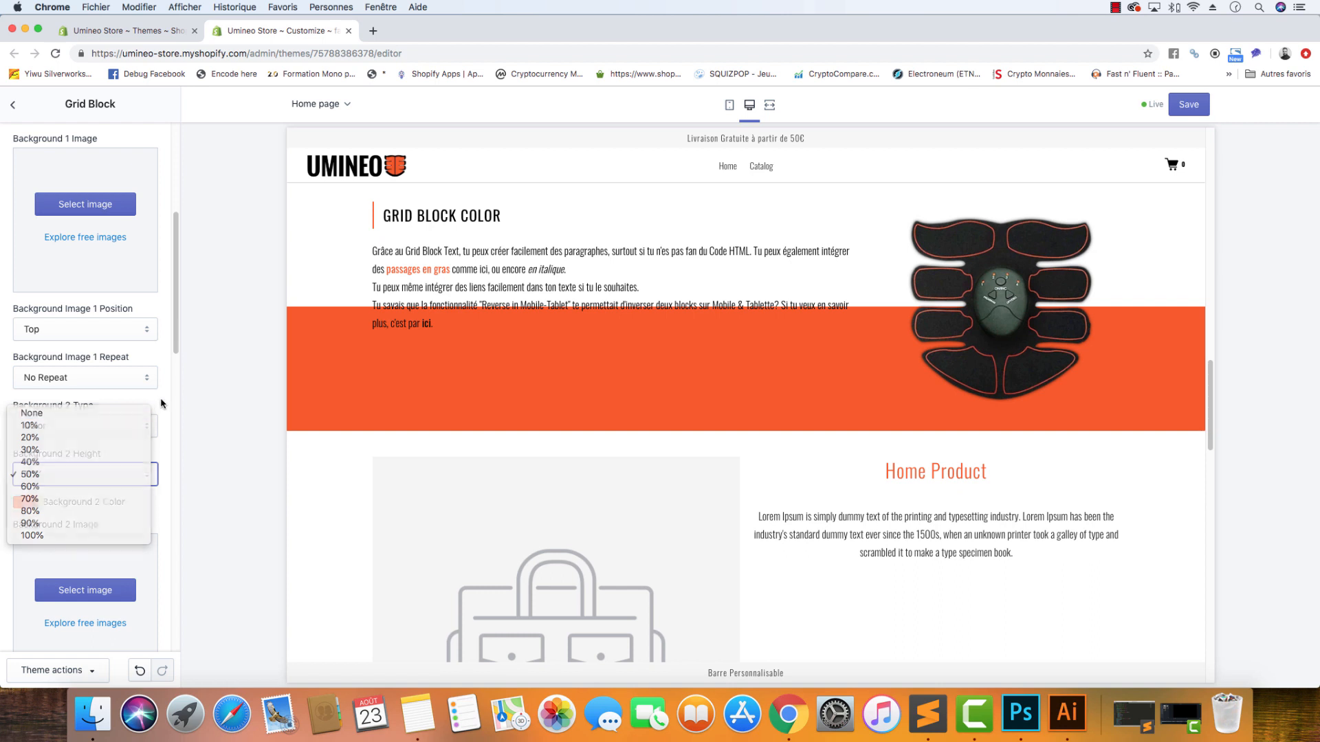
click(91, 470)
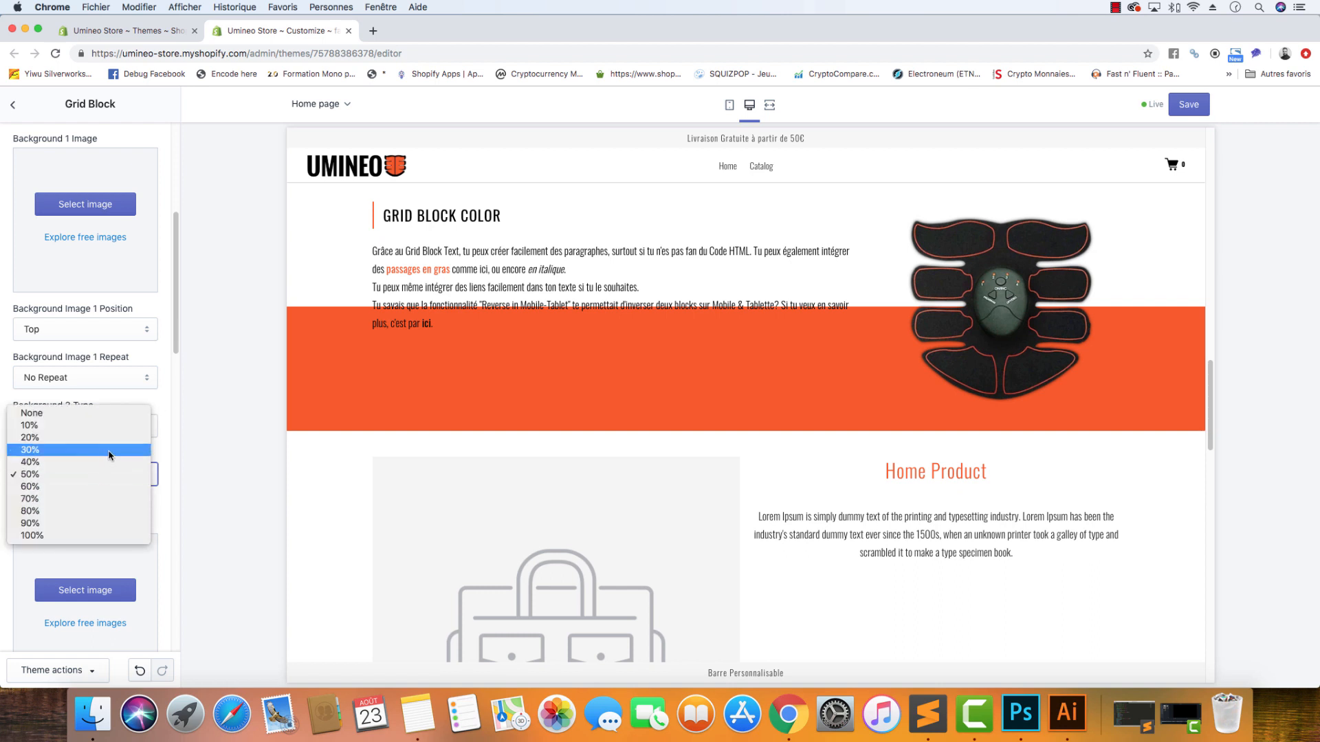
click(109, 455)
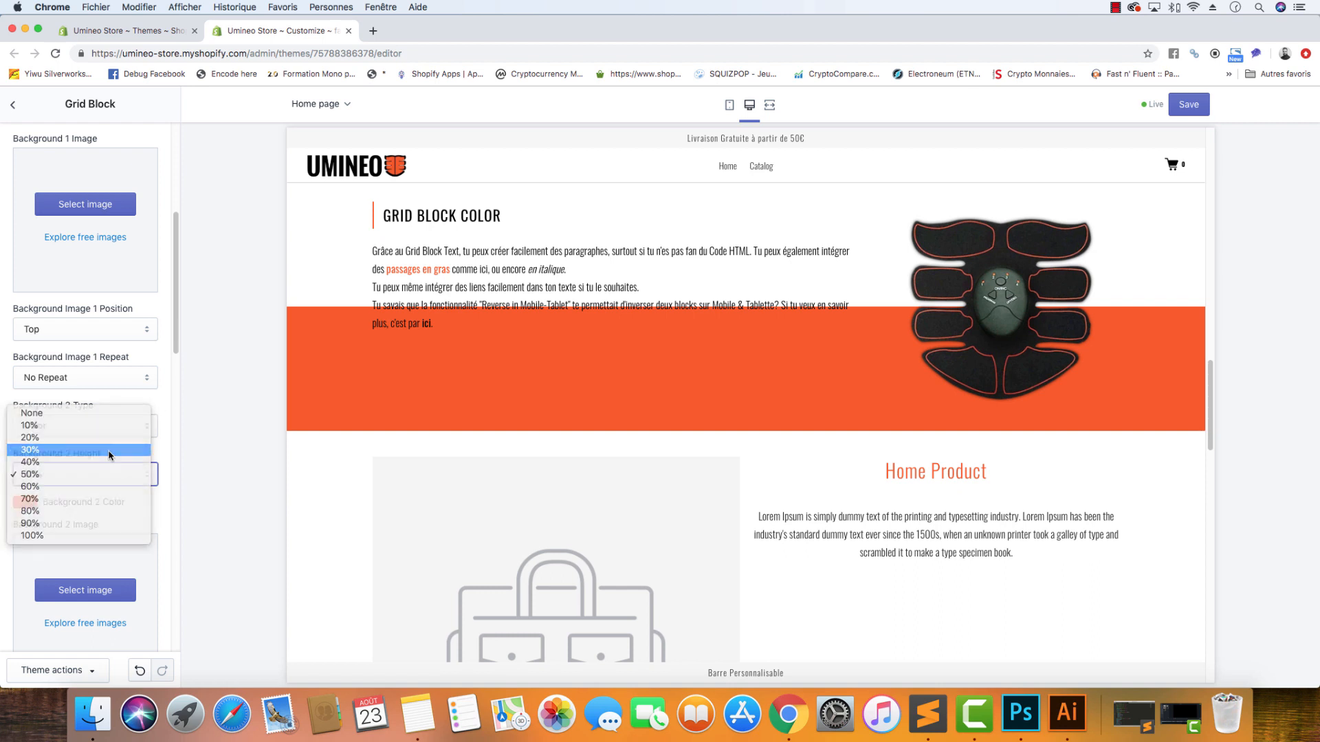
scroll(117, 334, up, 3)
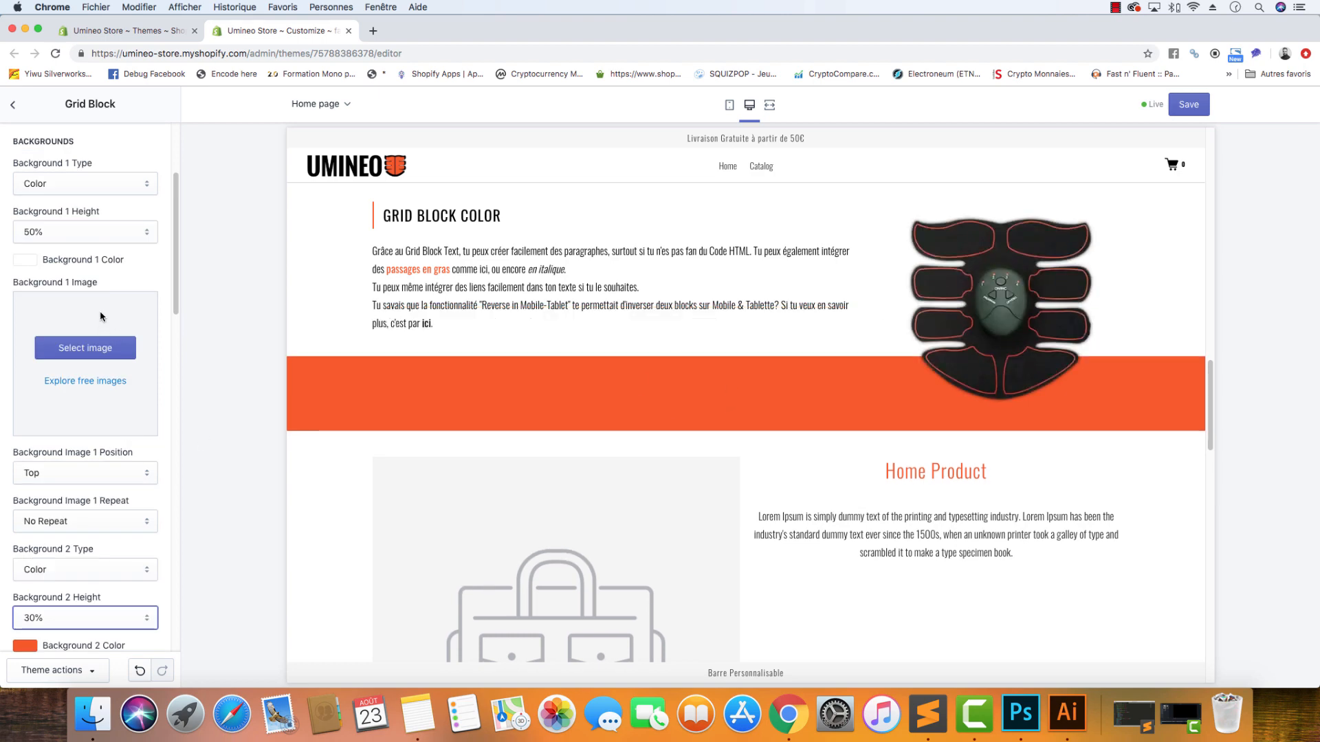
click(106, 239)
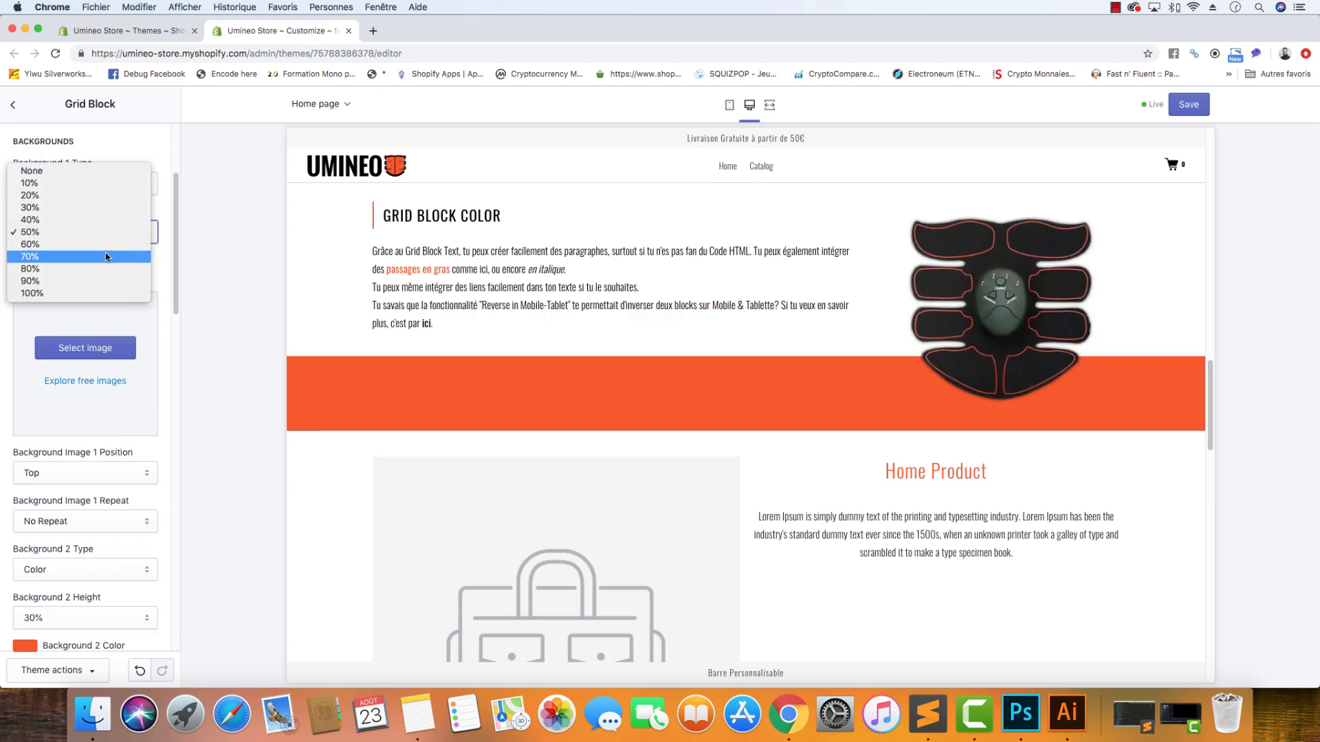
click(109, 255)
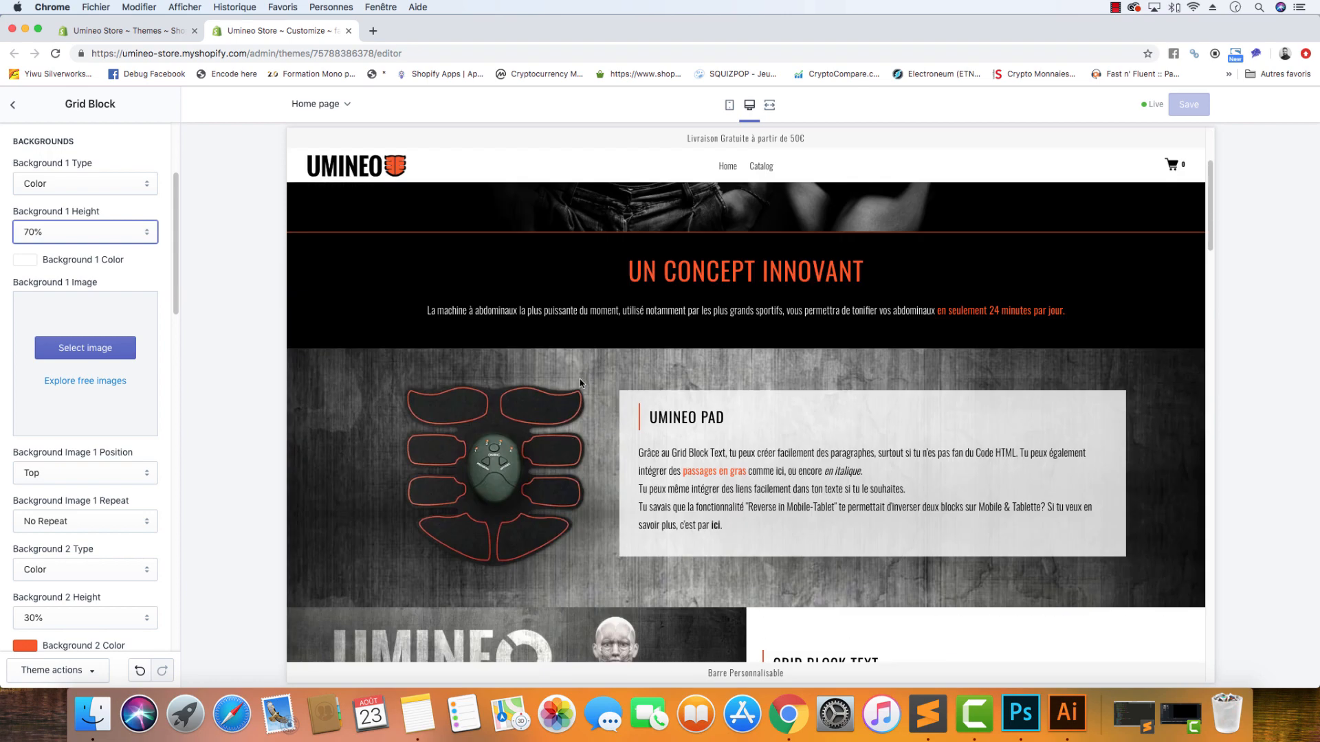
- Search Google Images in a new browser tab for "background image repeat texture"
click(375, 32)
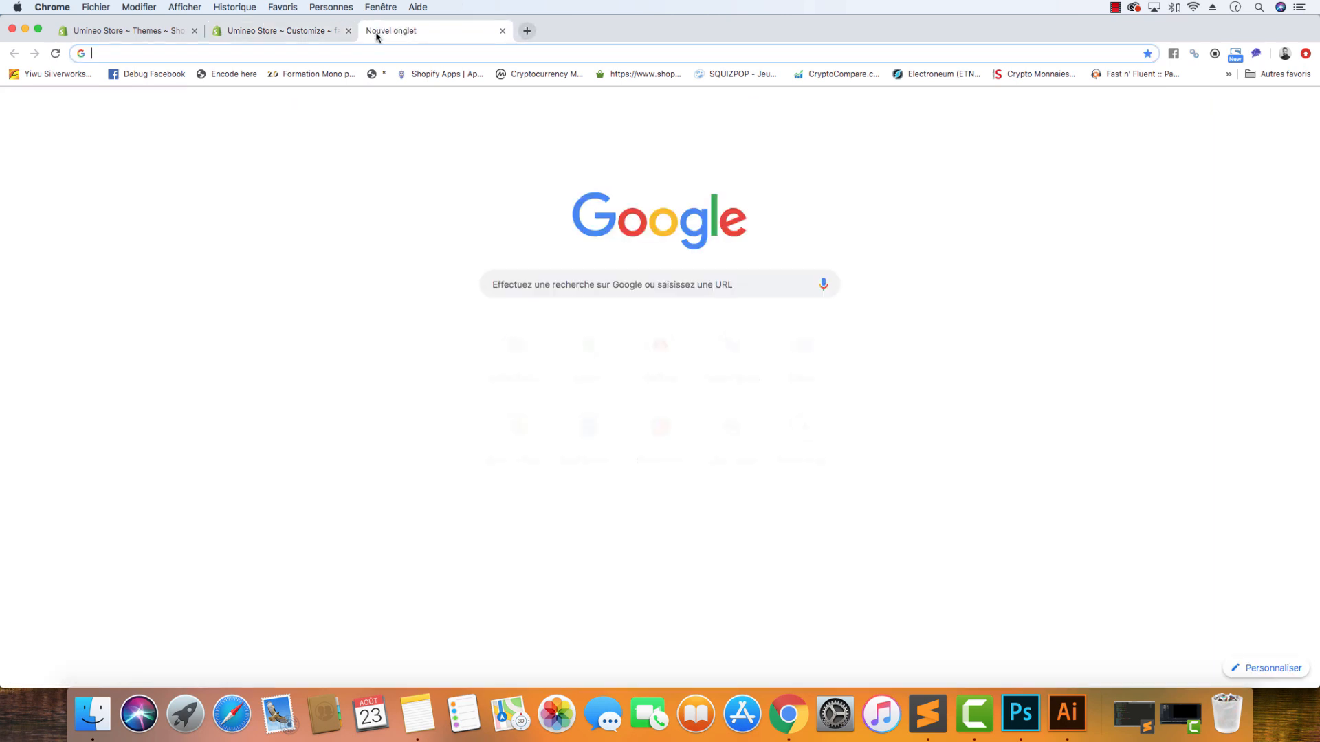
text(bacground)
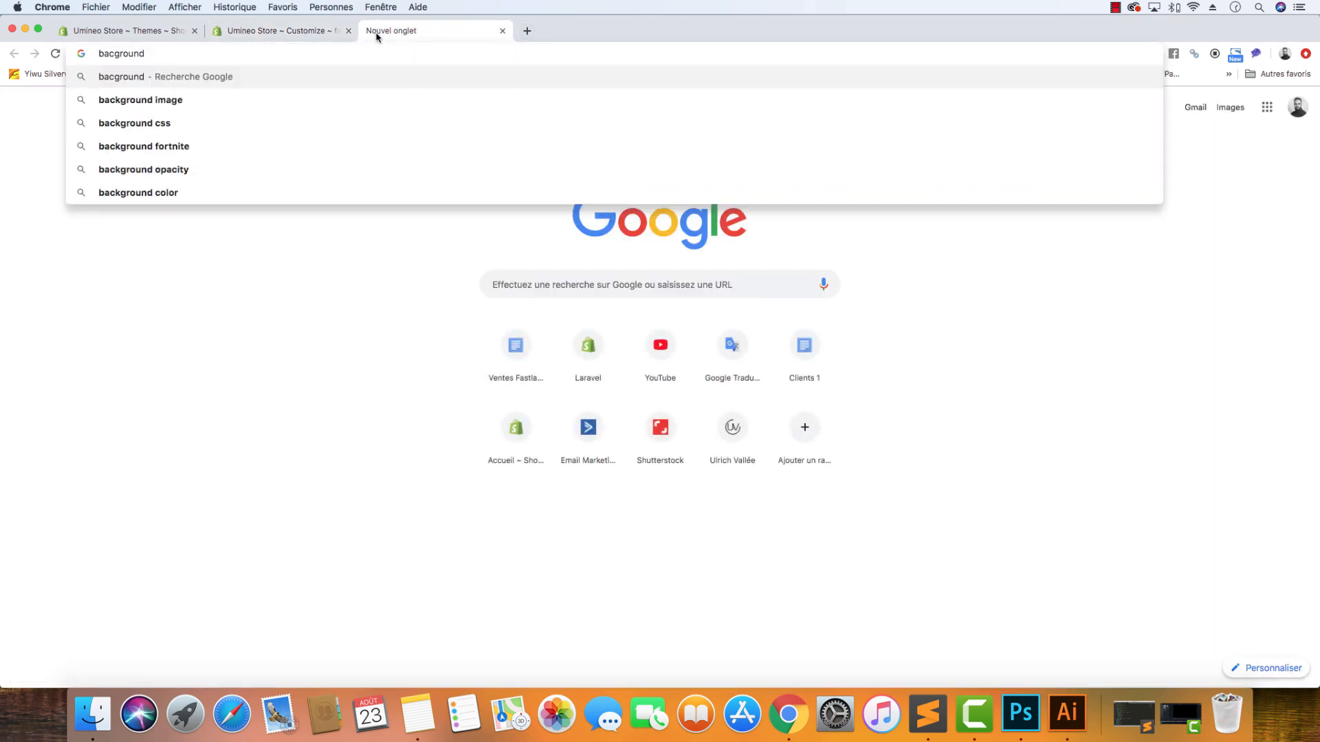
text( image reap)
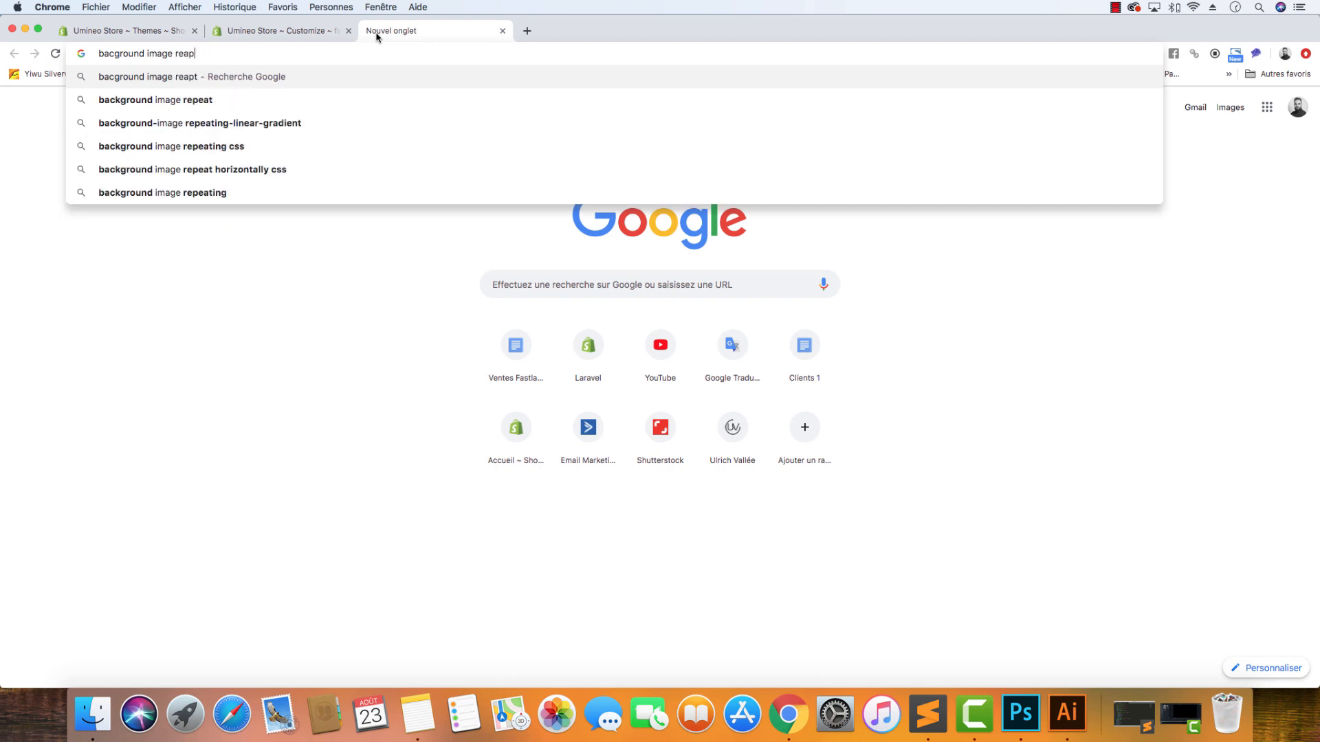
key(BackSpace)
key(BackSpace)
text(peat texture)
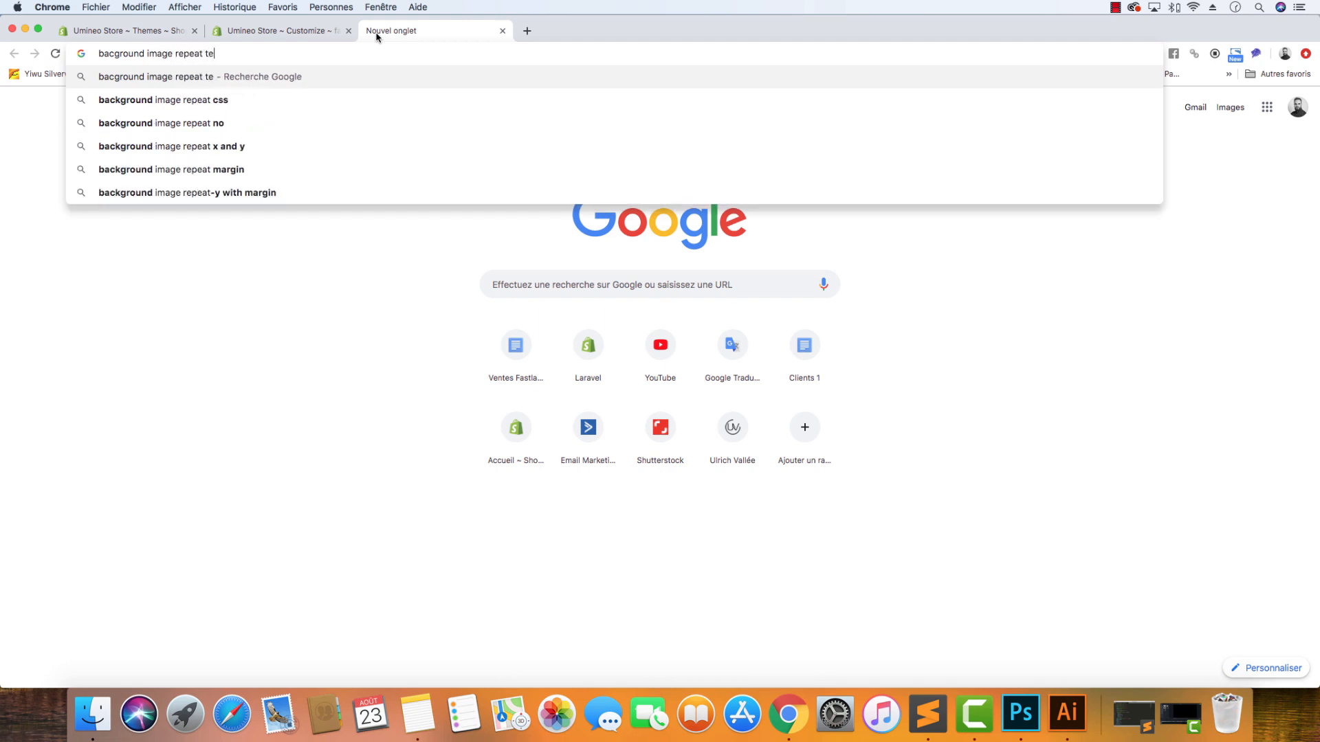
key(Return)
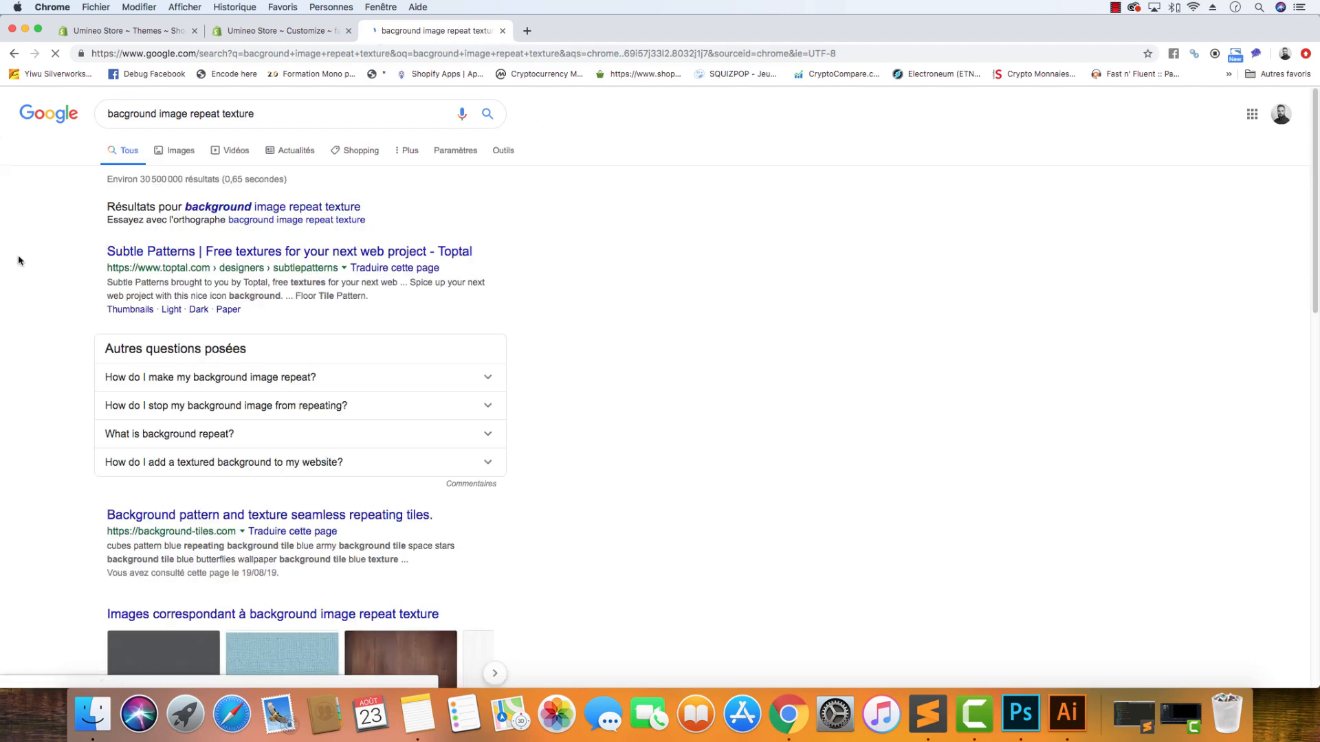
click(184, 152)
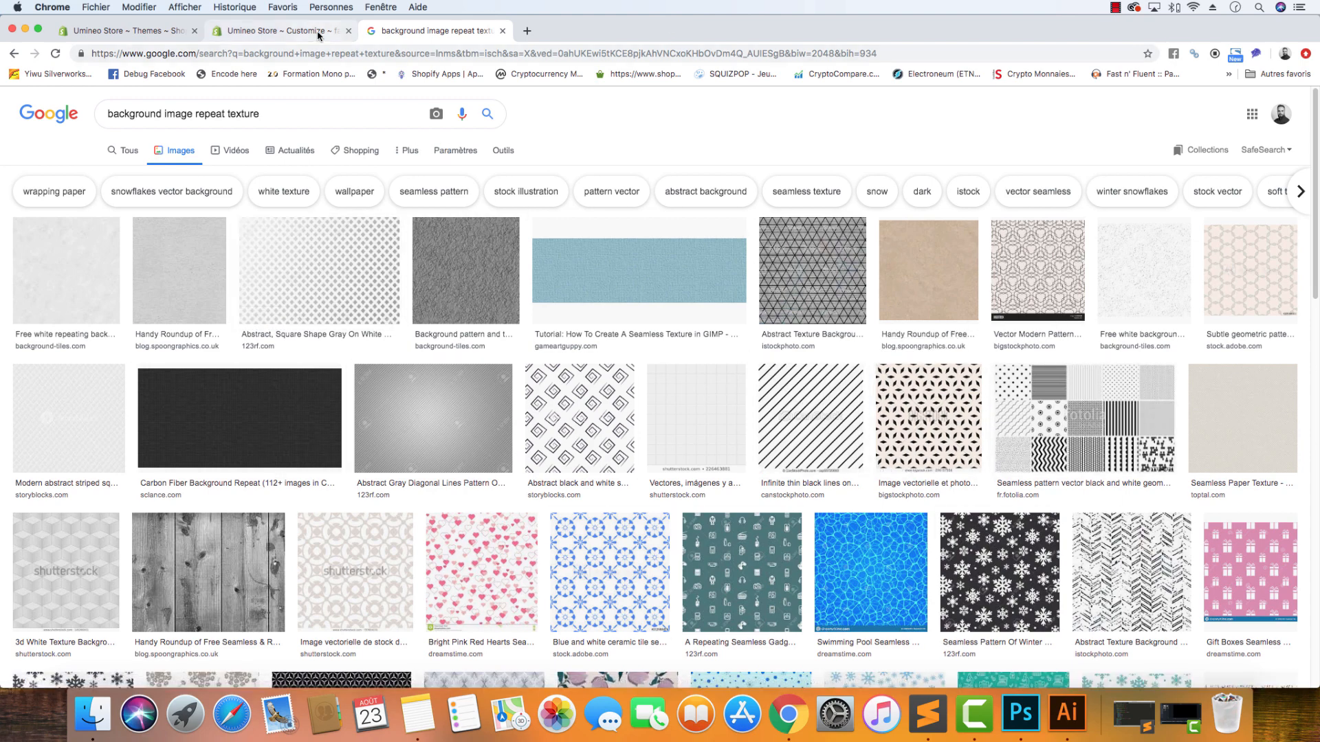
- Back in the theme editor, review the Background Image 1 Repeat choices and the Grid Block Color section's backgrounds in the preview
click(279, 31)
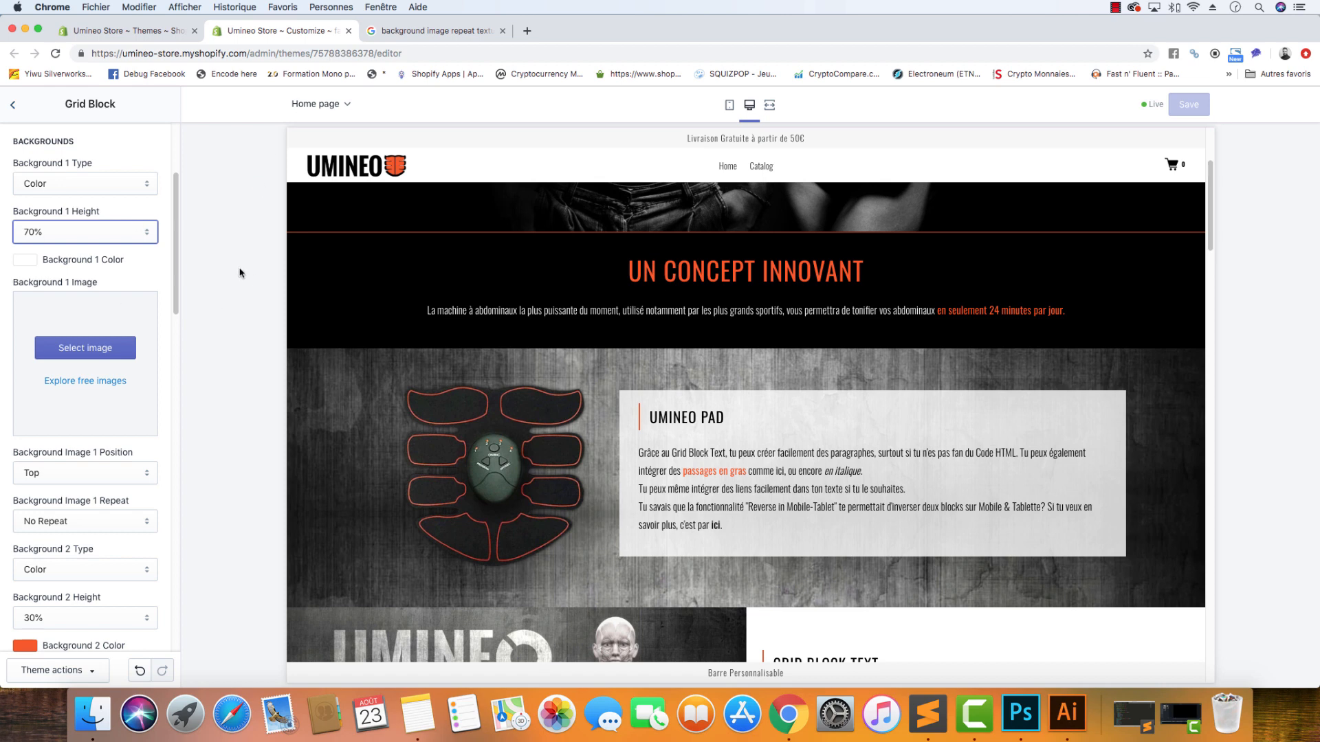
click(84, 523)
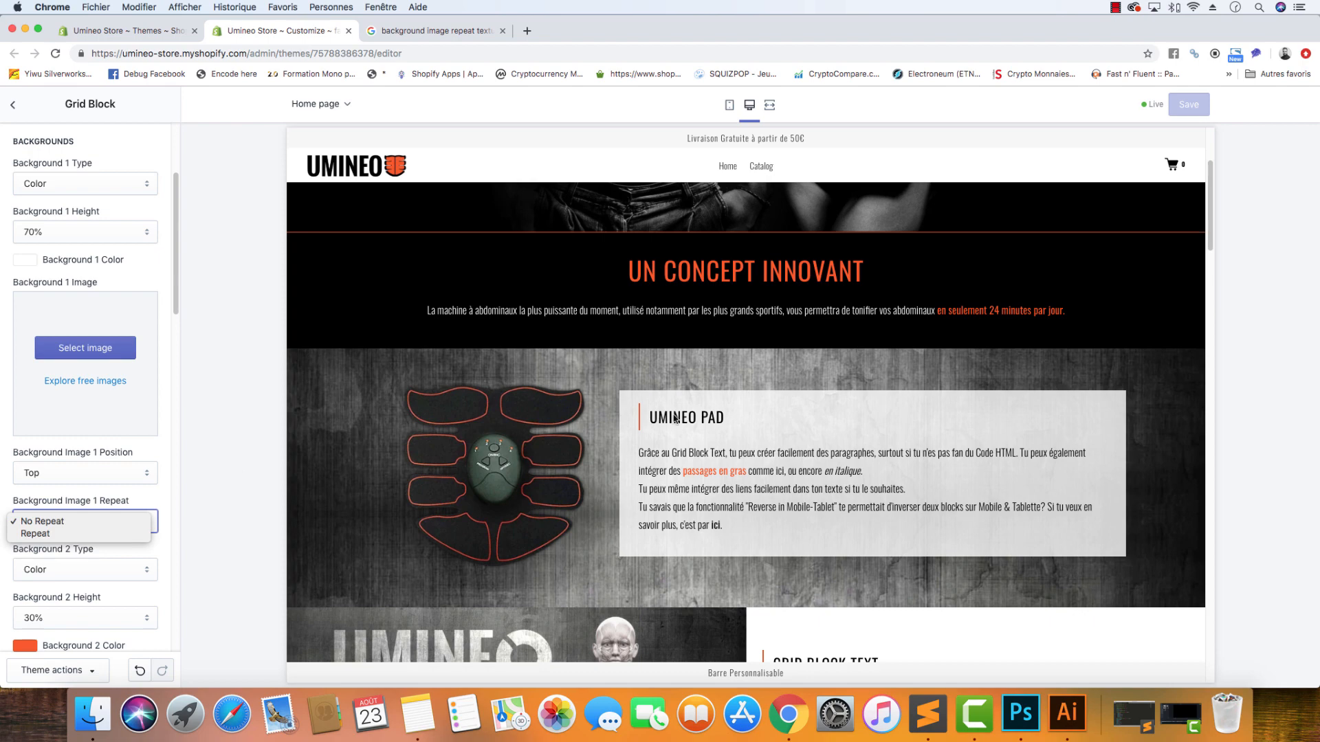
click(161, 262)
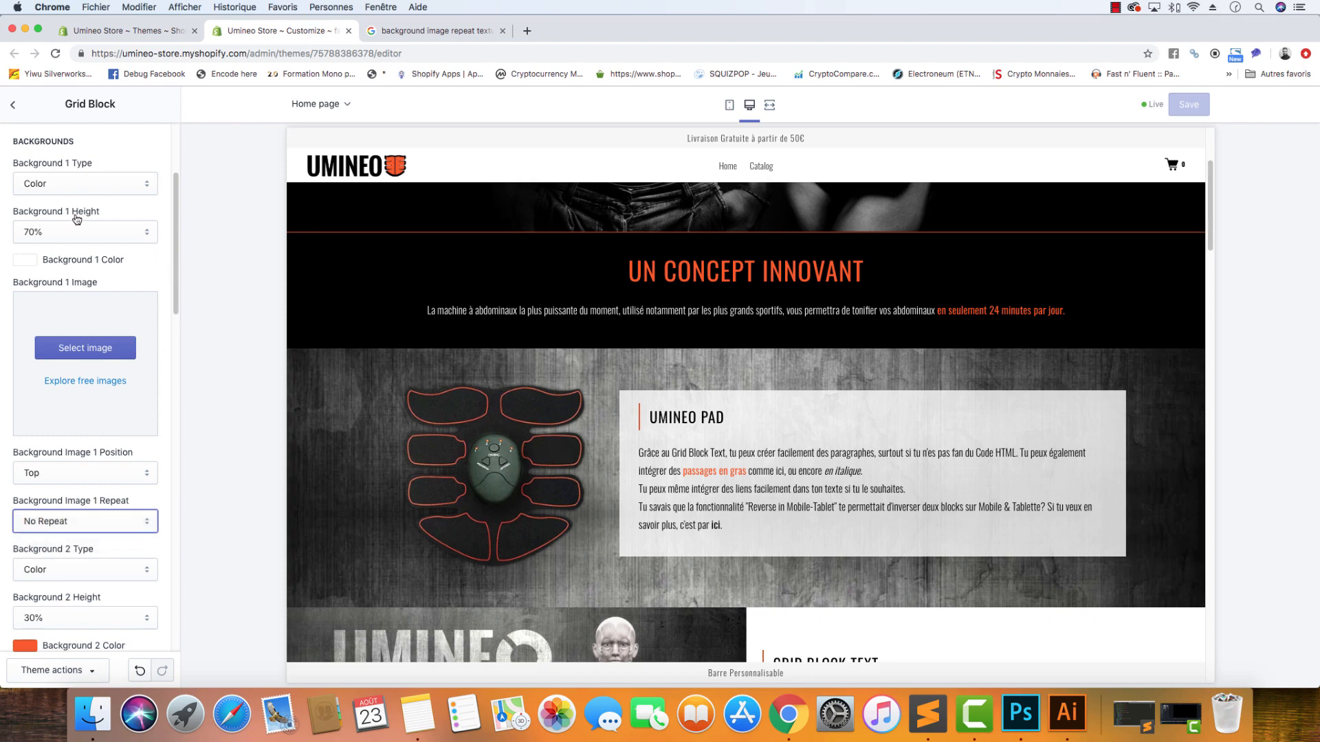
click(77, 218)
click(851, 550)
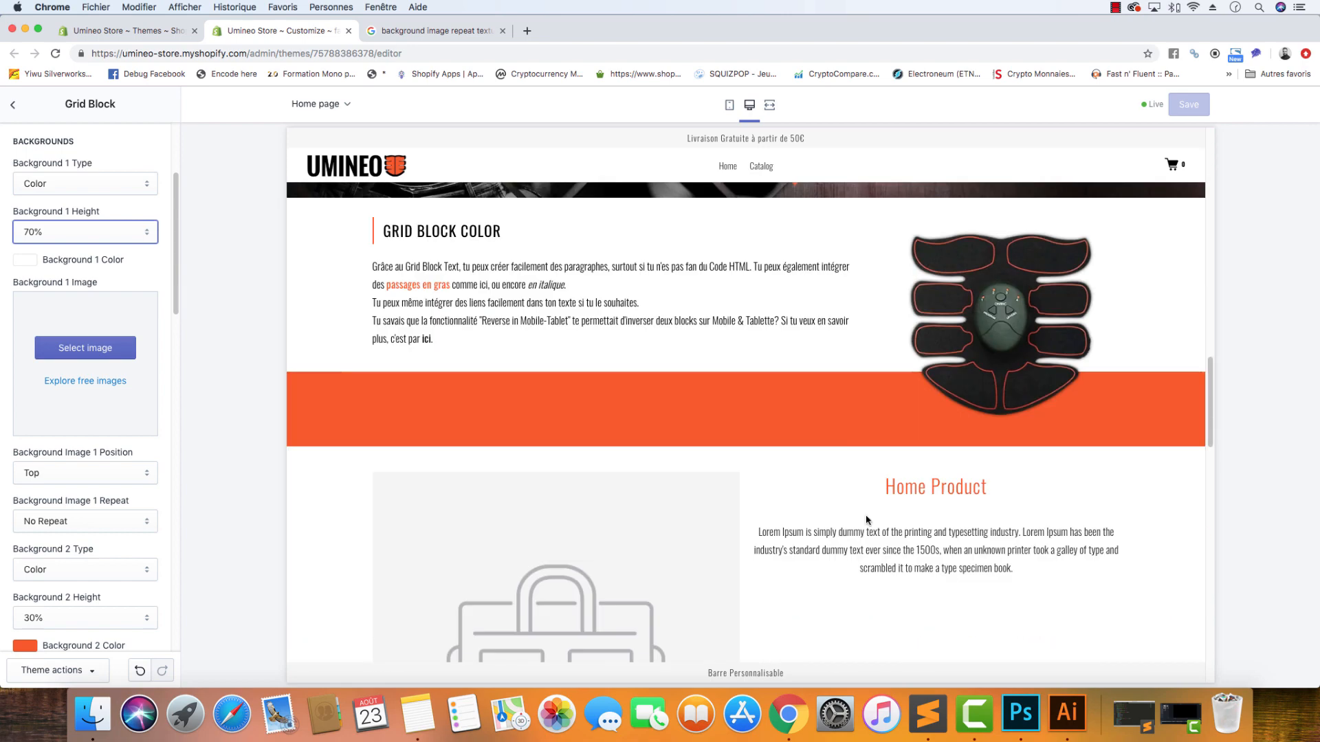
drag(835, 397, 395, 286)
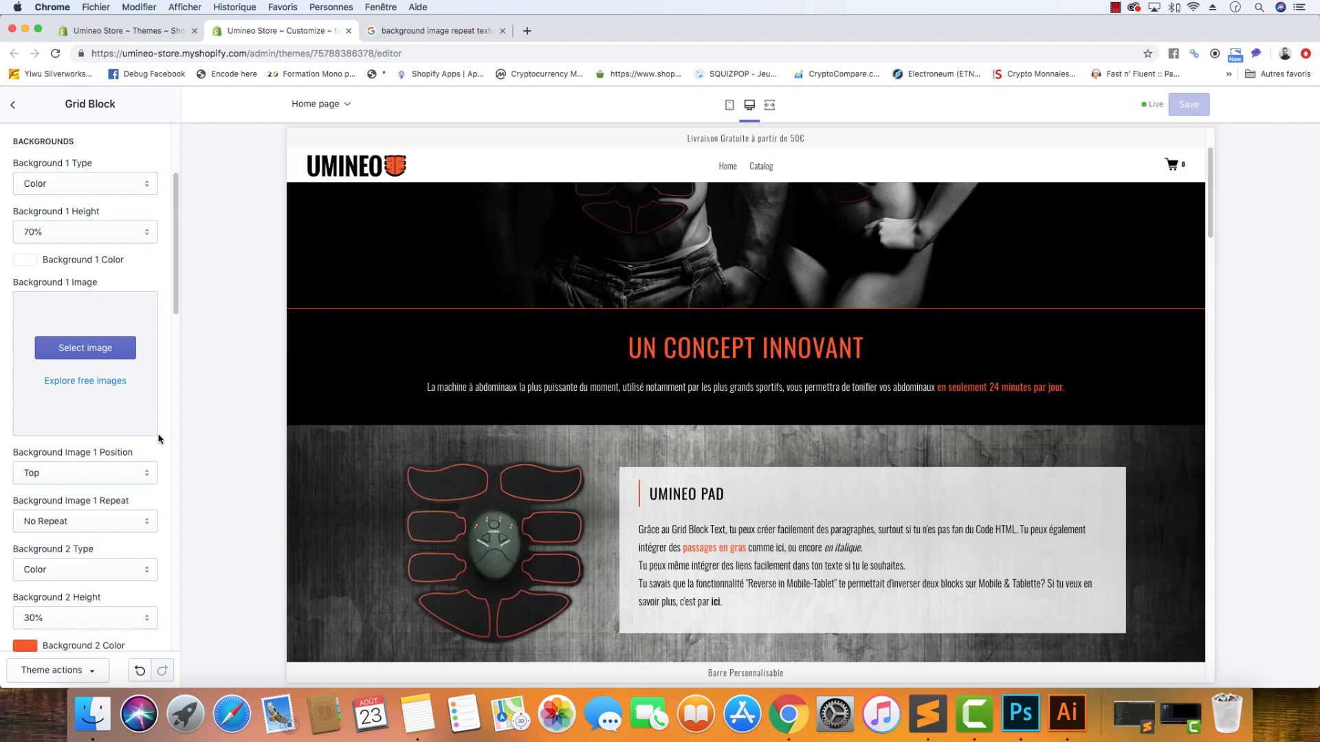
scroll(149, 468, down, 10)
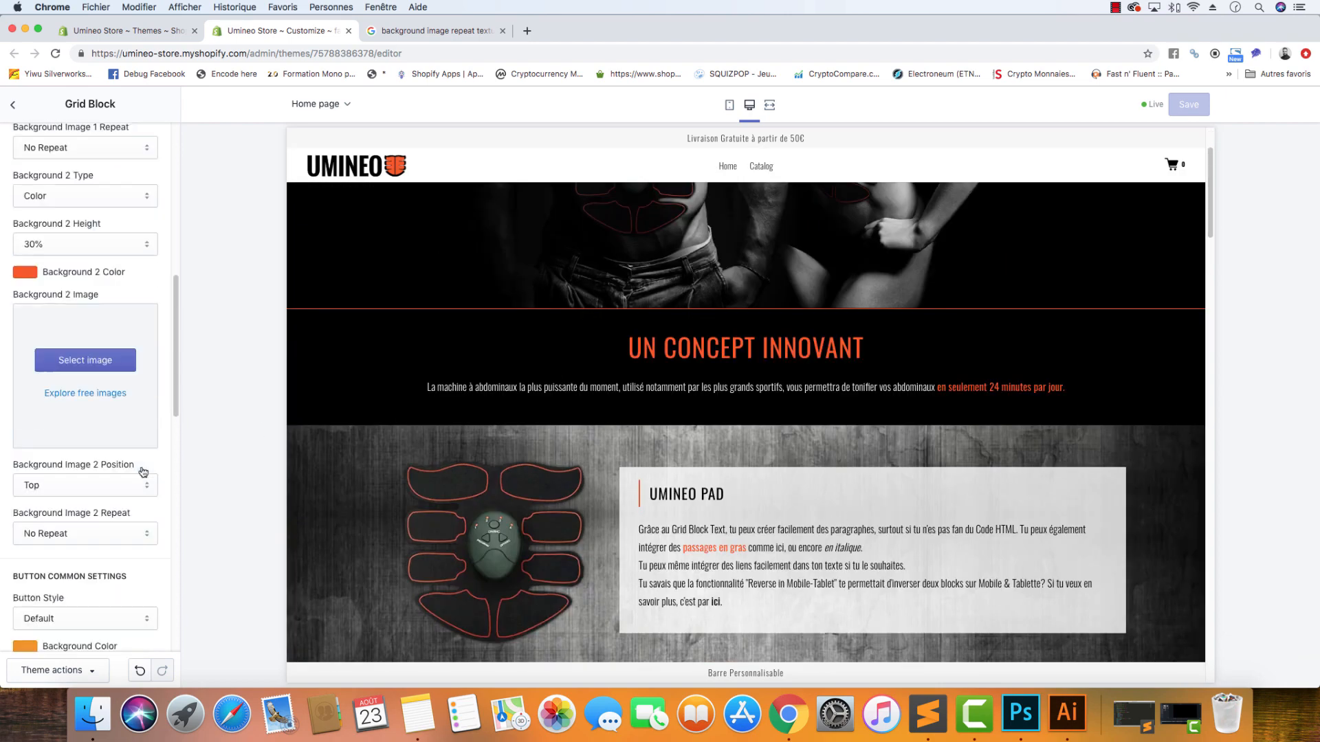
- Open the Grid Block section titled UMINEO PAD and examine the Background Opacity choices of its Text content
click(12, 104)
click(82, 341)
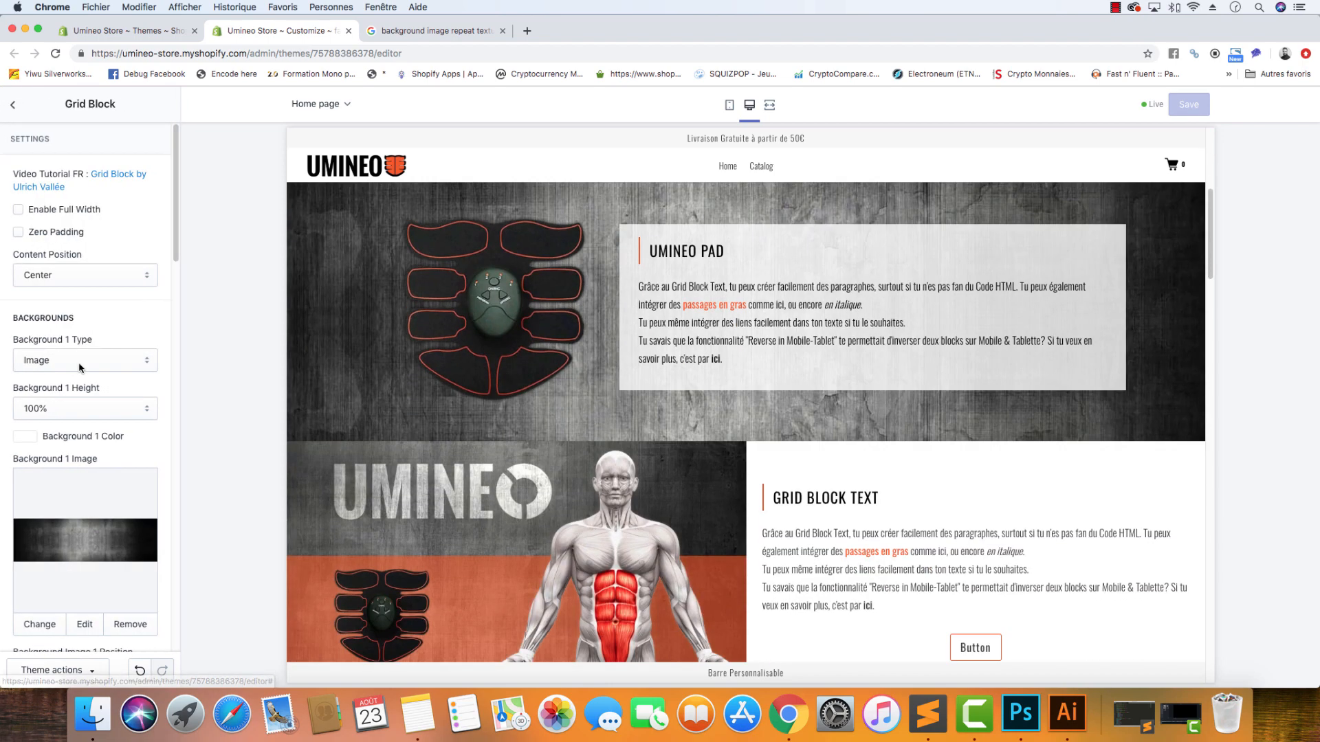
scroll(75, 447, down, 15)
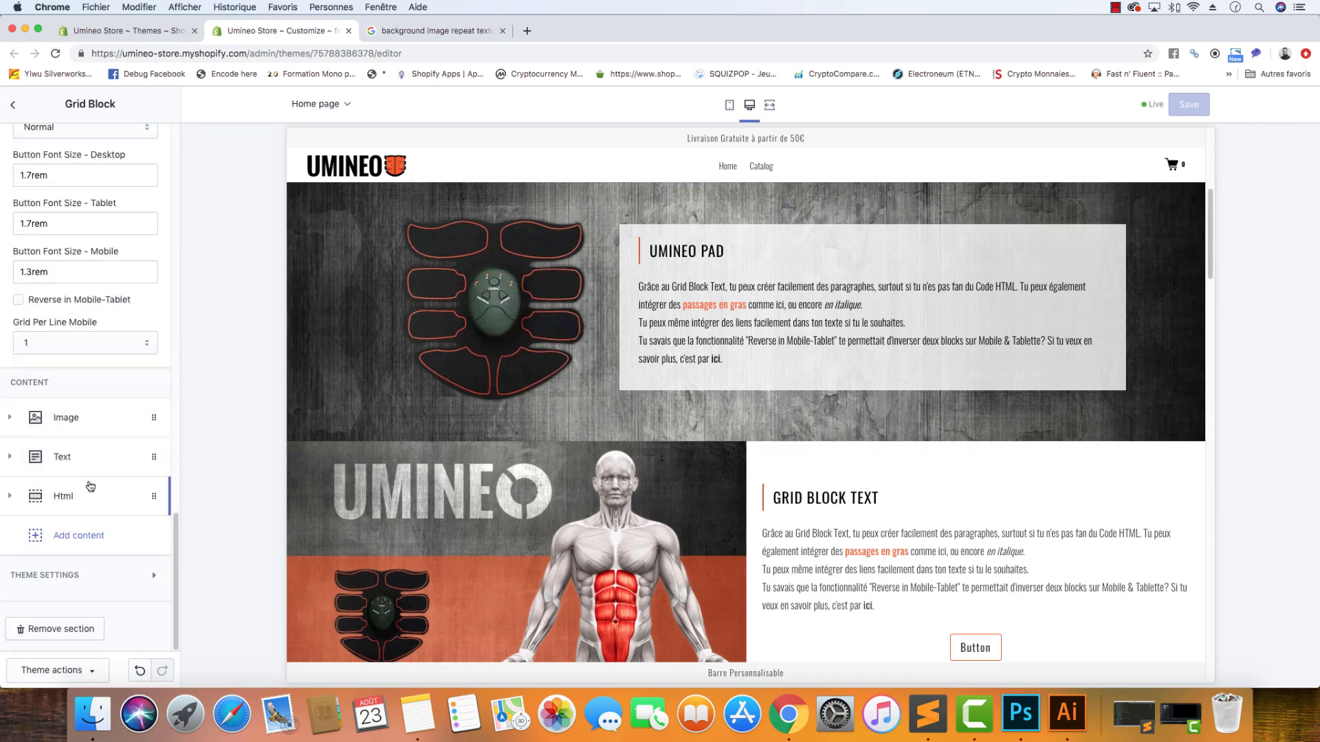
click(88, 456)
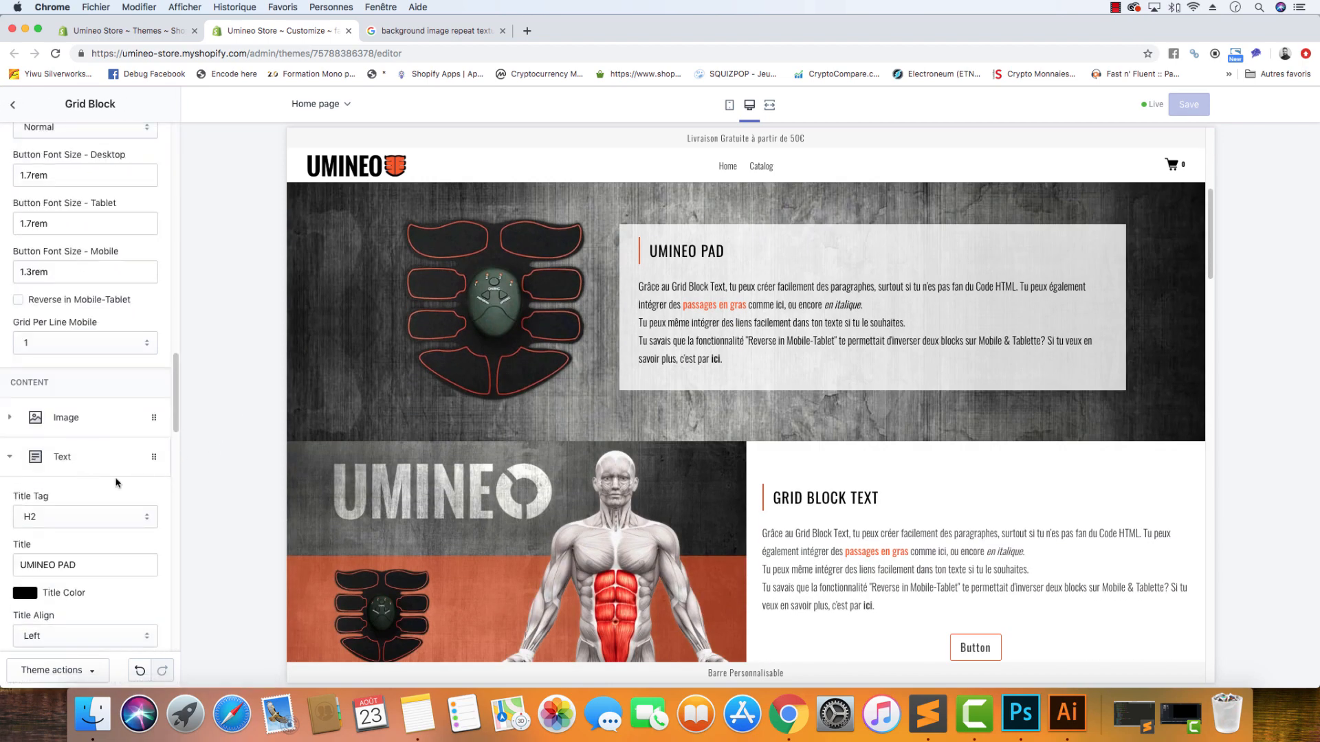
scroll(86, 485, down, 8)
scroll(86, 485, down, 10)
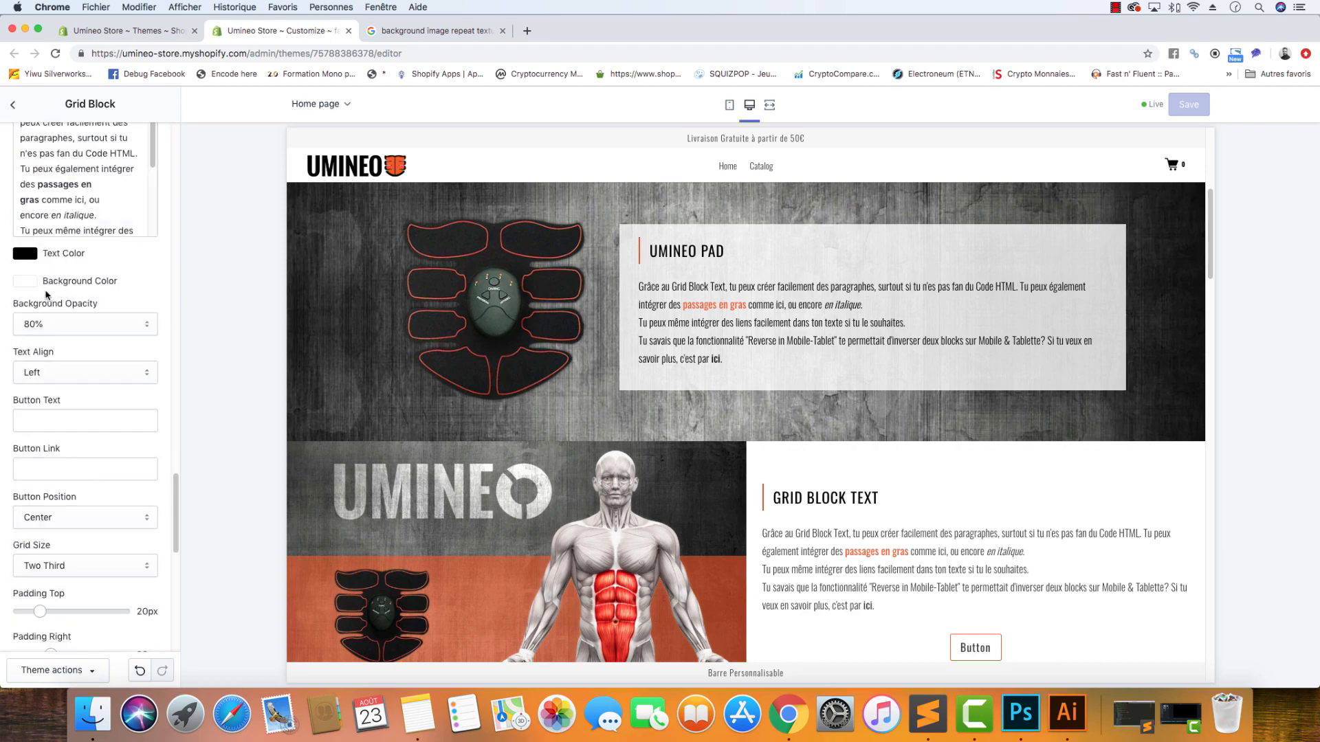
click(45, 326)
click(161, 254)
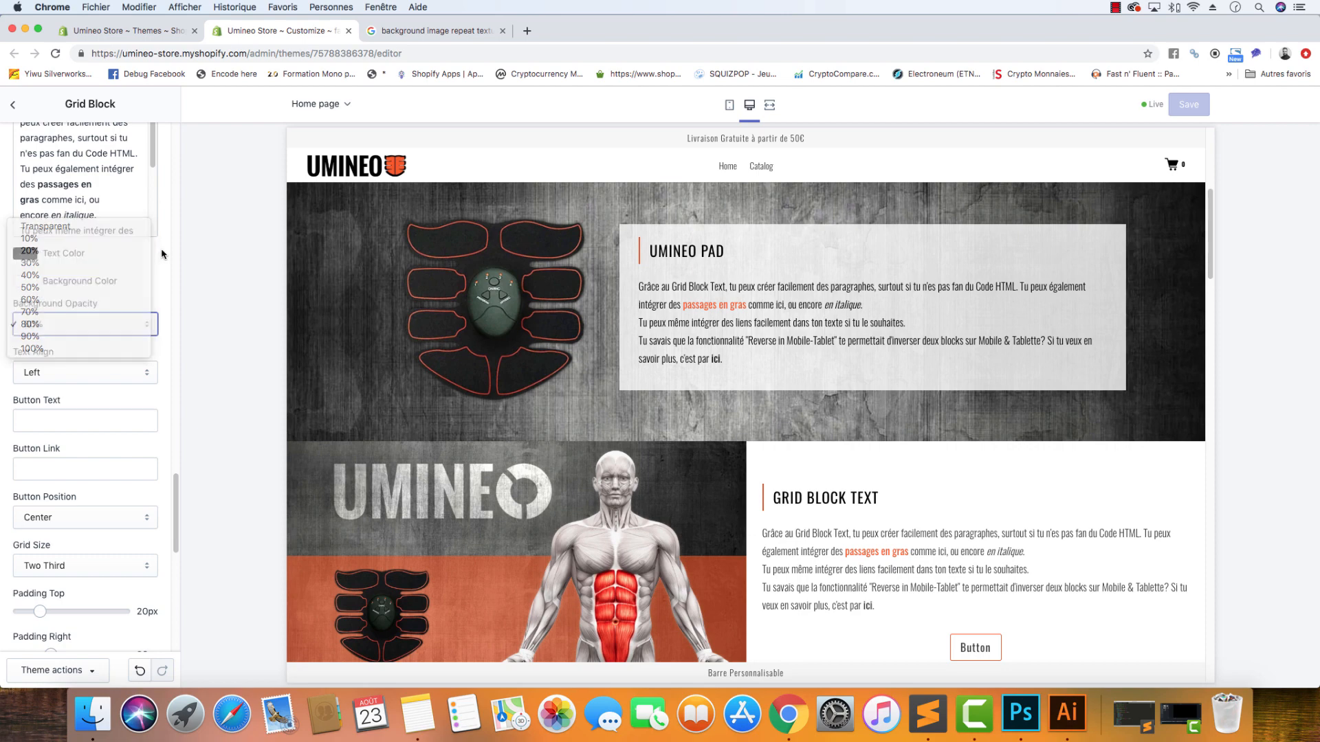
scroll(409, 388, up, 5)
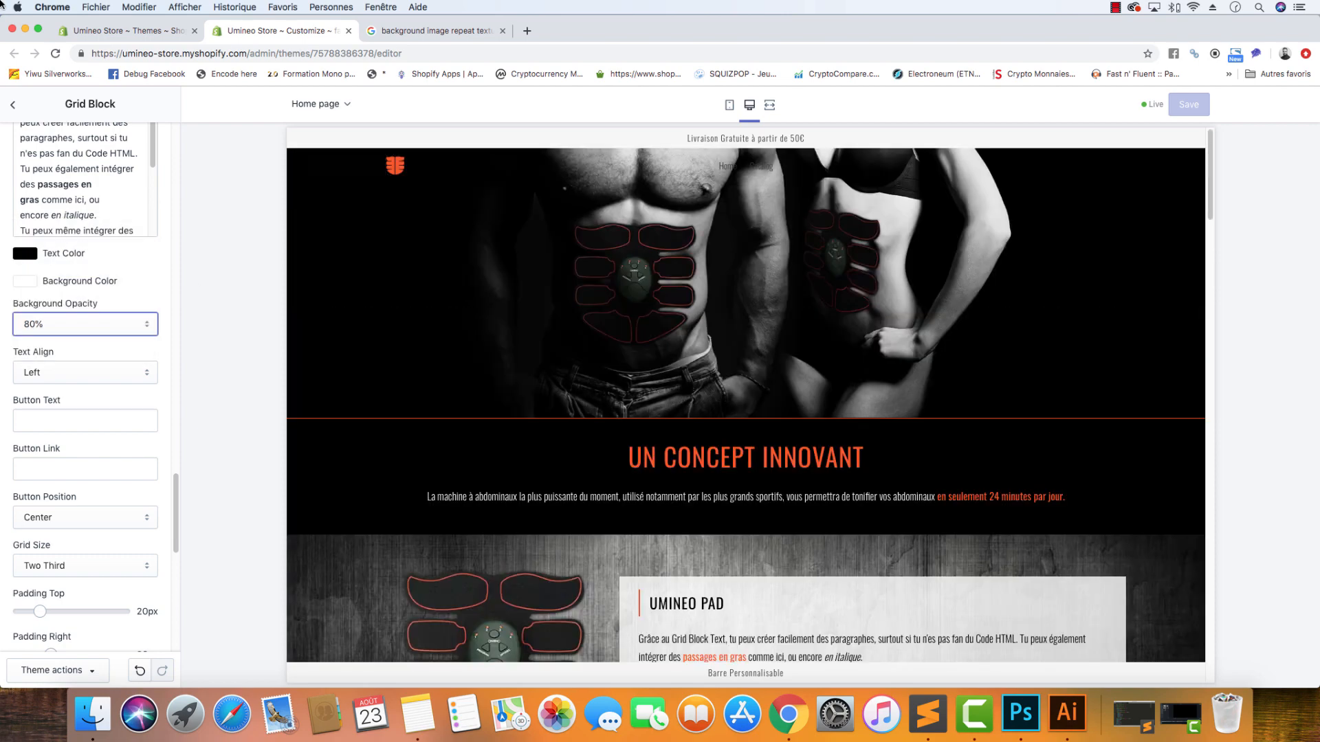
- Return to the home page's section list and add a new Grid Block section
click(13, 105)
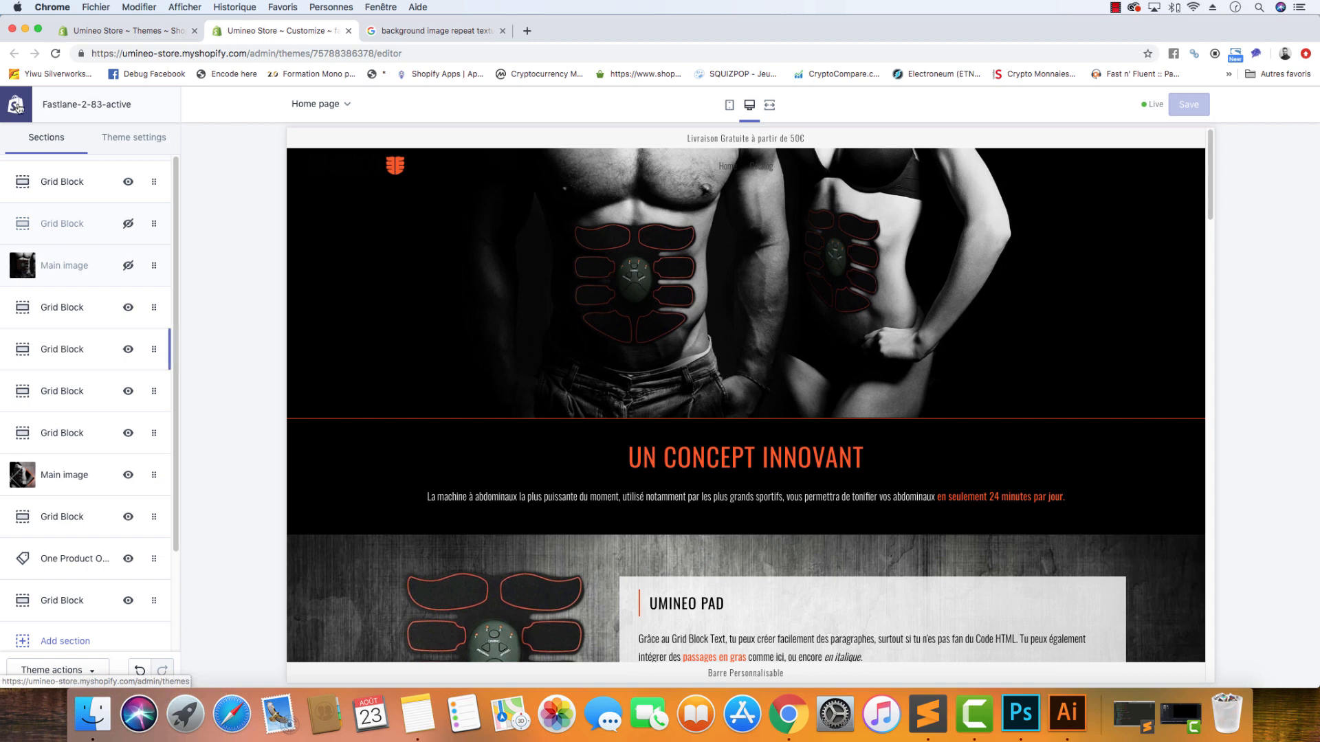
click(81, 635)
scroll(96, 426, down, 10)
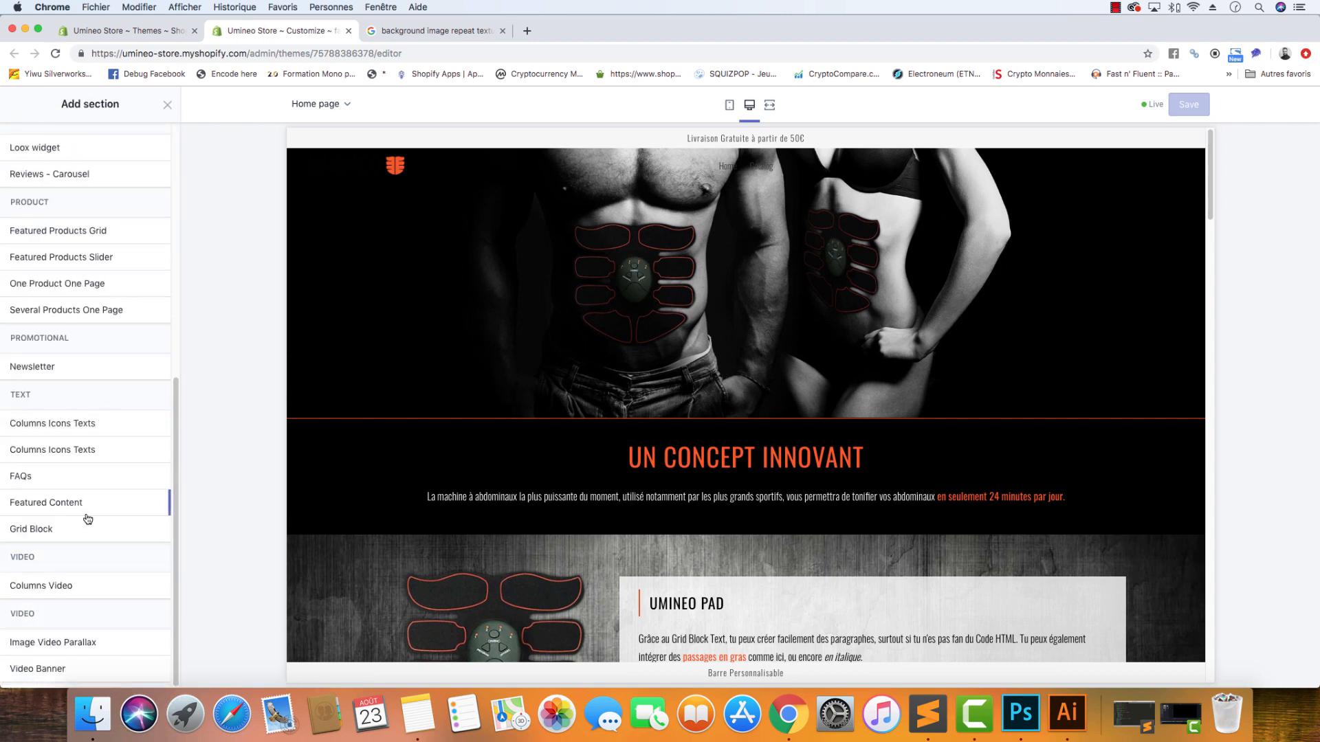
mouse_move(103, 534)
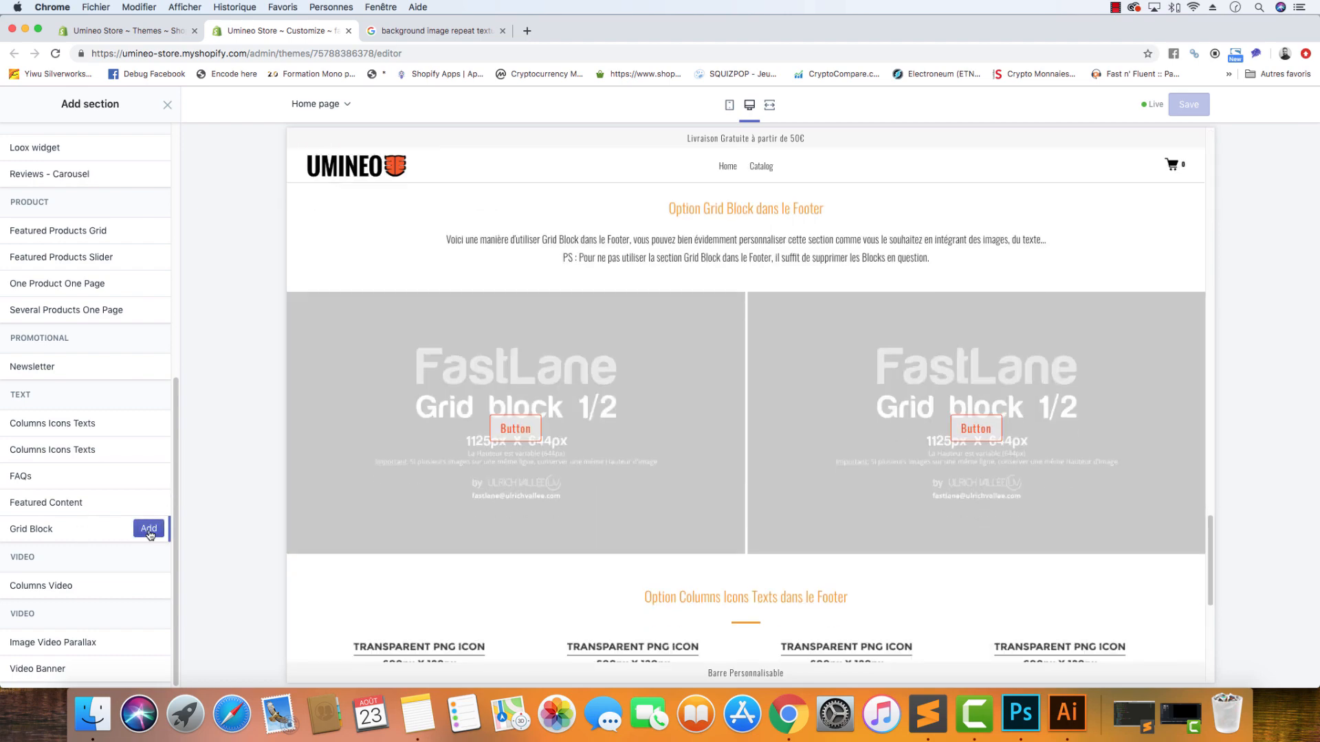
click(149, 530)
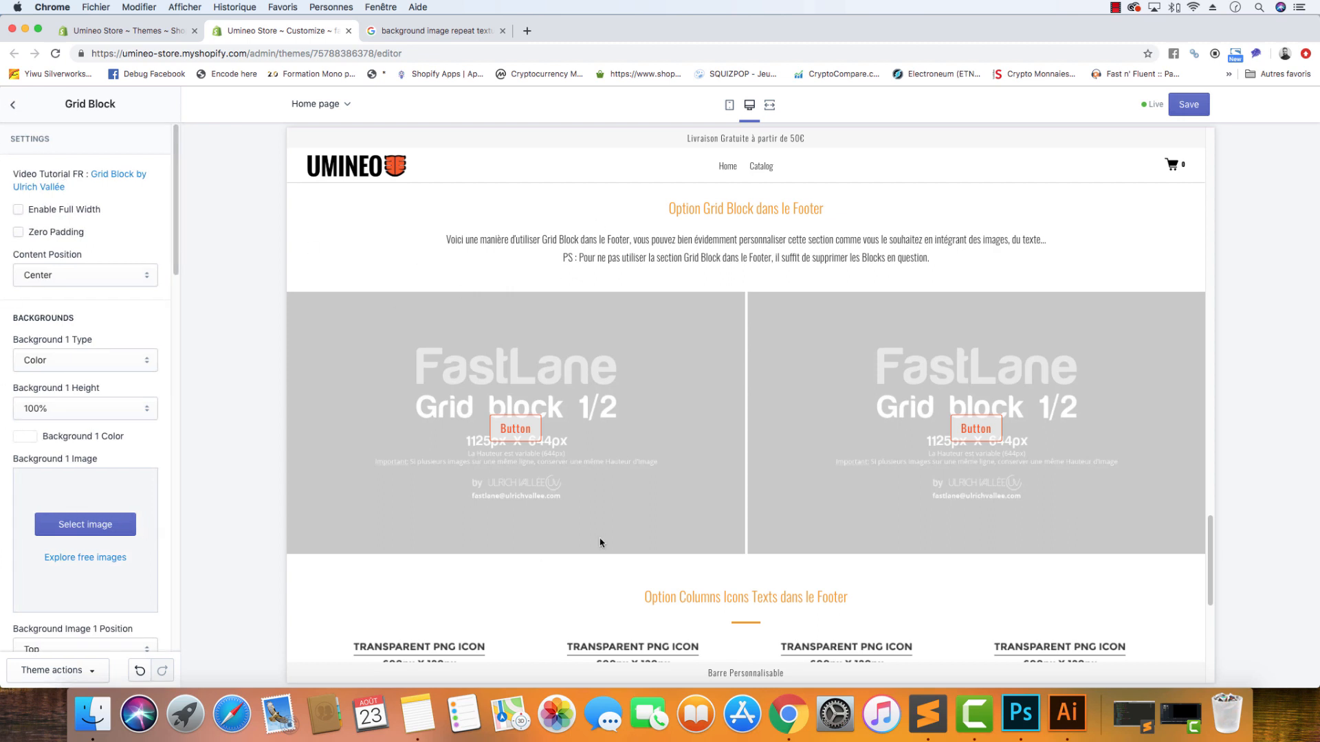
- Add an Image content block to the new Grid Block section
scroll(120, 369, down, 15)
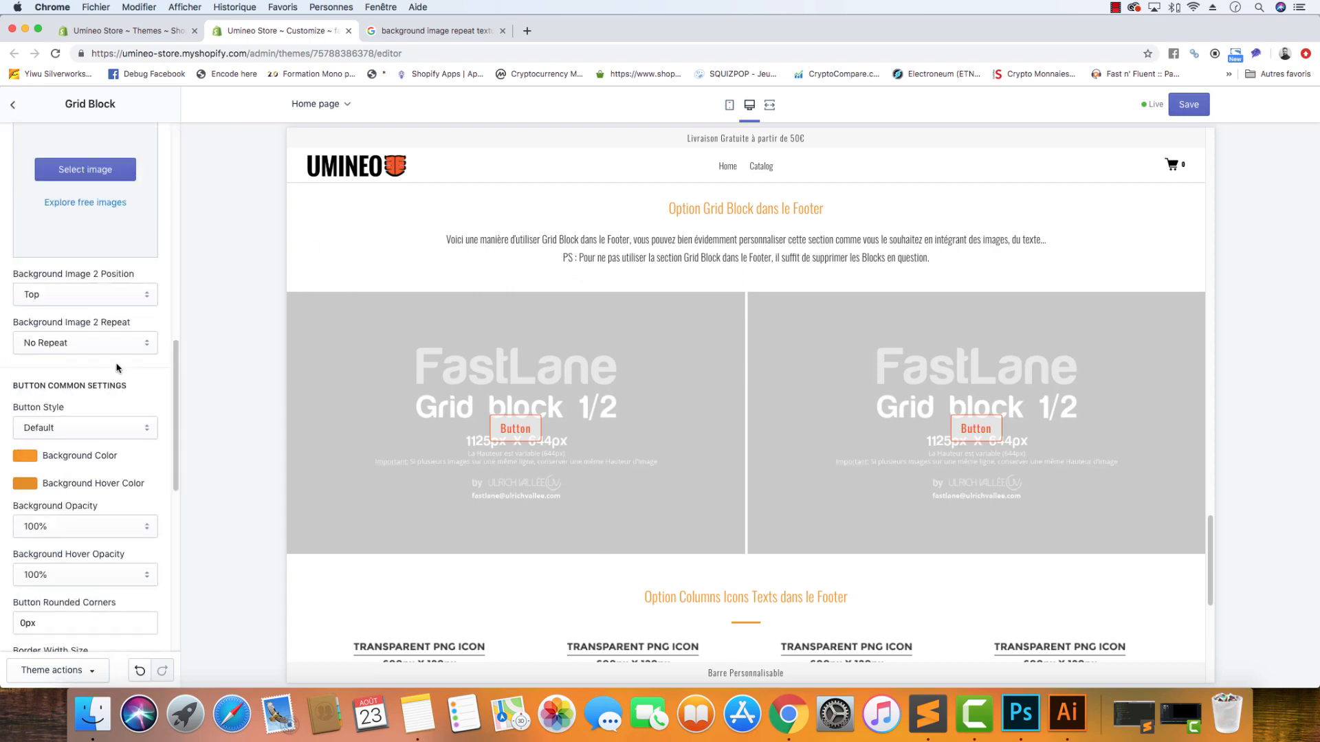
click(94, 572)
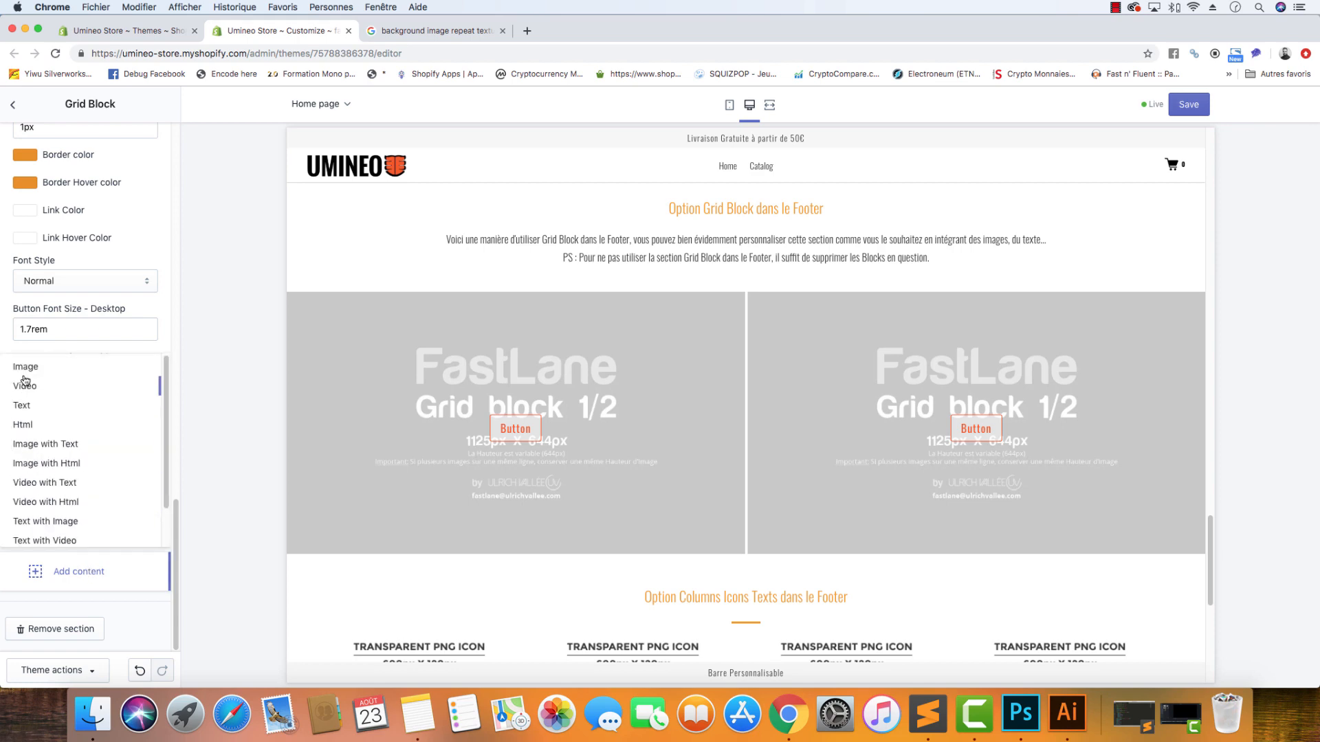
click(160, 367)
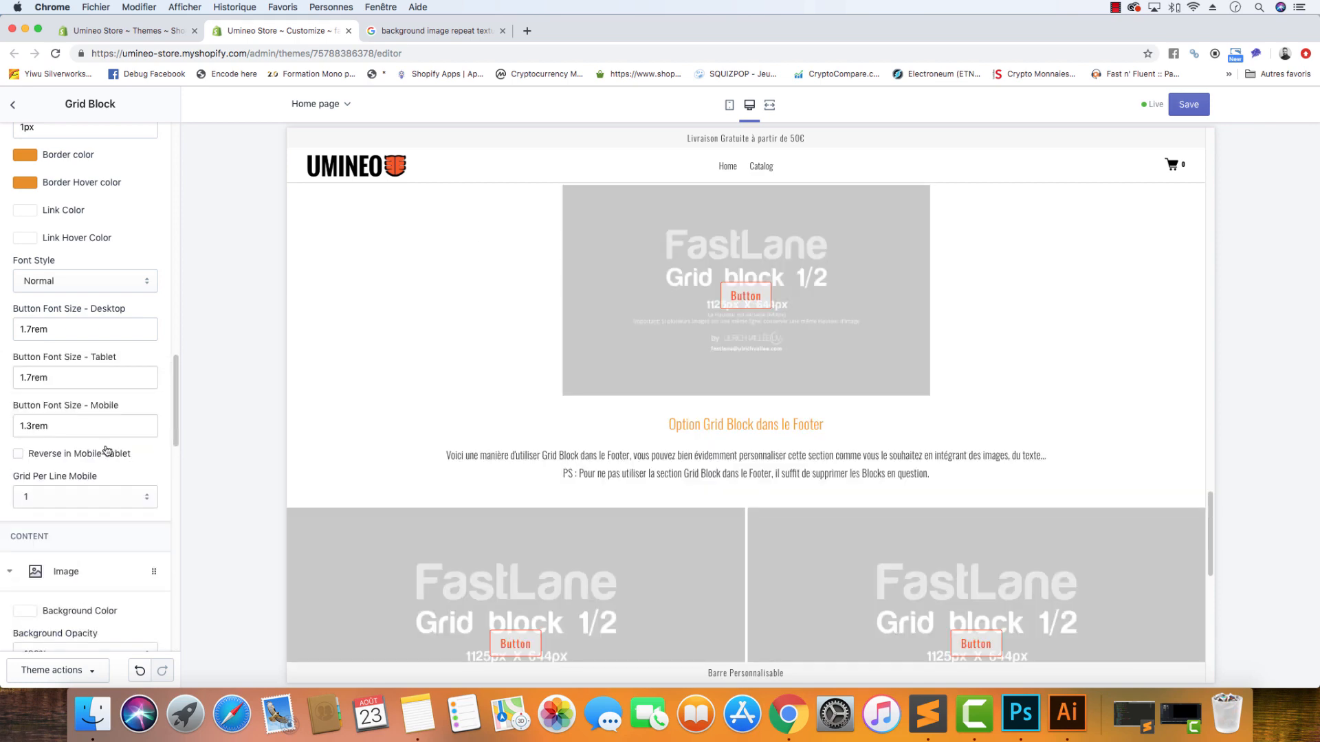
- Try the Full Grid Size on the new Image content and set it back to Half
scroll(159, 514, up, 3)
scroll(160, 514, up, 10)
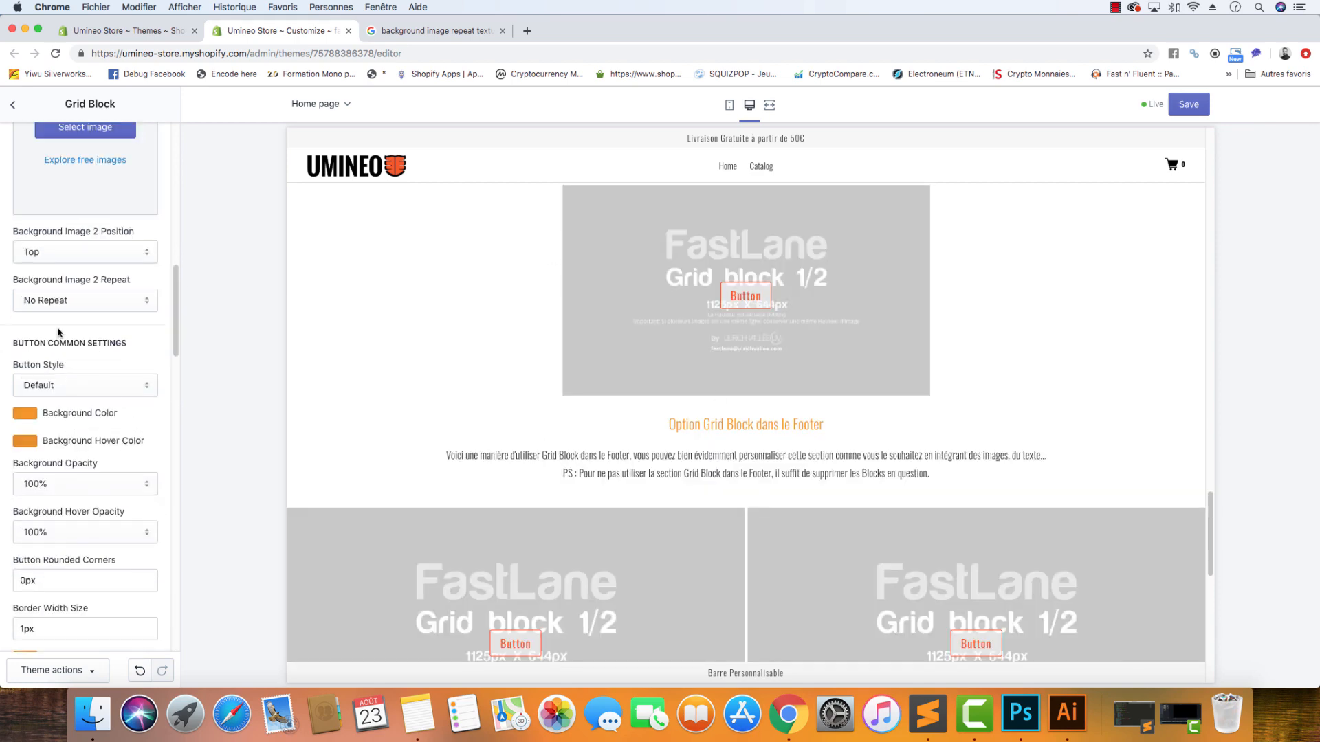
scroll(105, 448, down, 12)
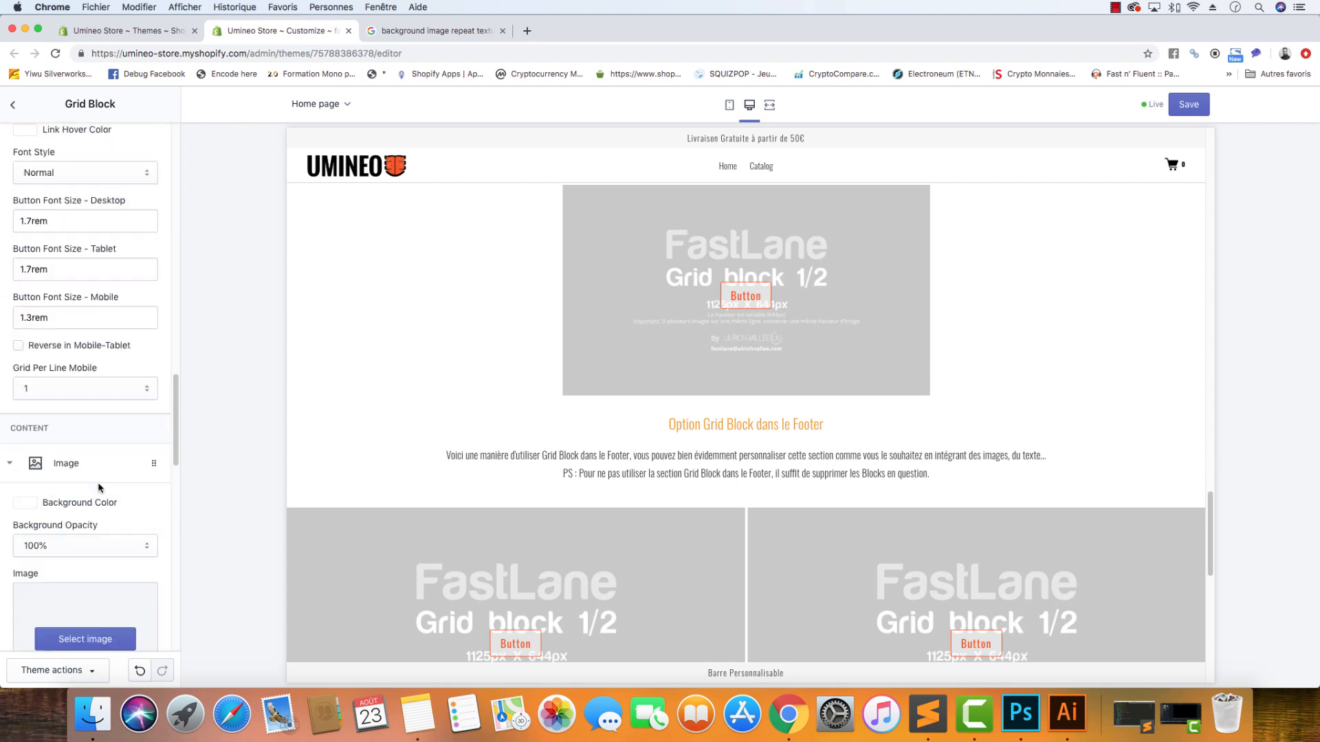
scroll(100, 479, down, 15)
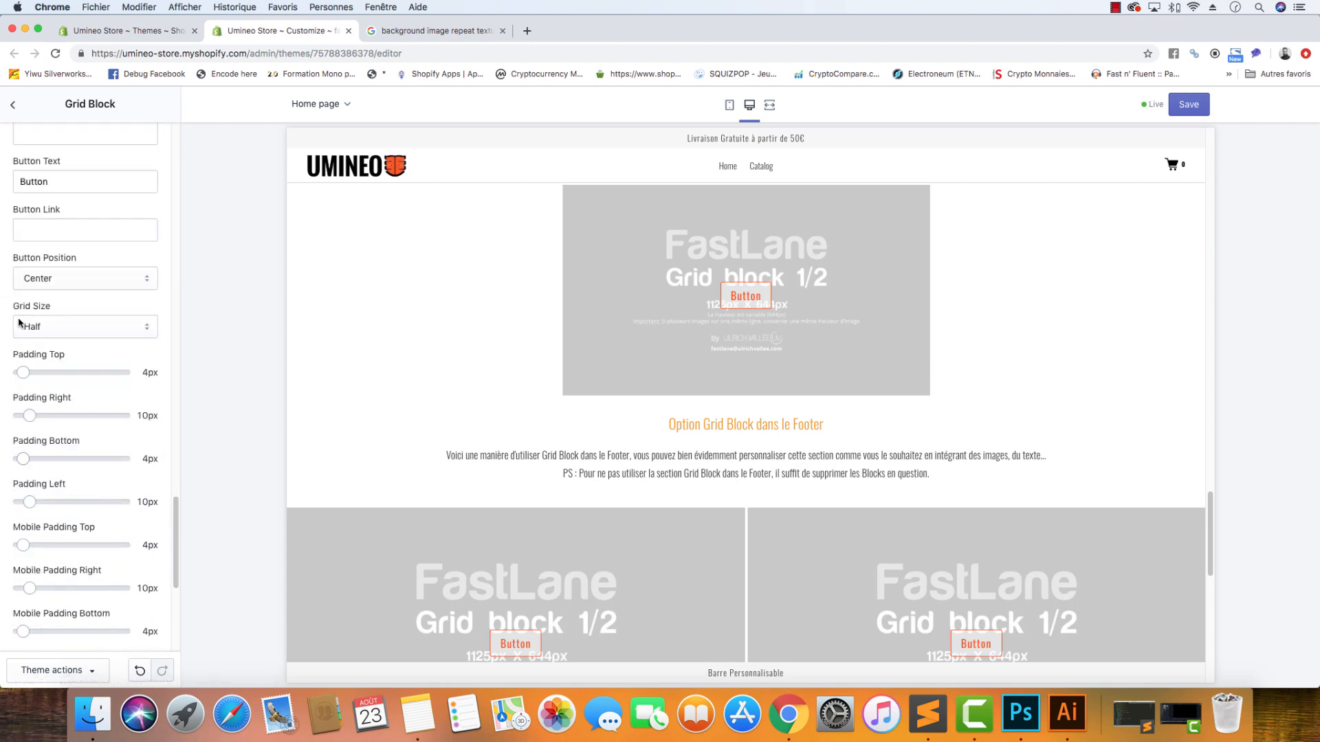
click(97, 330)
click(107, 315)
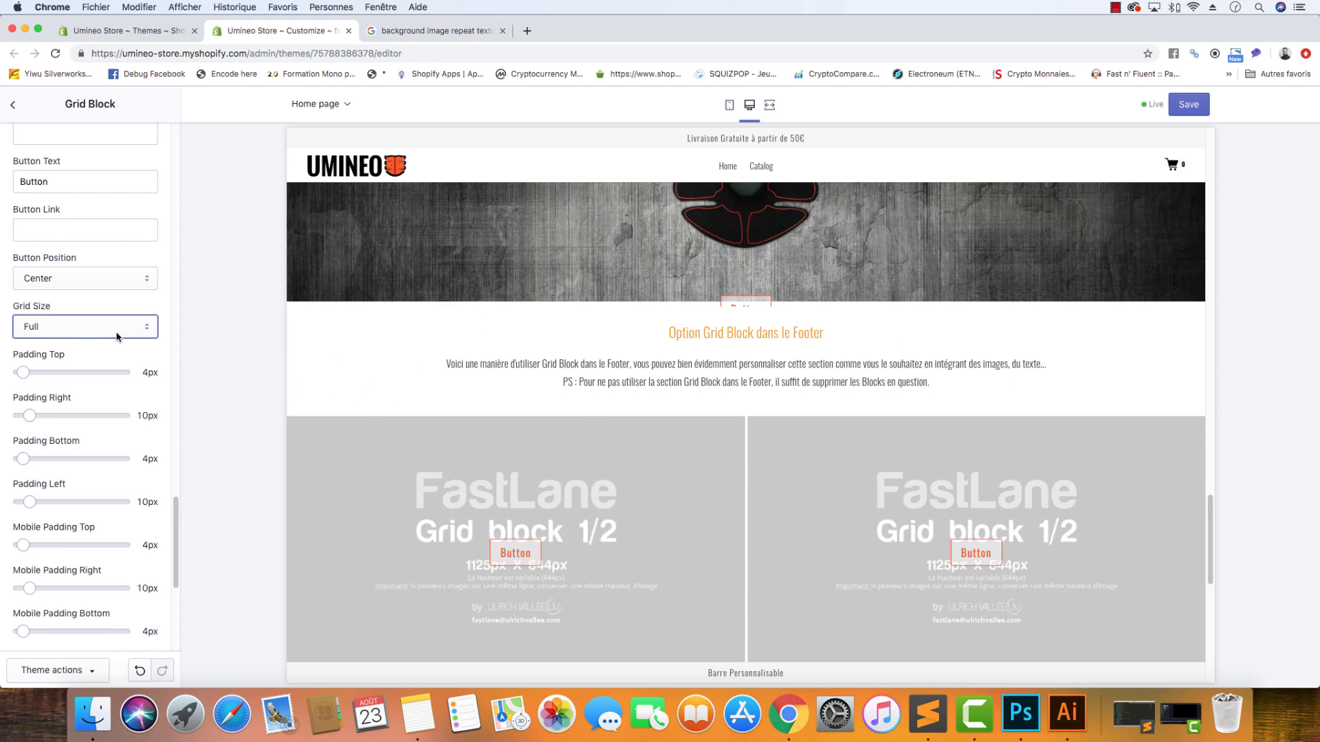
click(117, 337)
click(117, 343)
- Set the new Grid Block's Background 1 Type to Image and choose the grey grunge texture from the library as Background 1 Image
scroll(115, 345, up, 15)
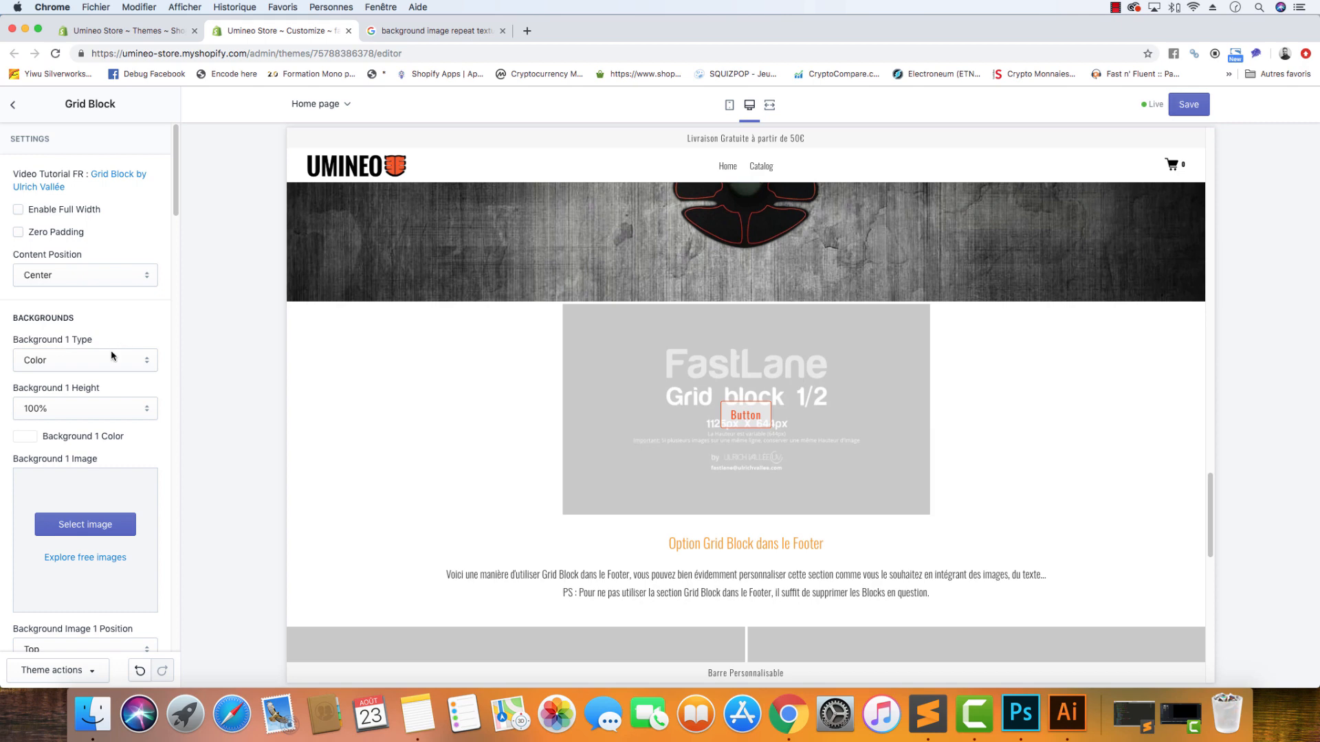
click(112, 355)
click(160, 317)
click(142, 360)
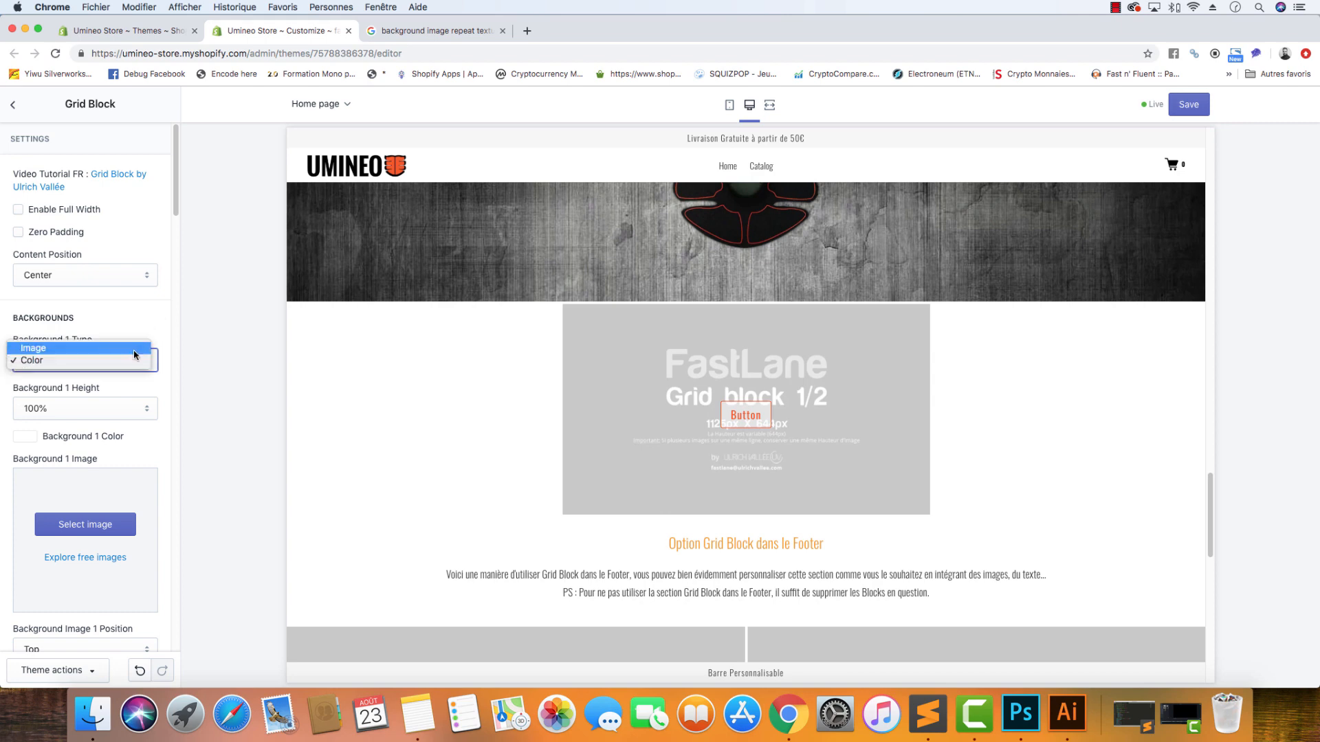
click(132, 349)
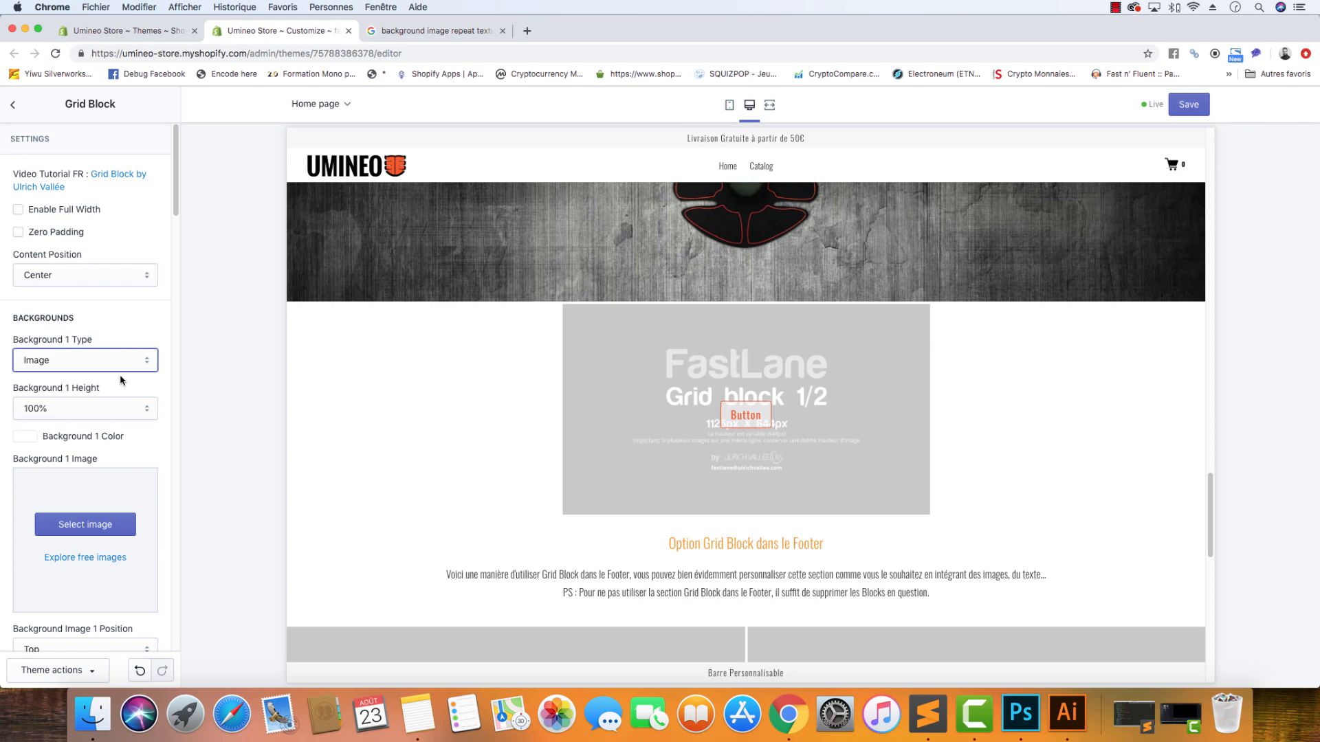
click(72, 523)
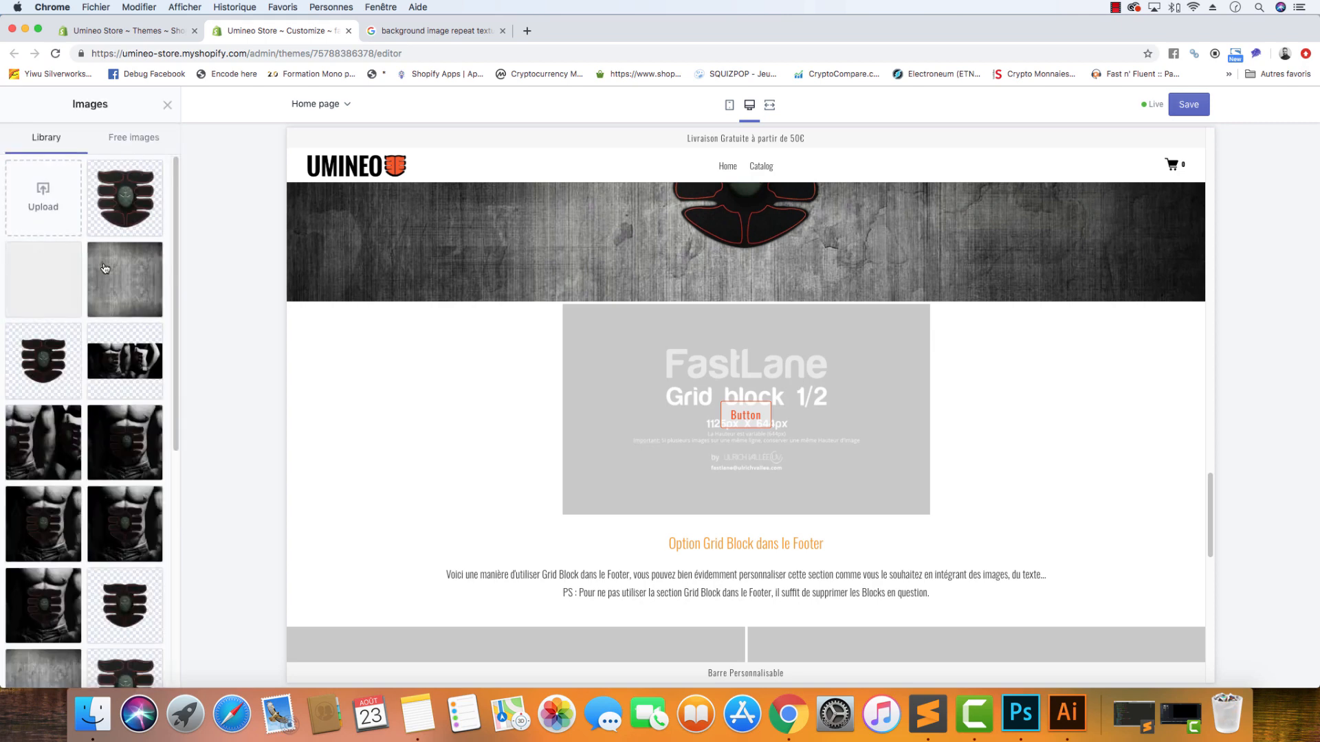
click(106, 267)
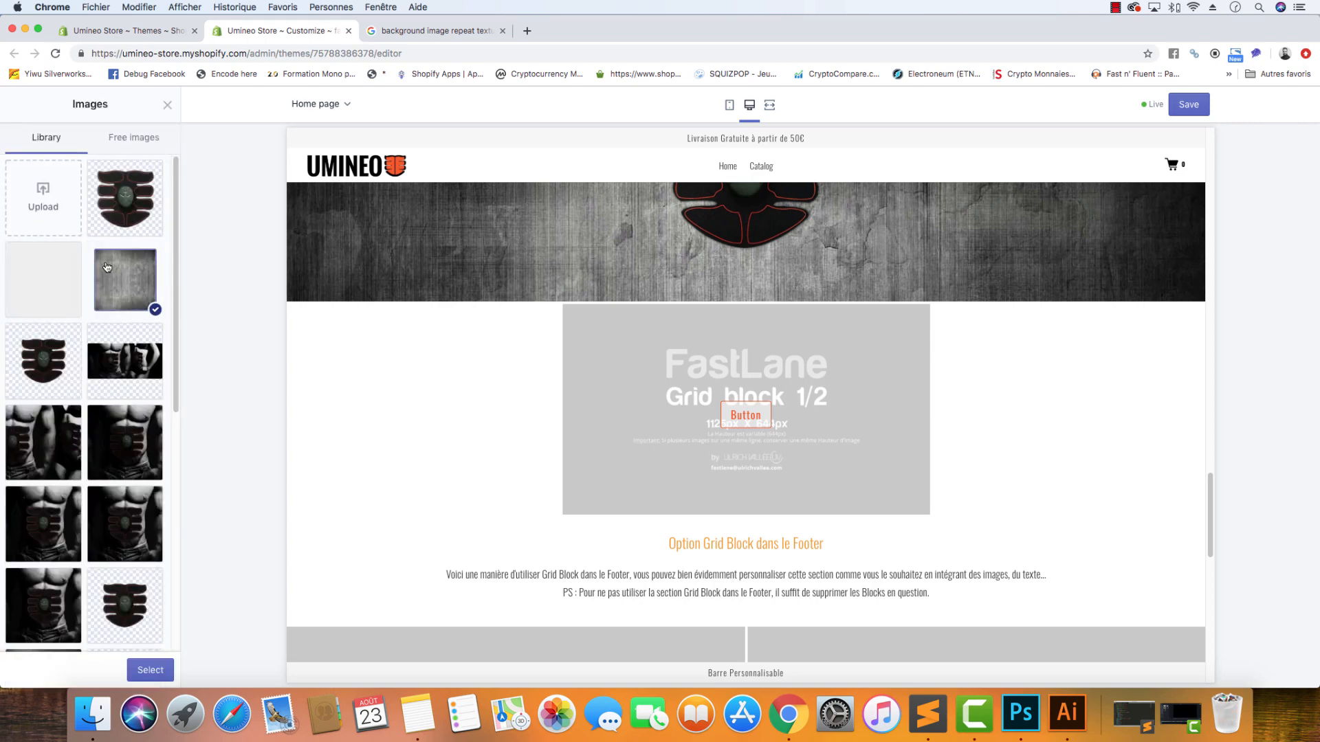
click(165, 671)
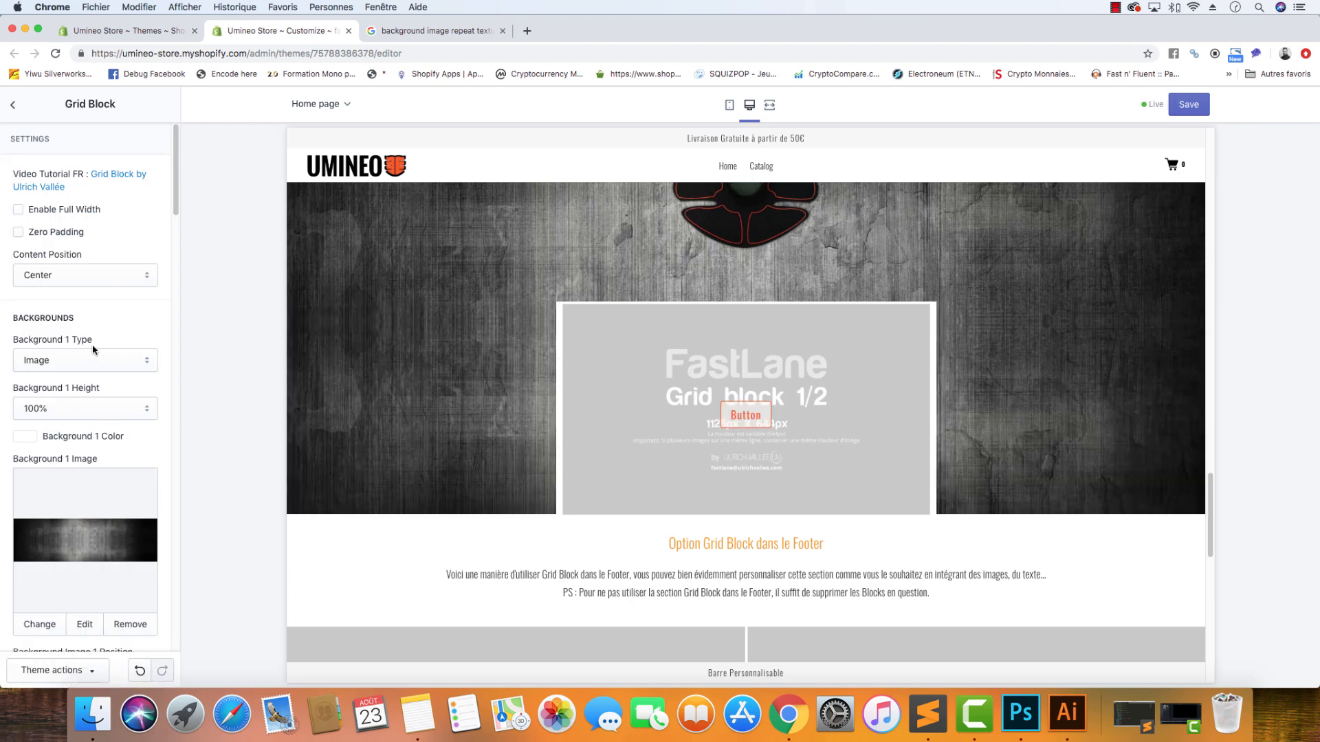
- Try a Background 1 Height of 50% on the new Grid Block, and switch it to None
click(114, 407)
click(120, 348)
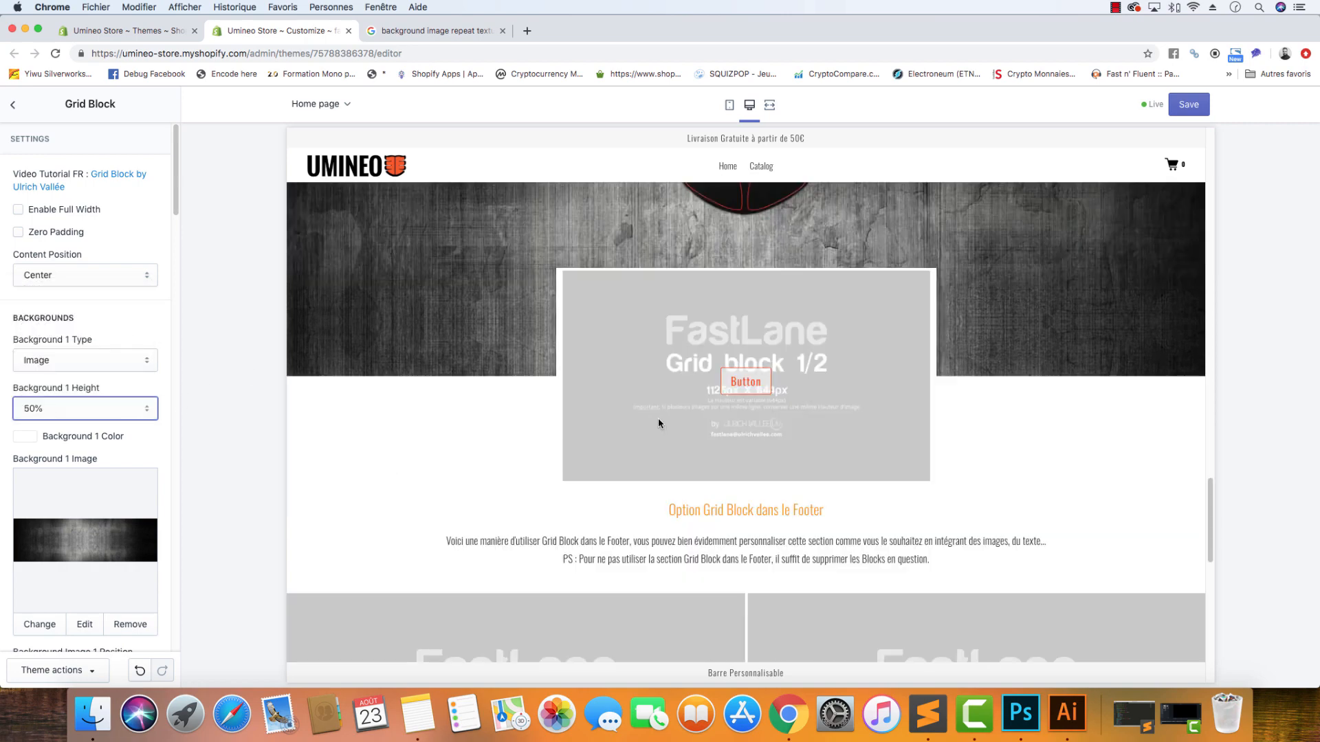
click(106, 407)
click(101, 348)
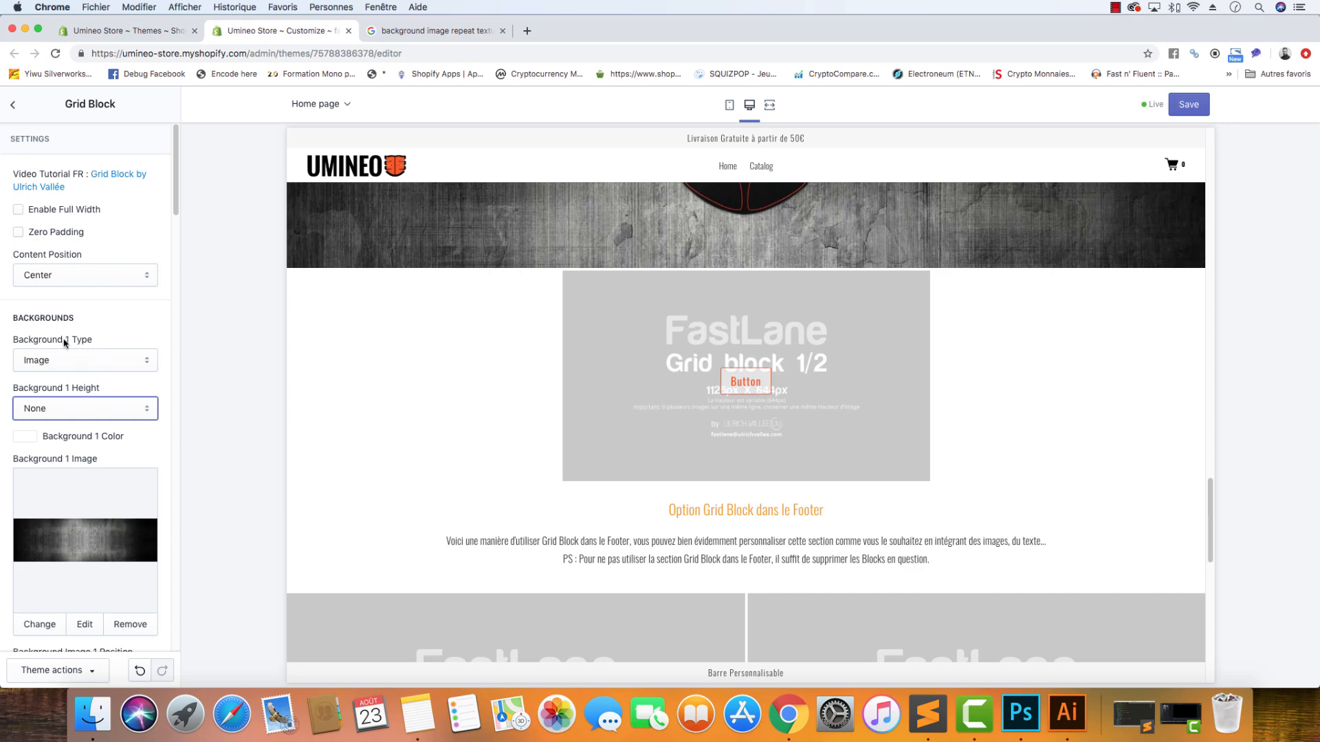
- Review the Background 1 and Background 2 options of the Grid Block, including the available Background 1 Height values
scroll(89, 443, down, 10)
scroll(92, 450, down, 1)
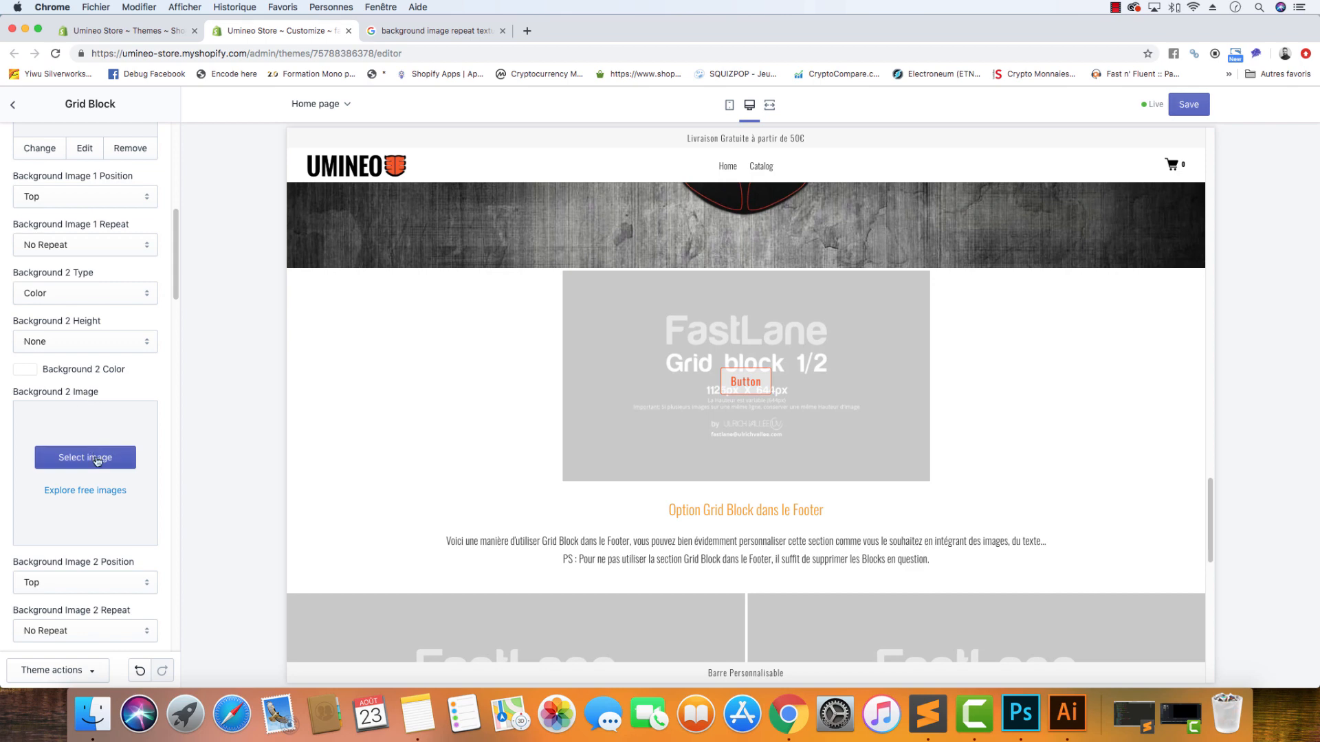
scroll(127, 367, up, 10)
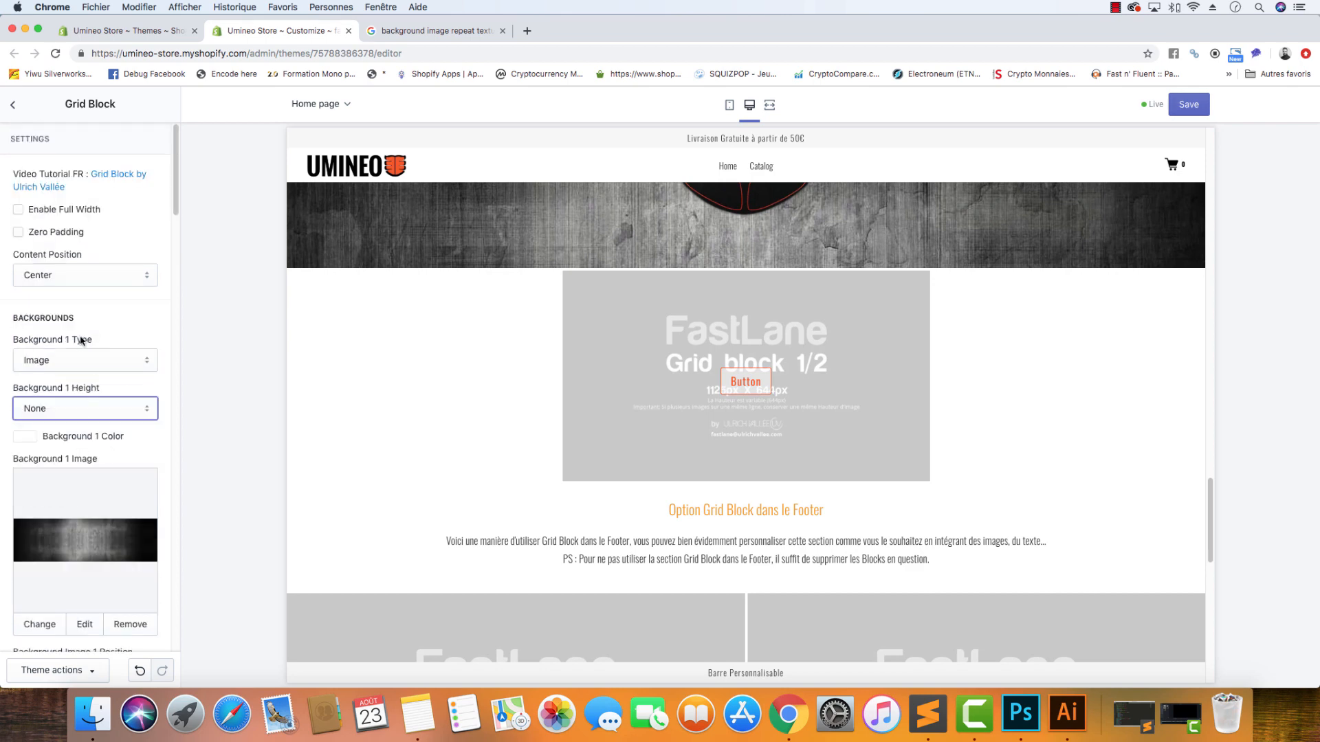
scroll(76, 421, down, 1)
scroll(77, 460, down, 8)
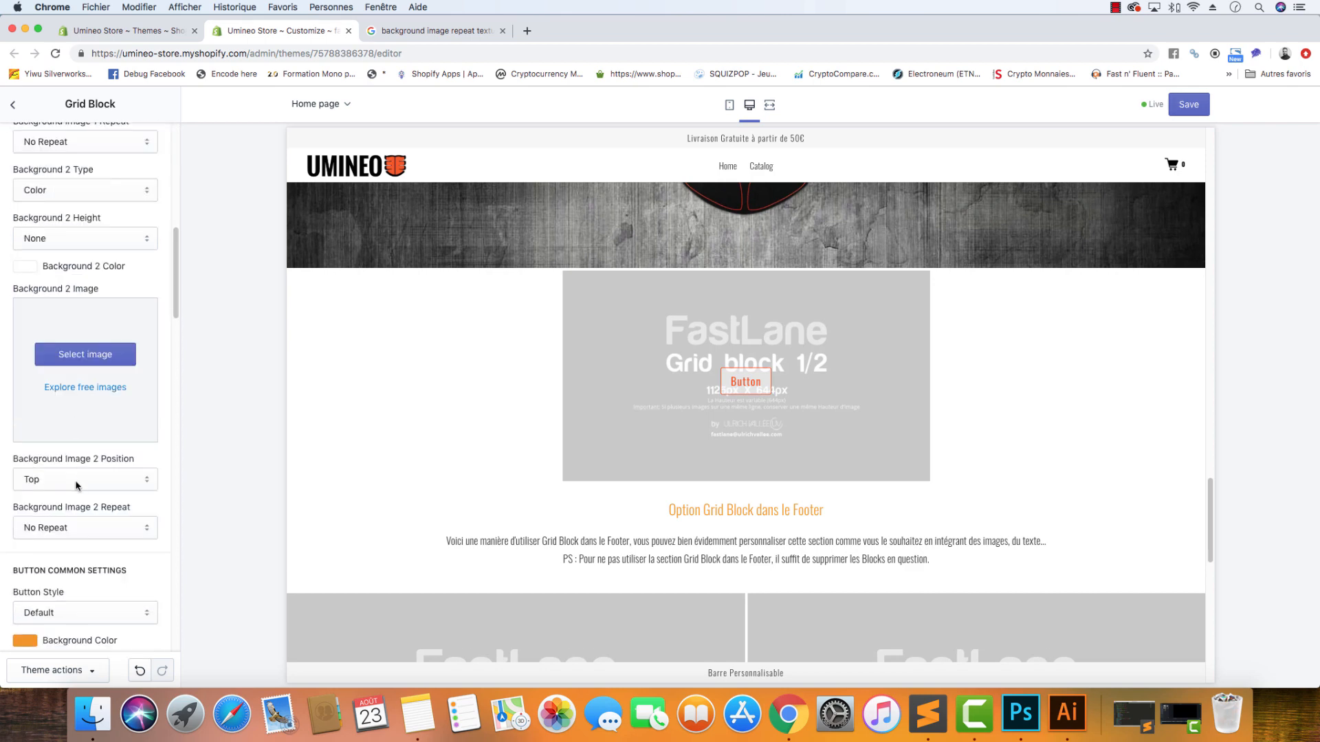
scroll(79, 475, up, 4)
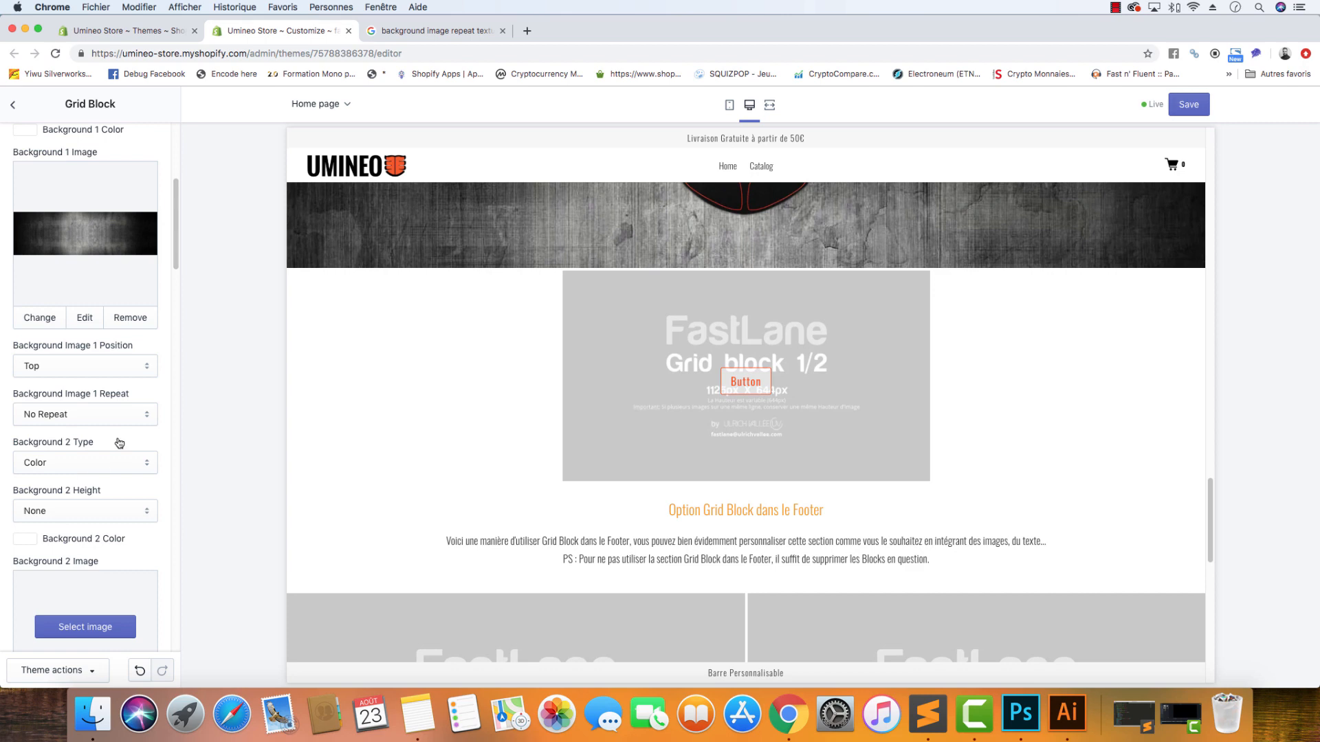
scroll(96, 509, down, 3)
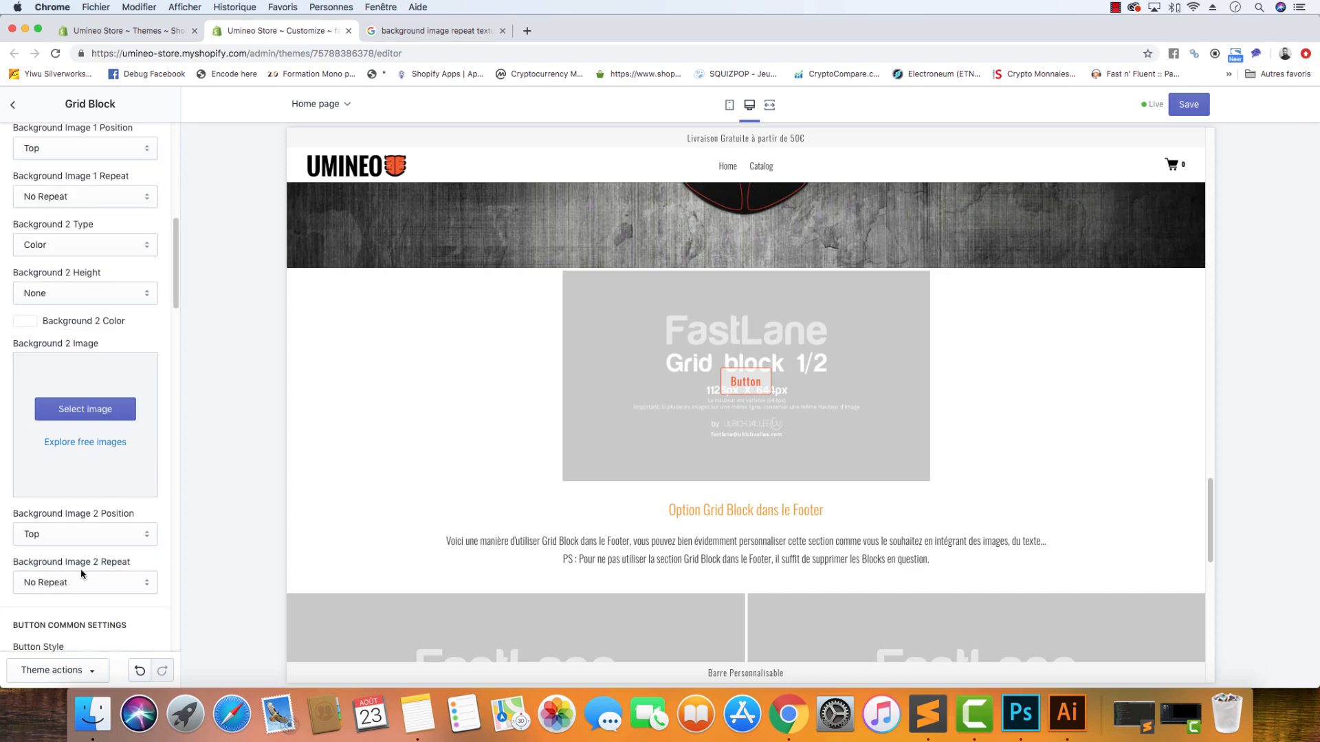
scroll(100, 583, down, 2)
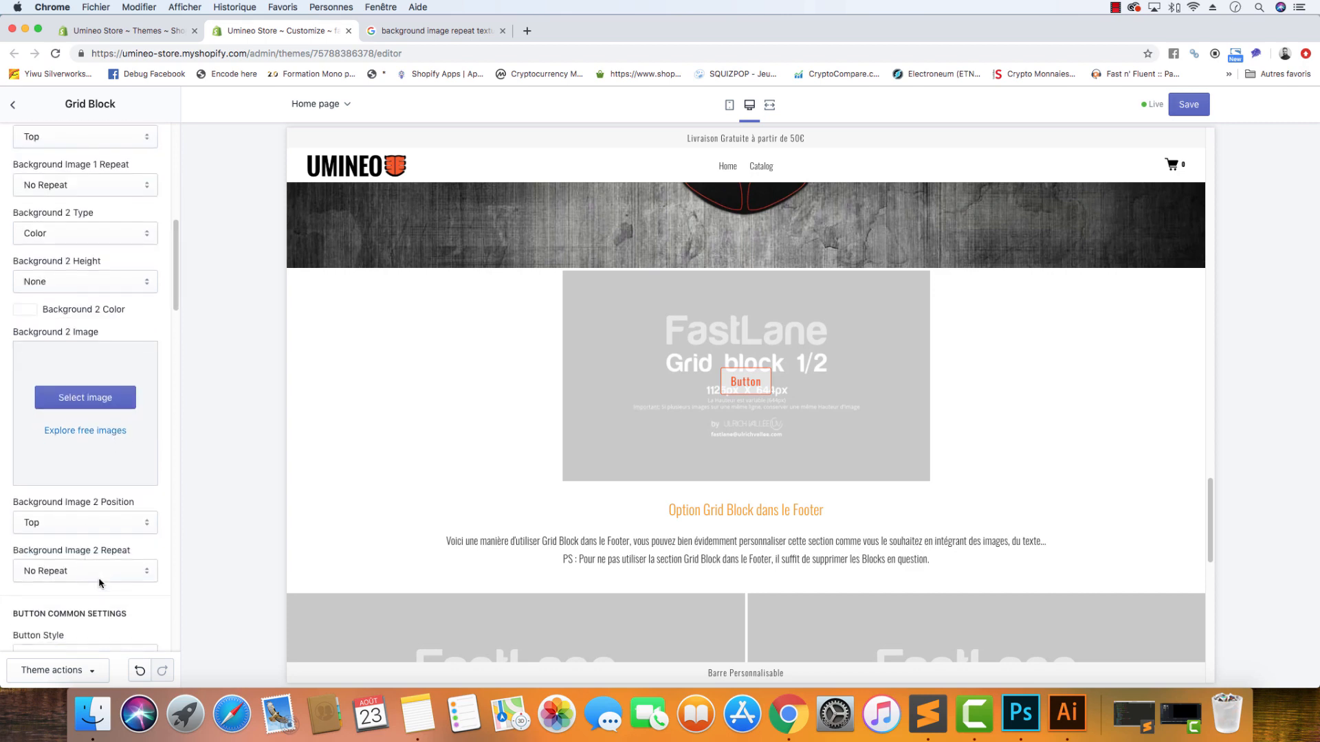
scroll(103, 516, up, 6)
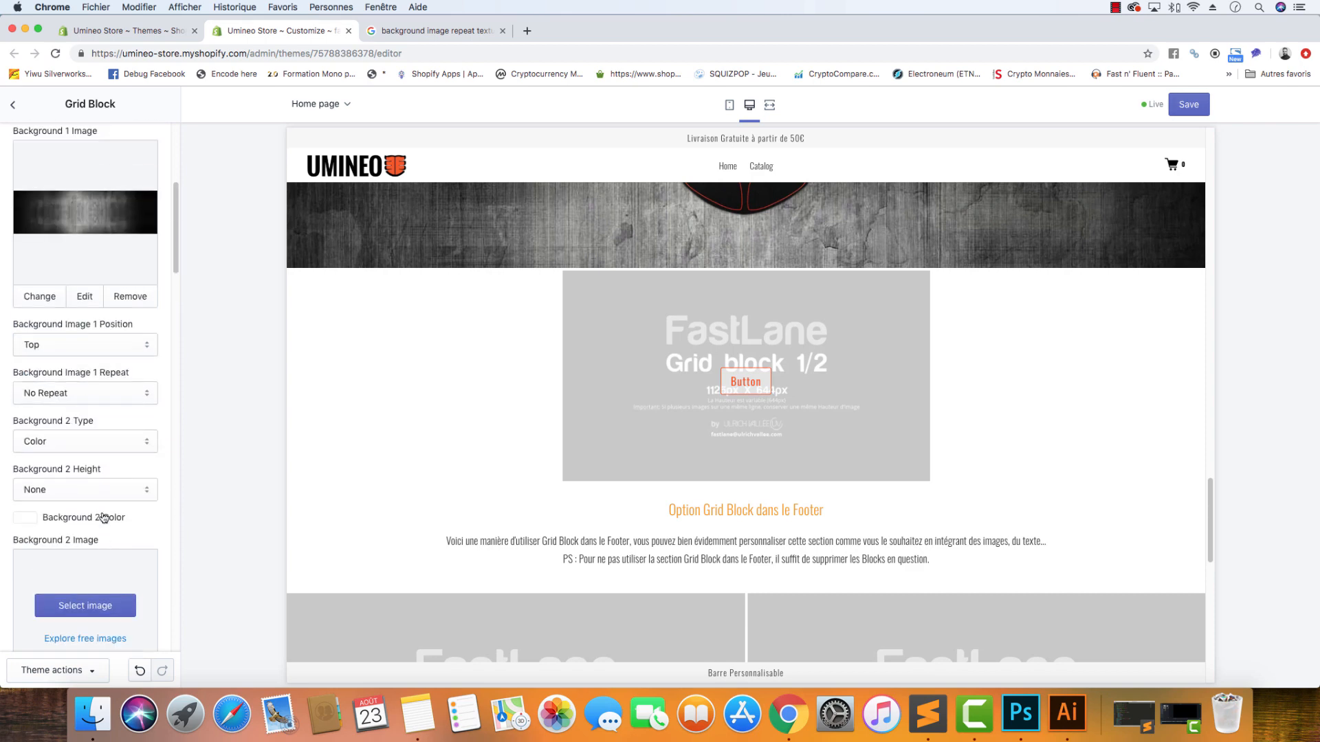
scroll(103, 517, up, 2)
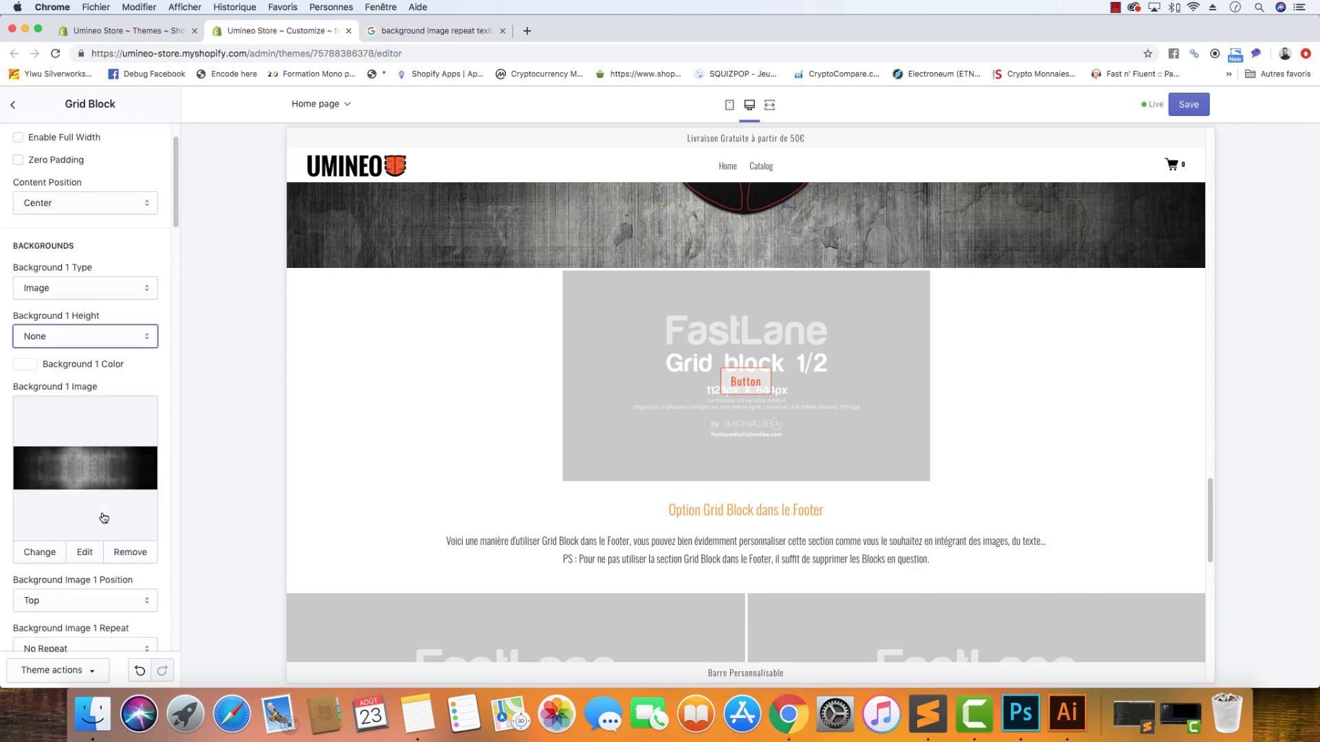
click(86, 336)
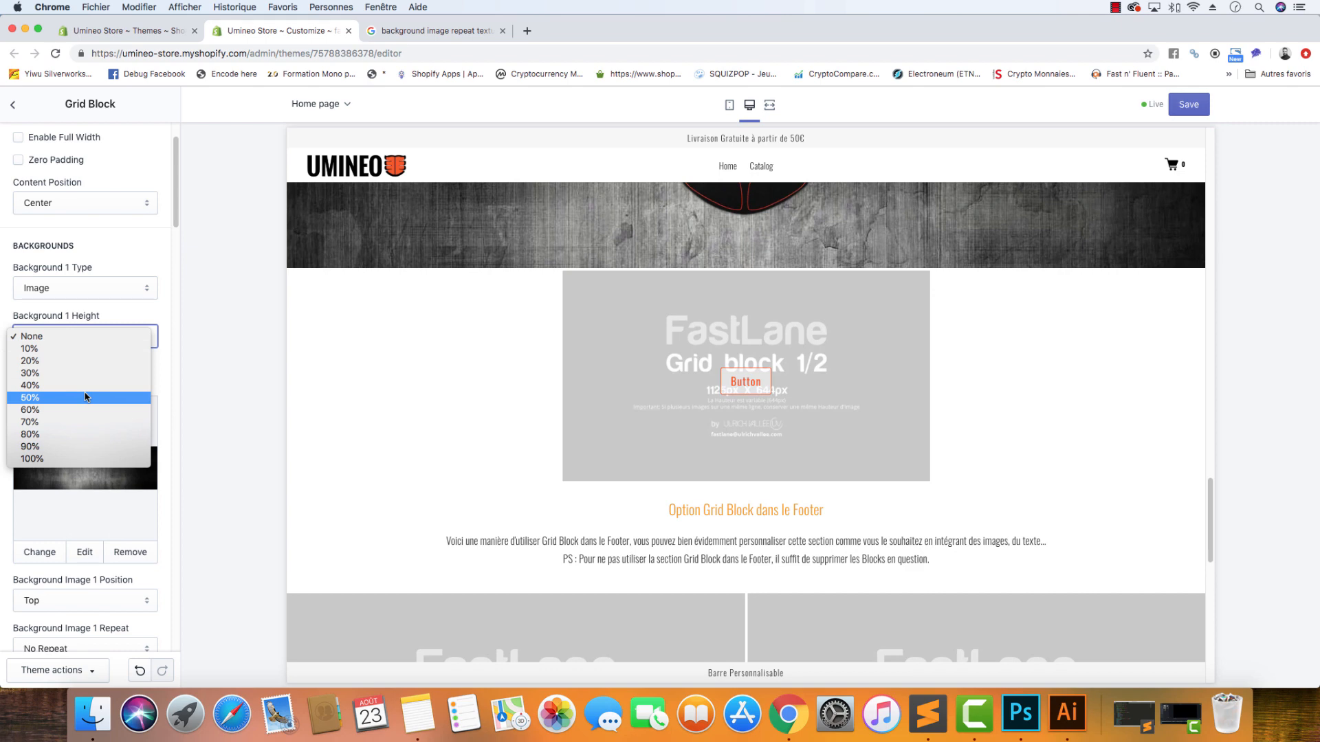
click(168, 315)
scroll(97, 513, down, 5)
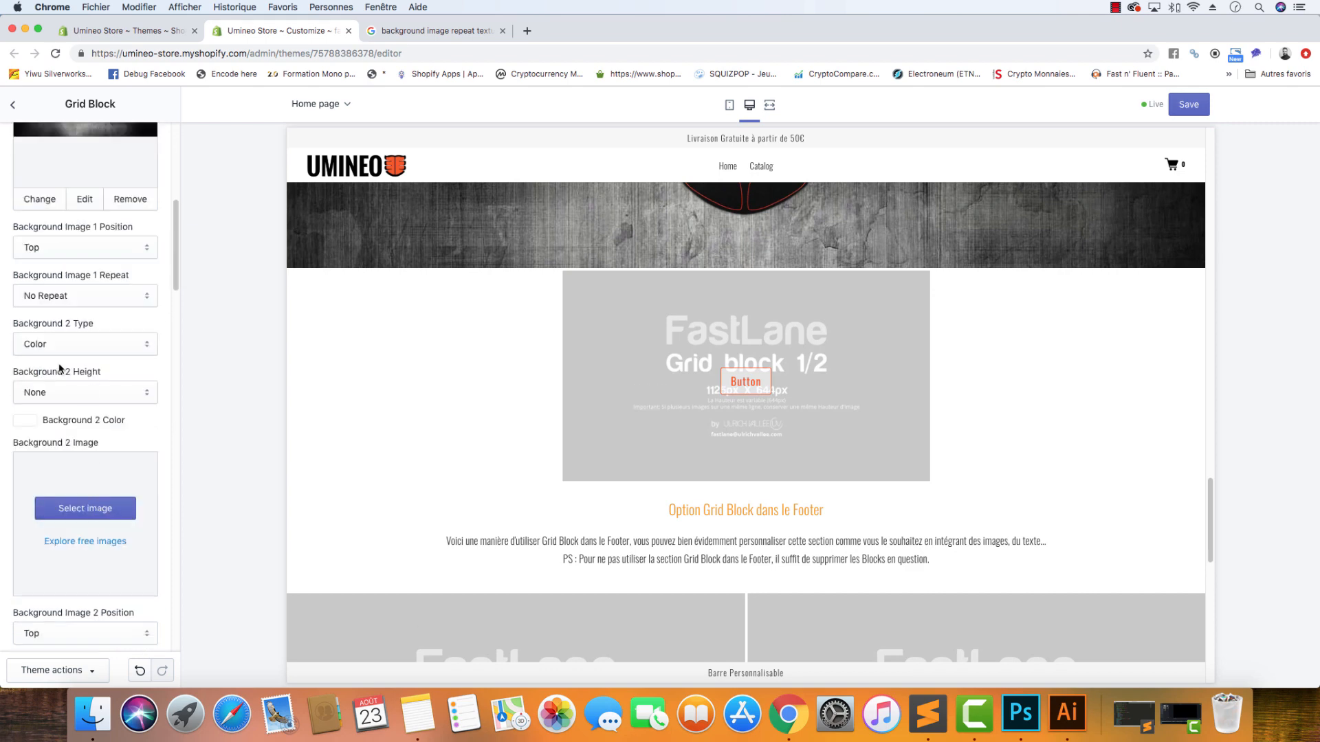
scroll(78, 398, up, 6)
scroll(48, 502, down, 8)
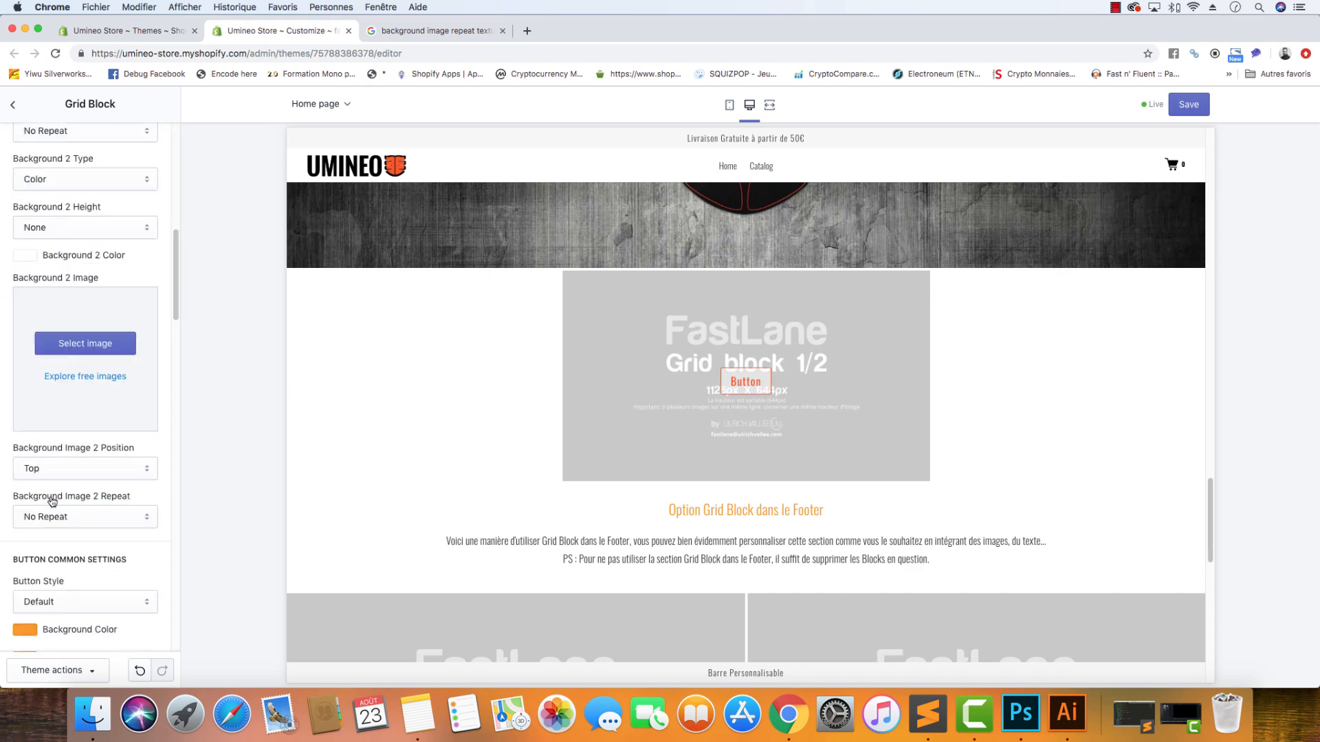
scroll(55, 503, up, 5)
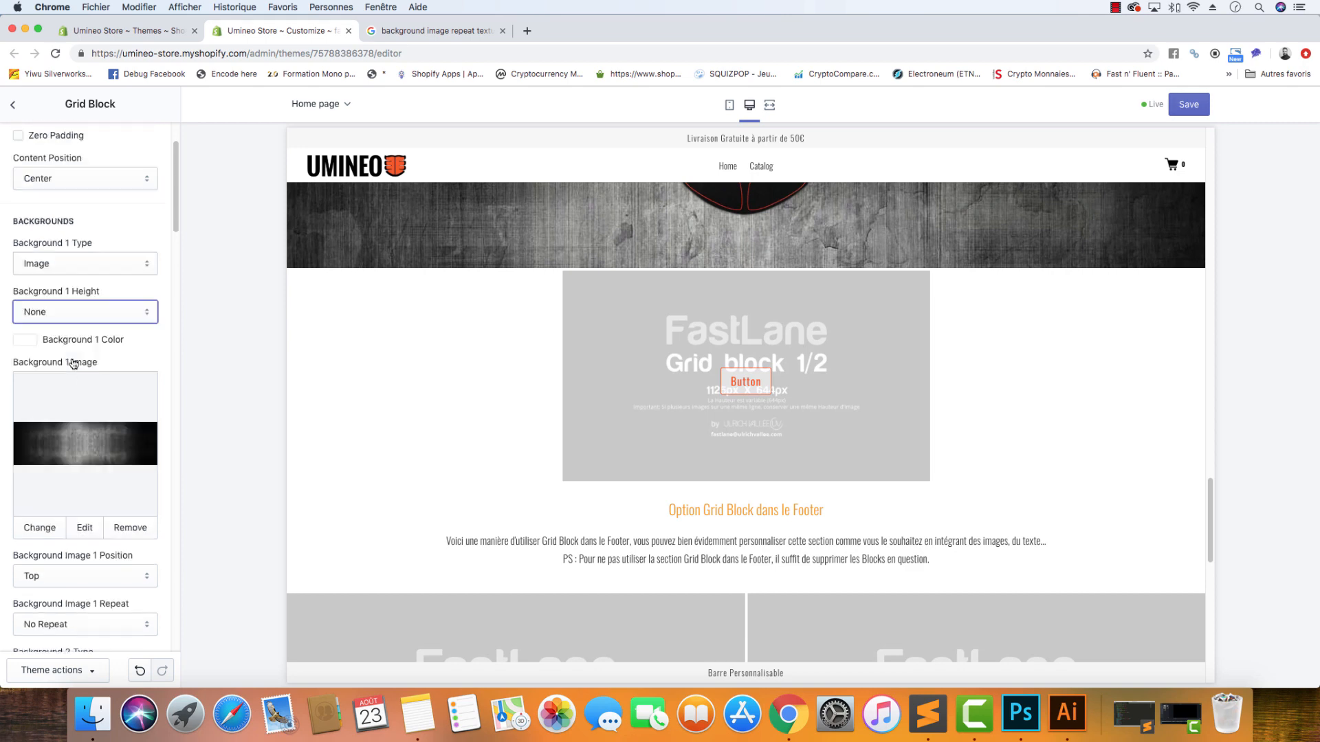
scroll(74, 365, up, 2)
- Replace the Background 1 Image with the light grey pattern from the library and set Background 1 Height to 100%
click(38, 527)
click(39, 278)
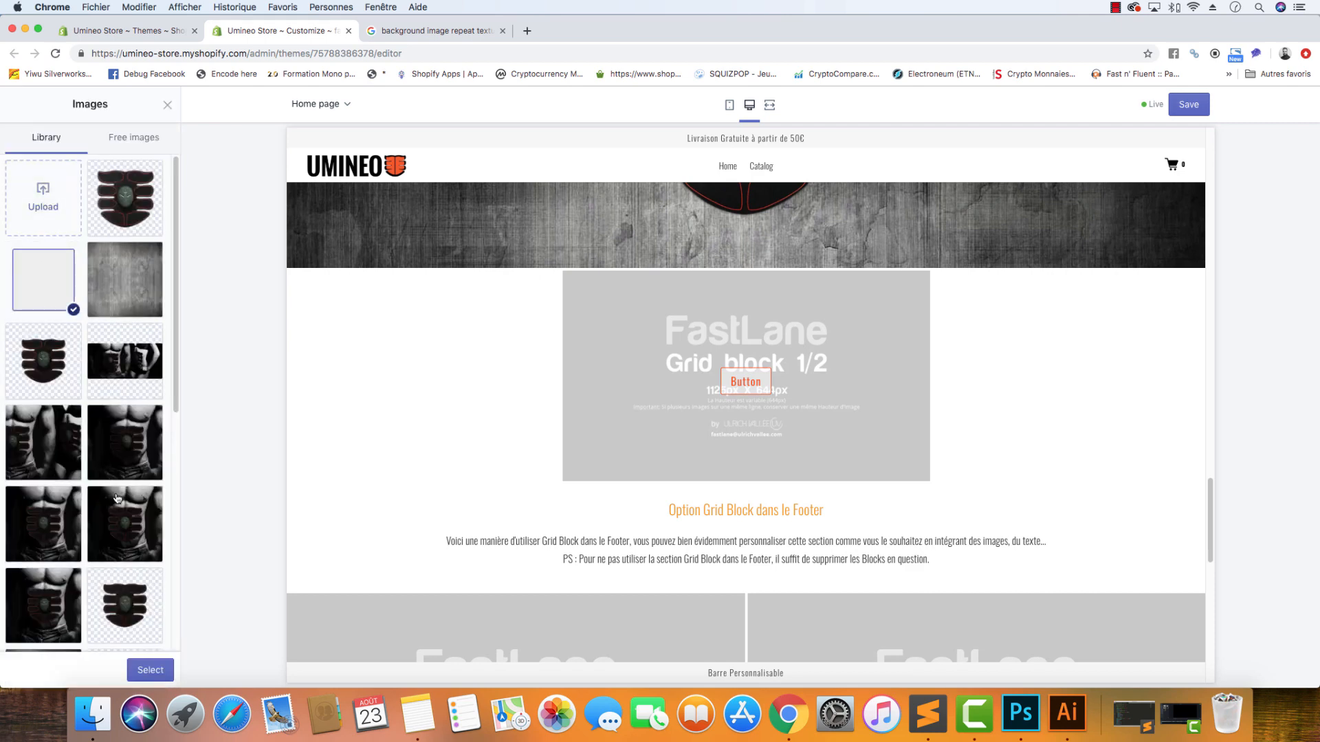
click(157, 667)
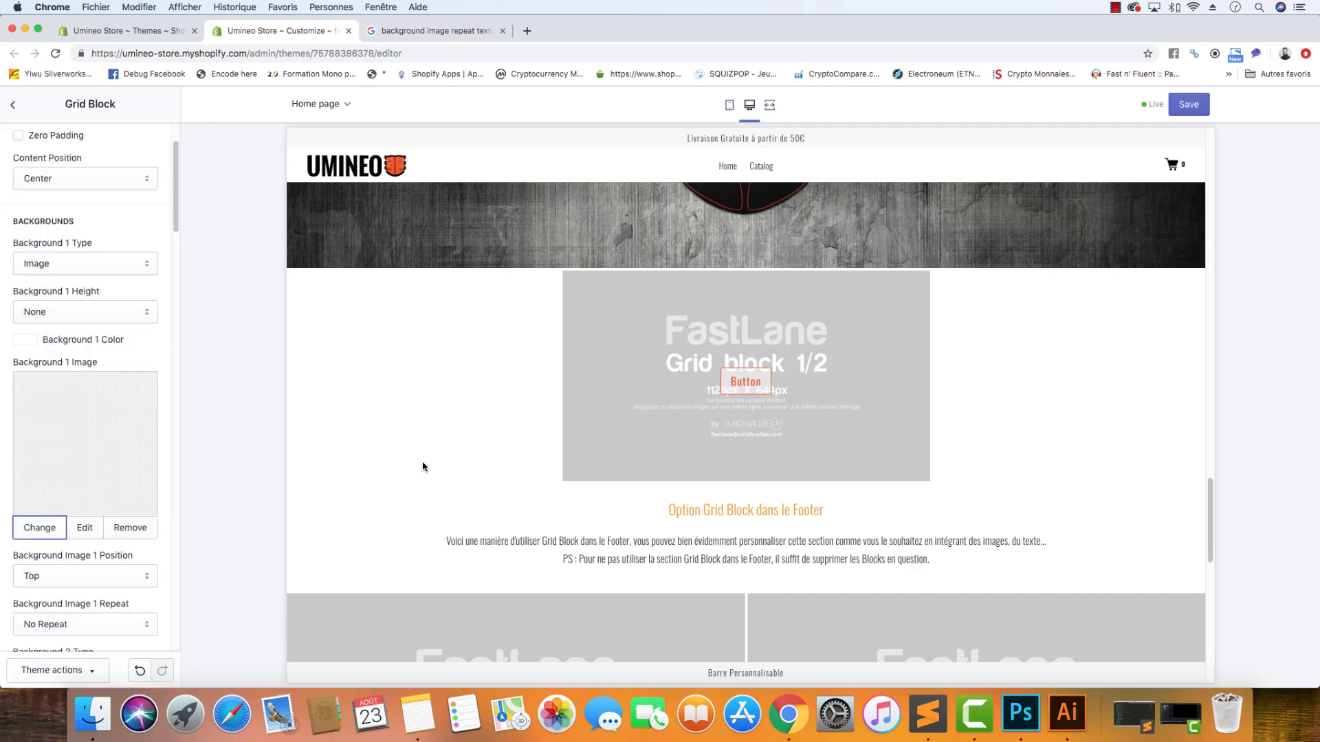
click(78, 311)
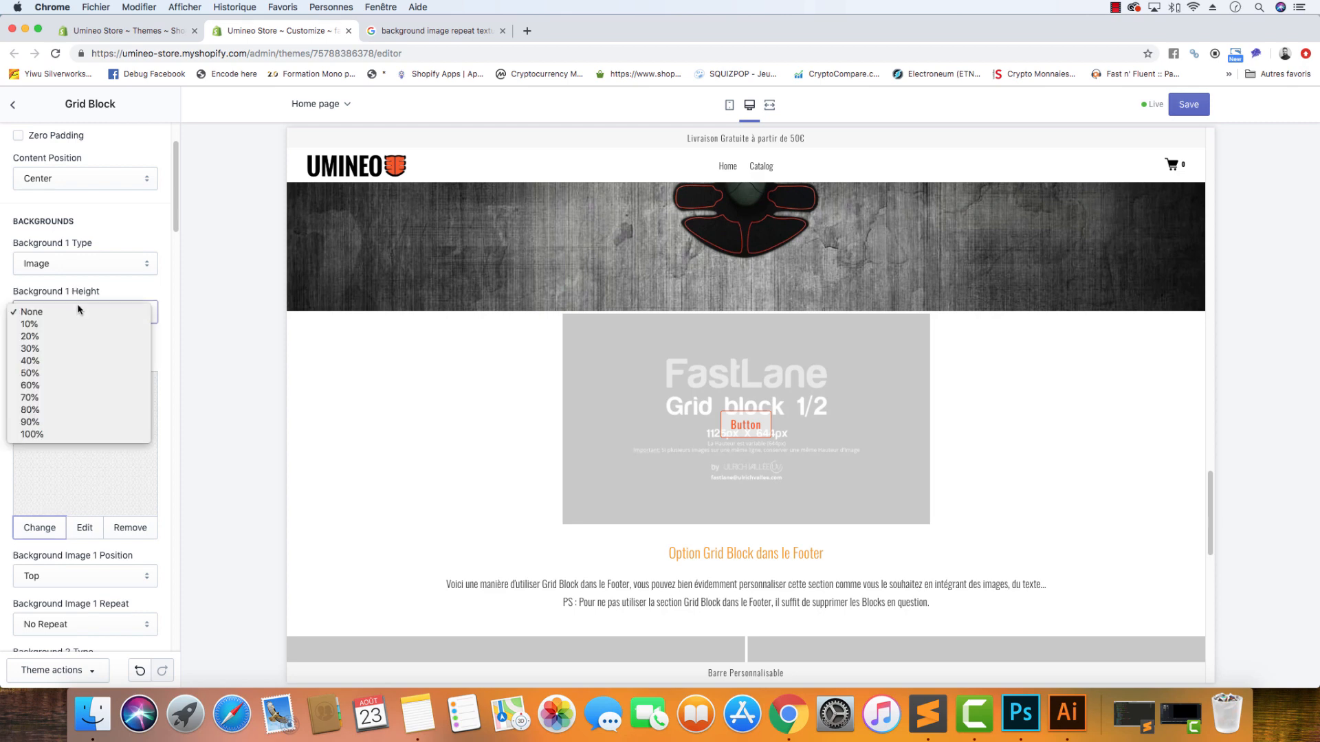
click(81, 434)
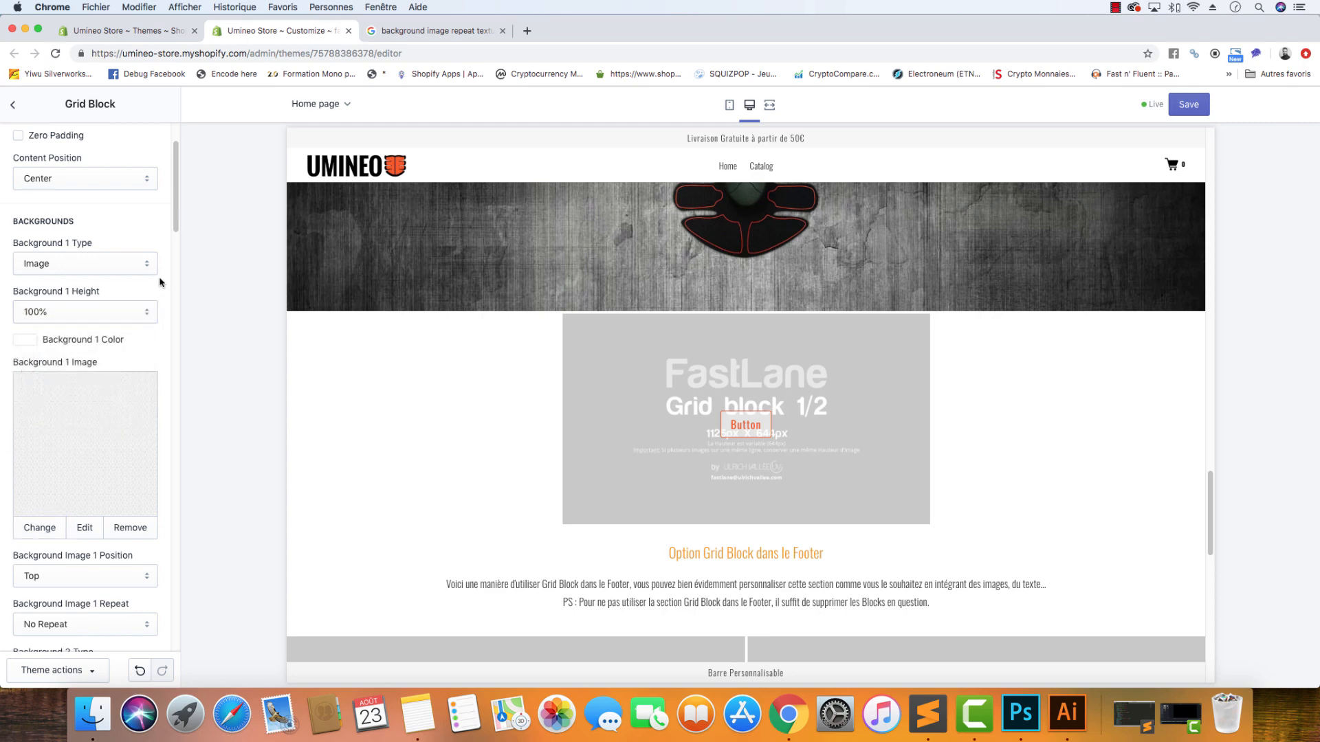
- Set Background Image 1 Repeat to Repeat so the light grey pattern tiles across the block
scroll(144, 302, down, 5)
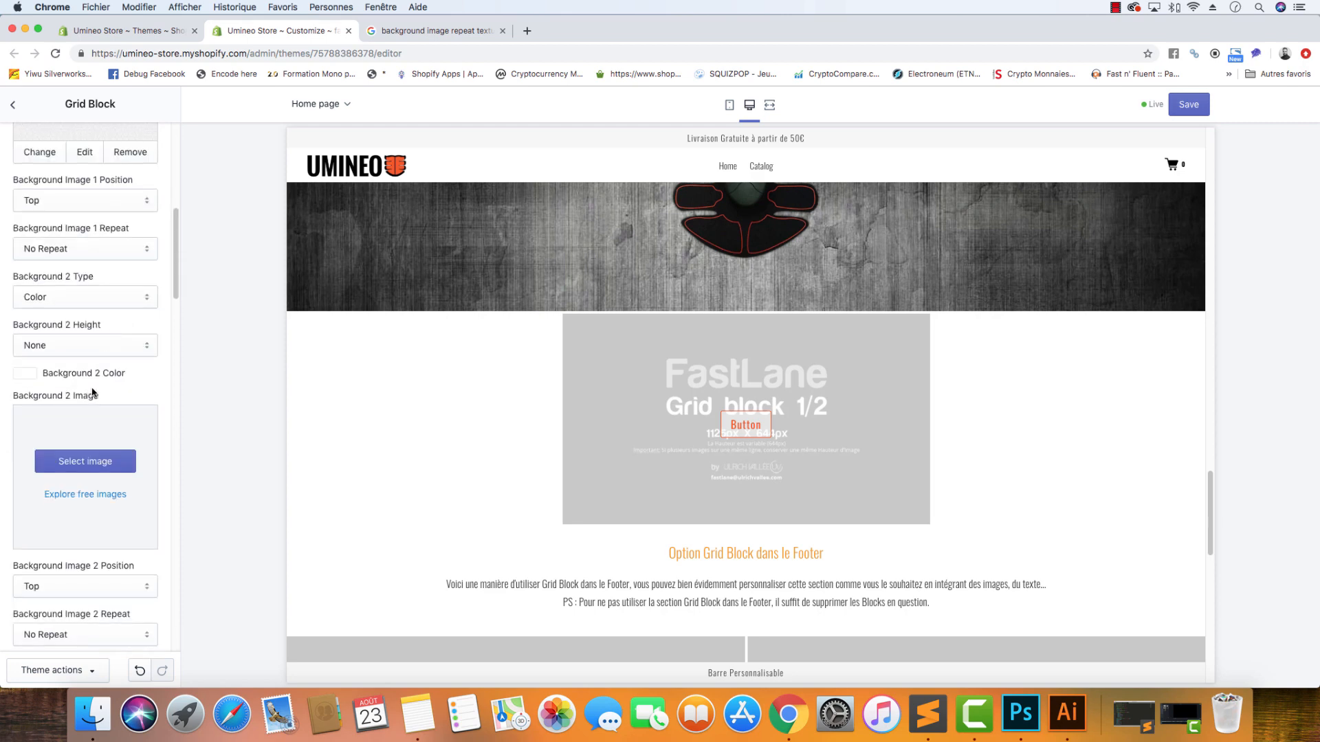
scroll(92, 356, up, 6)
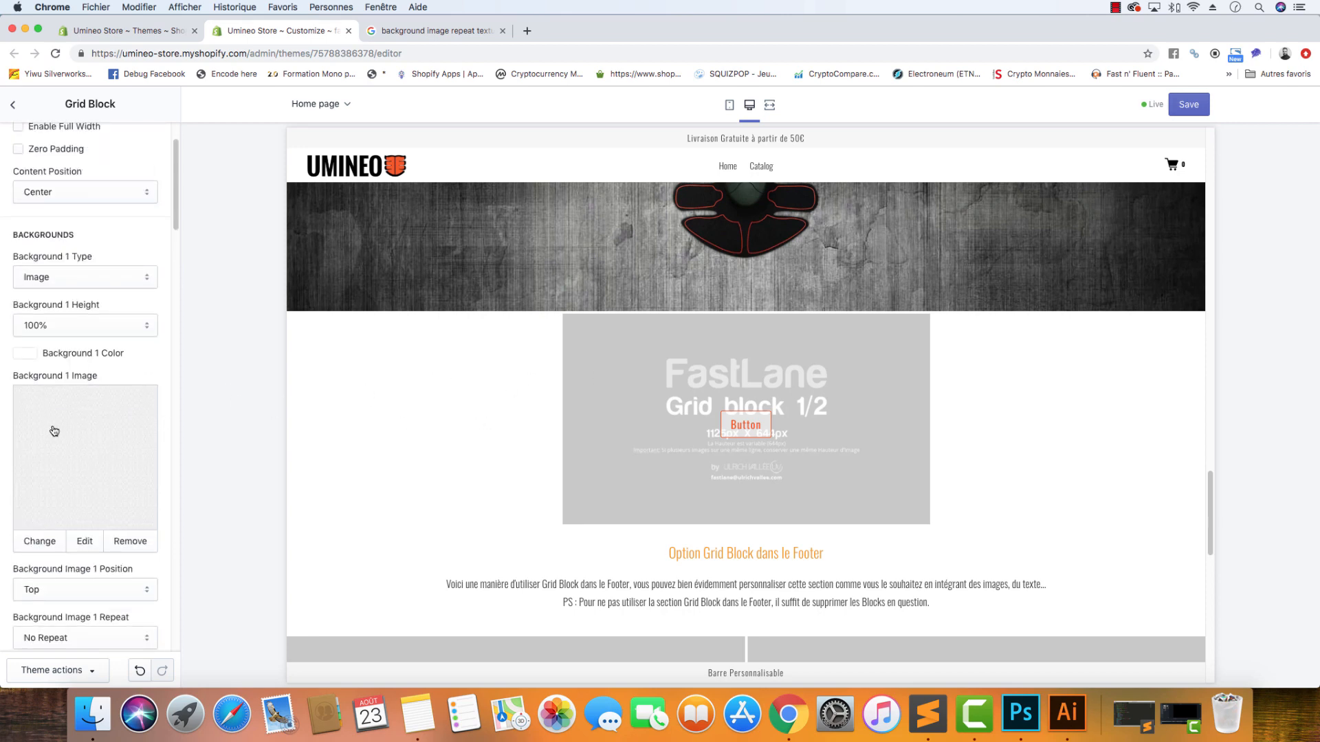
scroll(83, 560, down, 1)
click(94, 609)
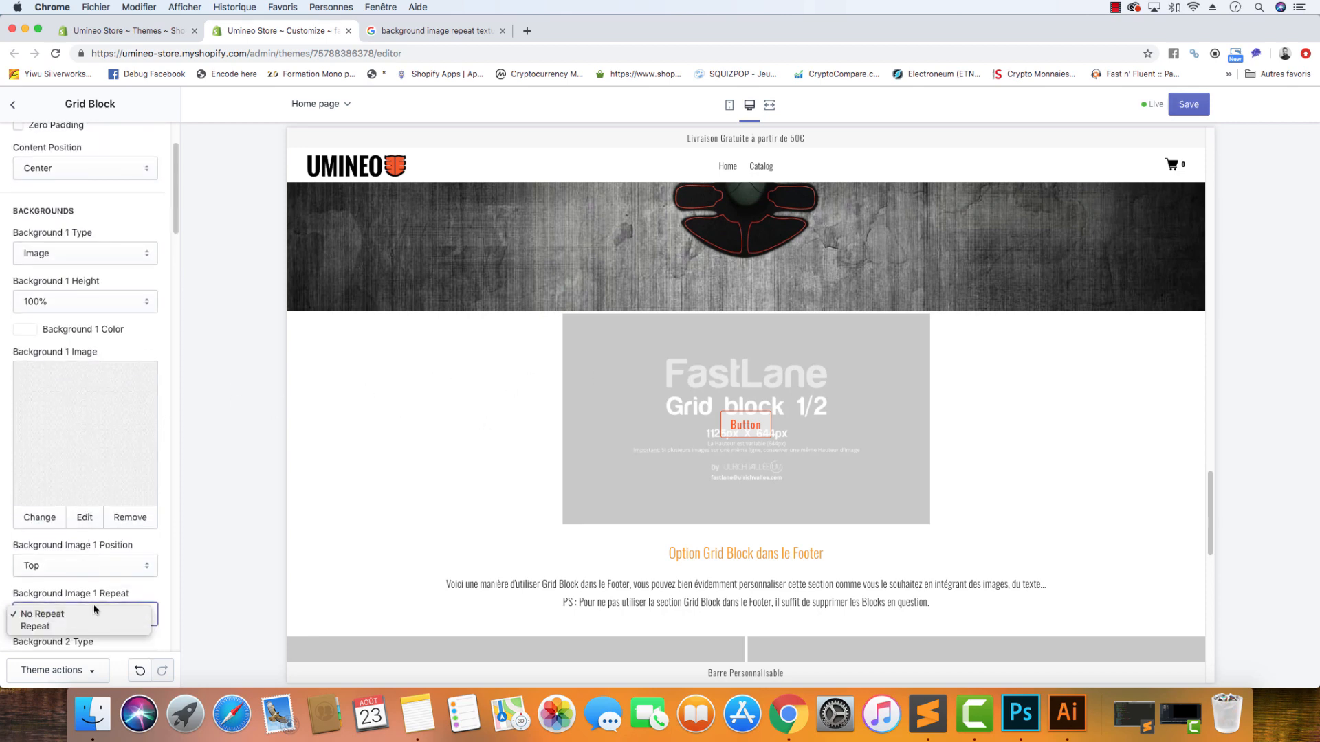
click(92, 622)
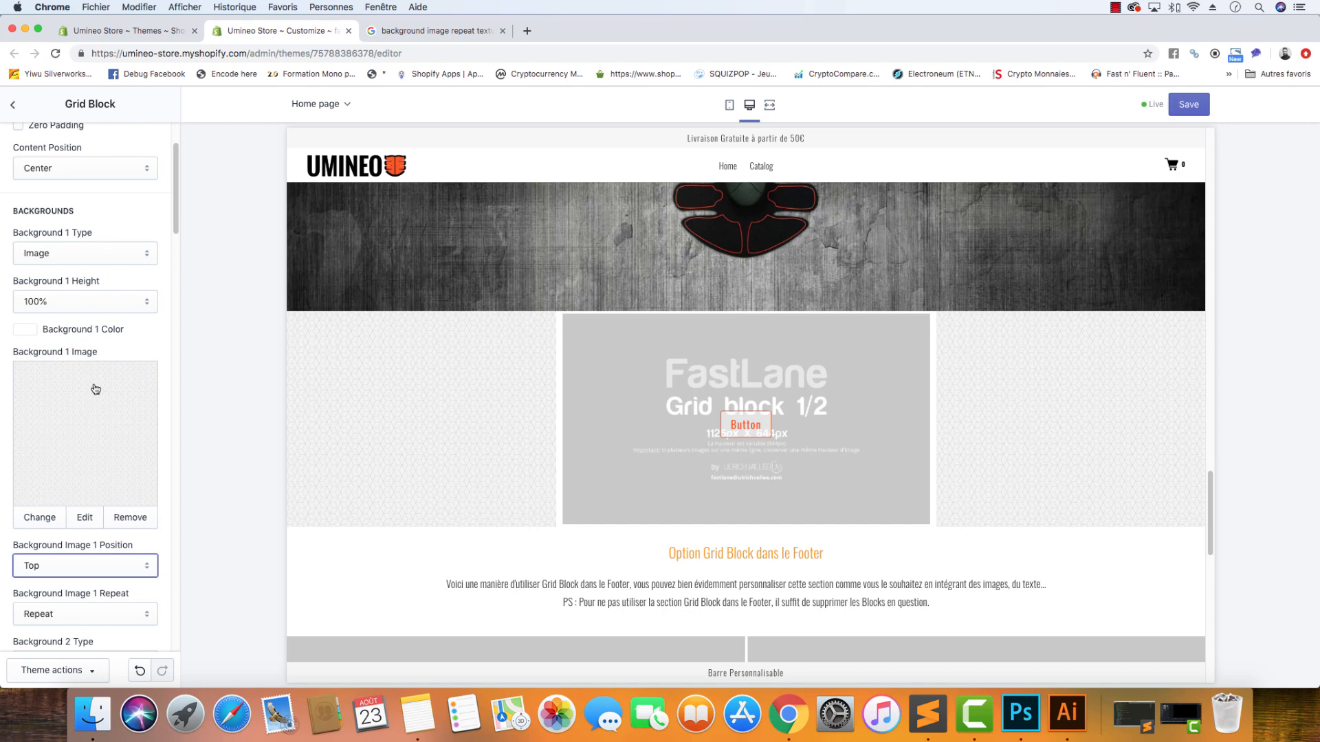
- Set the Background Color of the Grid Block's Image content to None
scroll(97, 402, down, 10)
scroll(11, 431, down, 2)
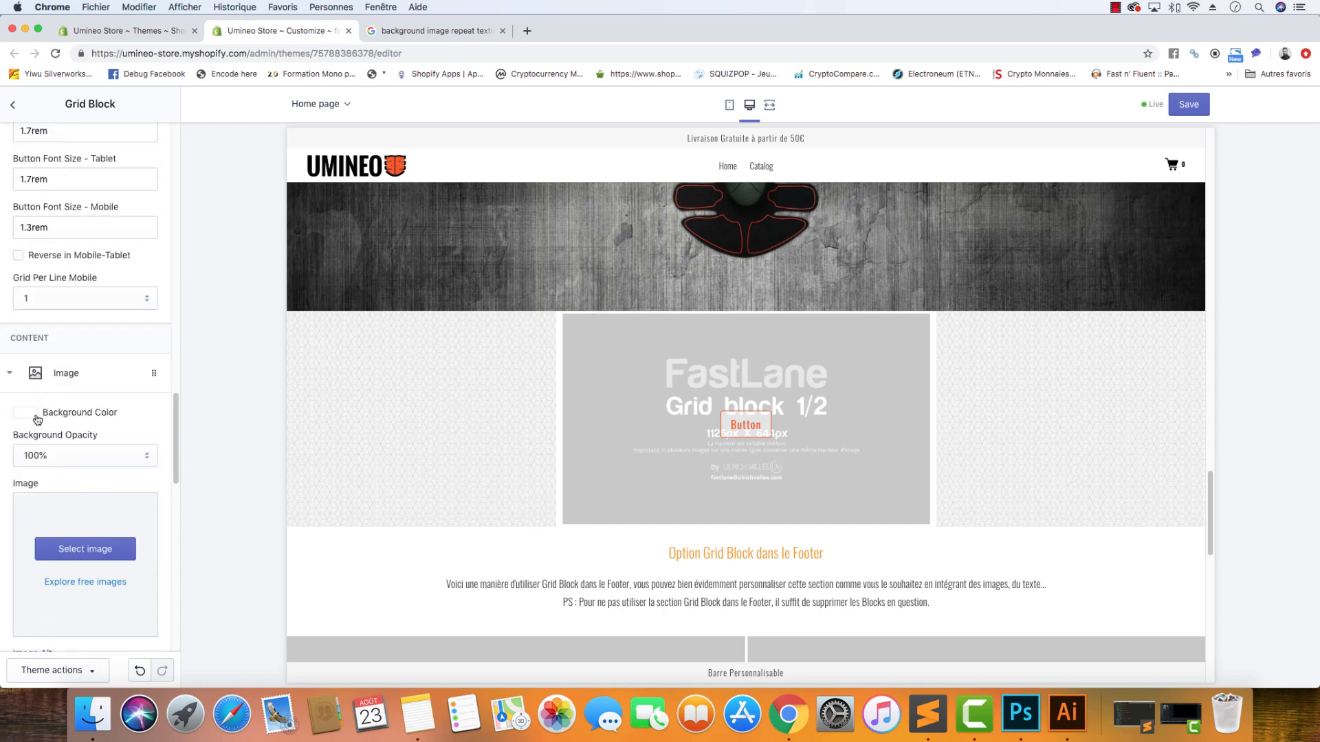
click(37, 416)
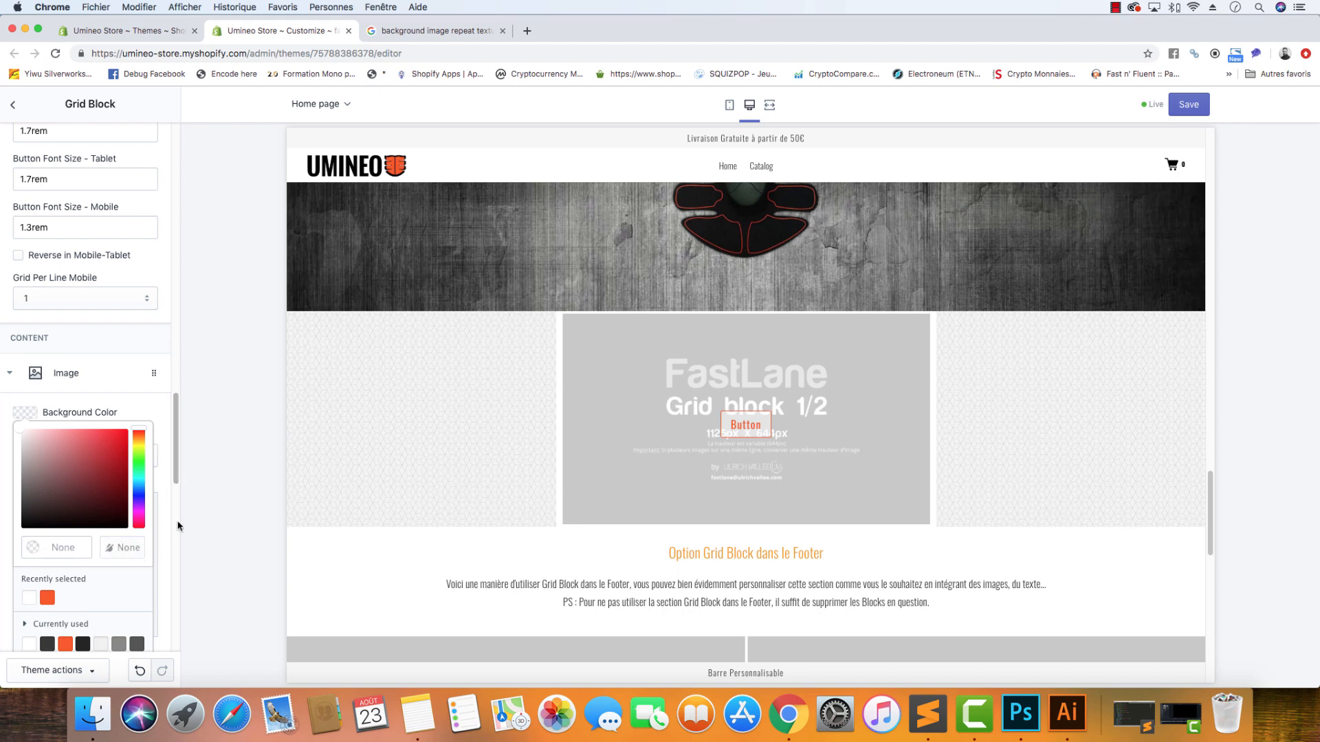
click(169, 425)
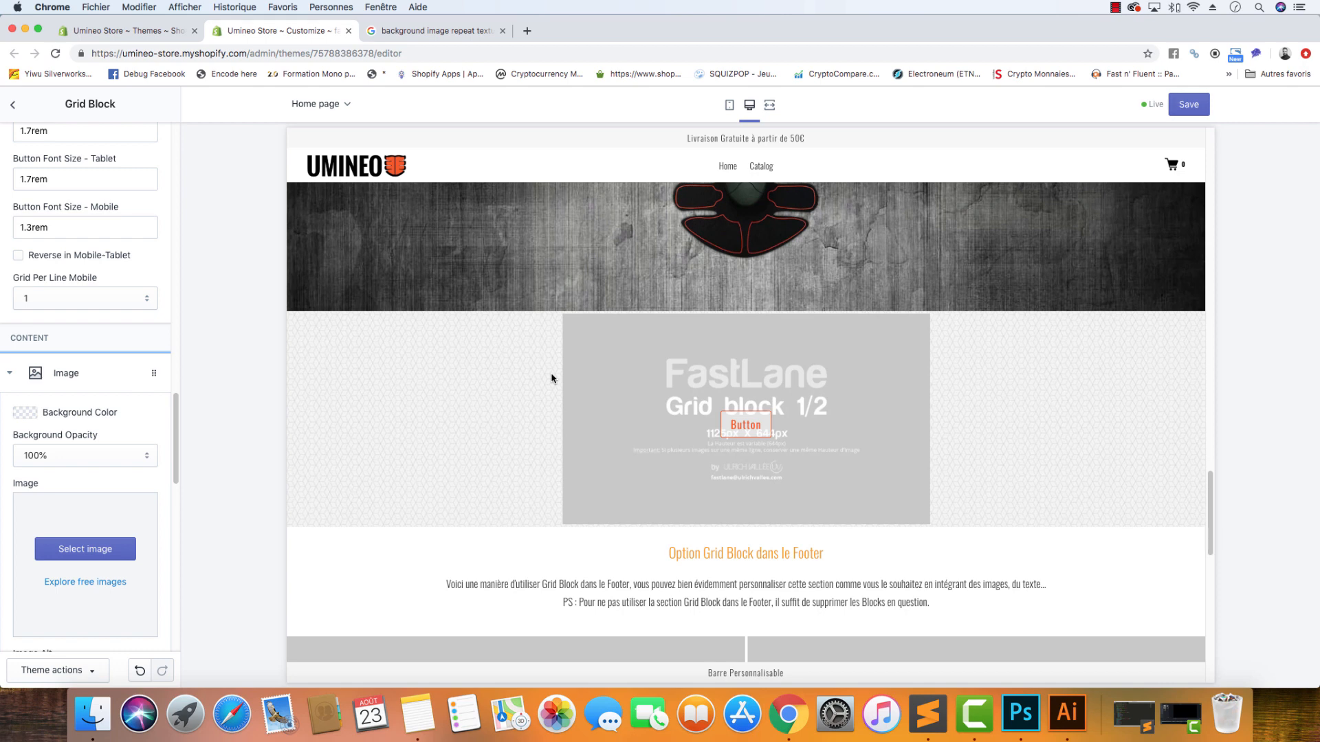
- Choose the black and red abs stimulator picture for the Image content and set its Grid Size to One Third
click(91, 548)
click(125, 198)
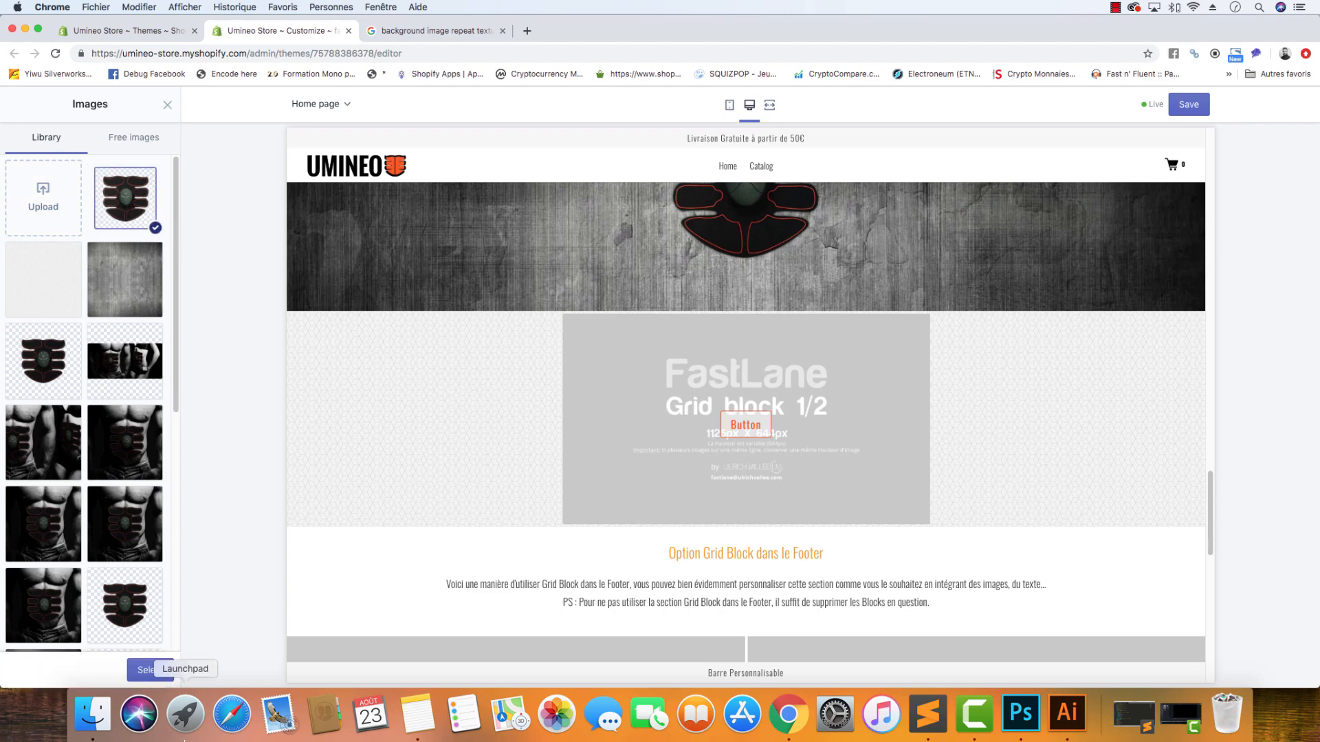
click(150, 670)
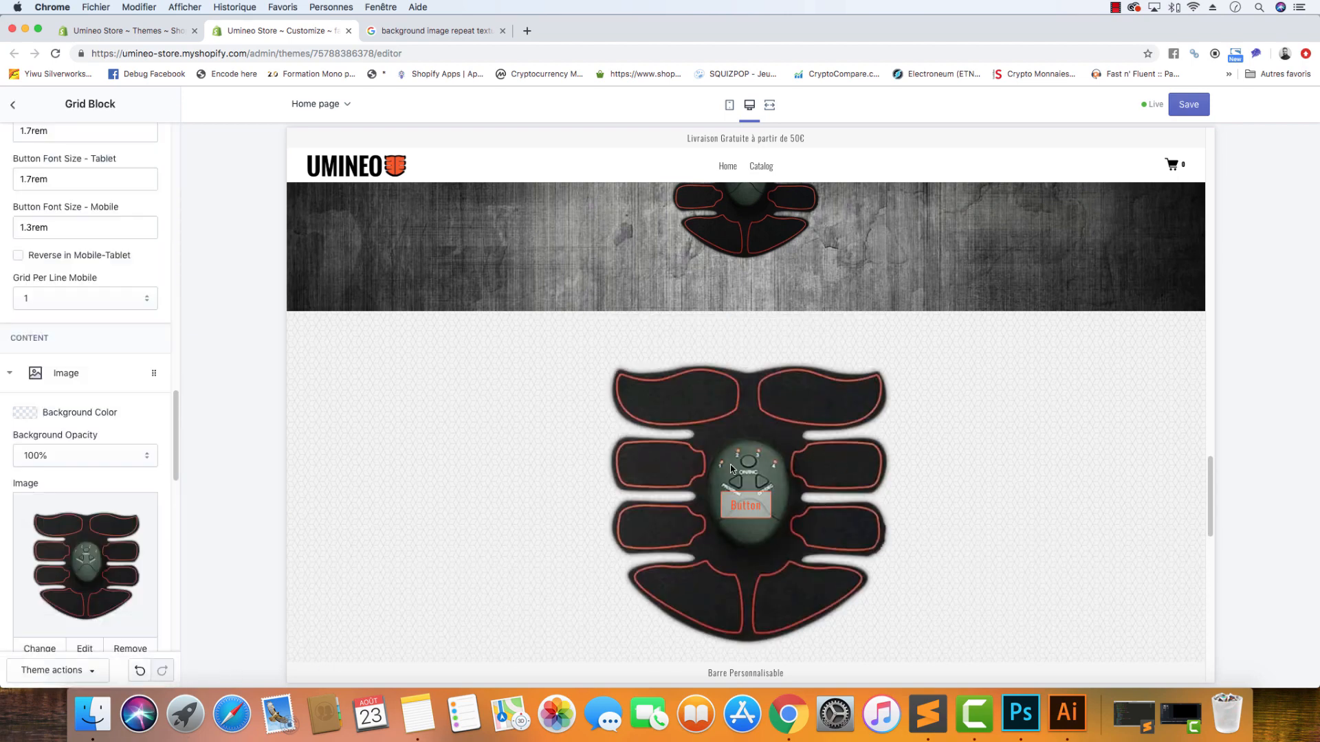
scroll(110, 527, down, 6)
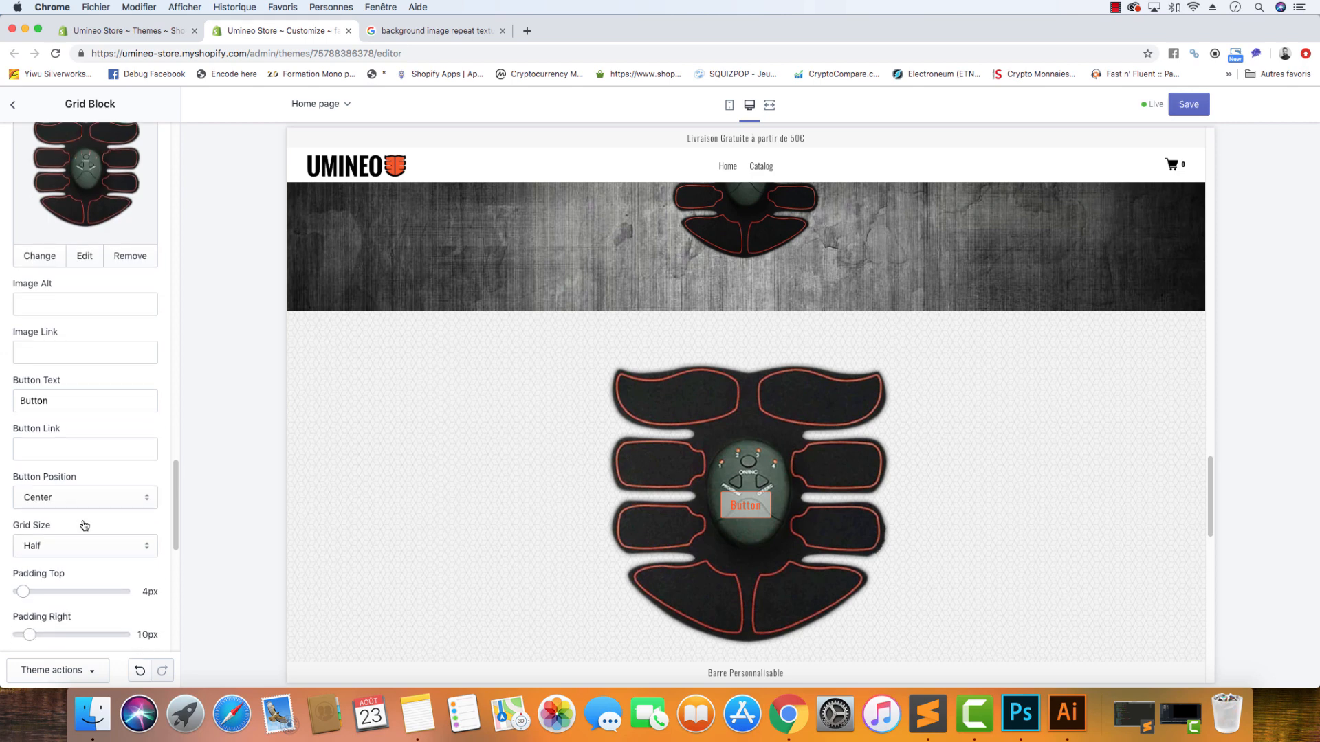
click(92, 544)
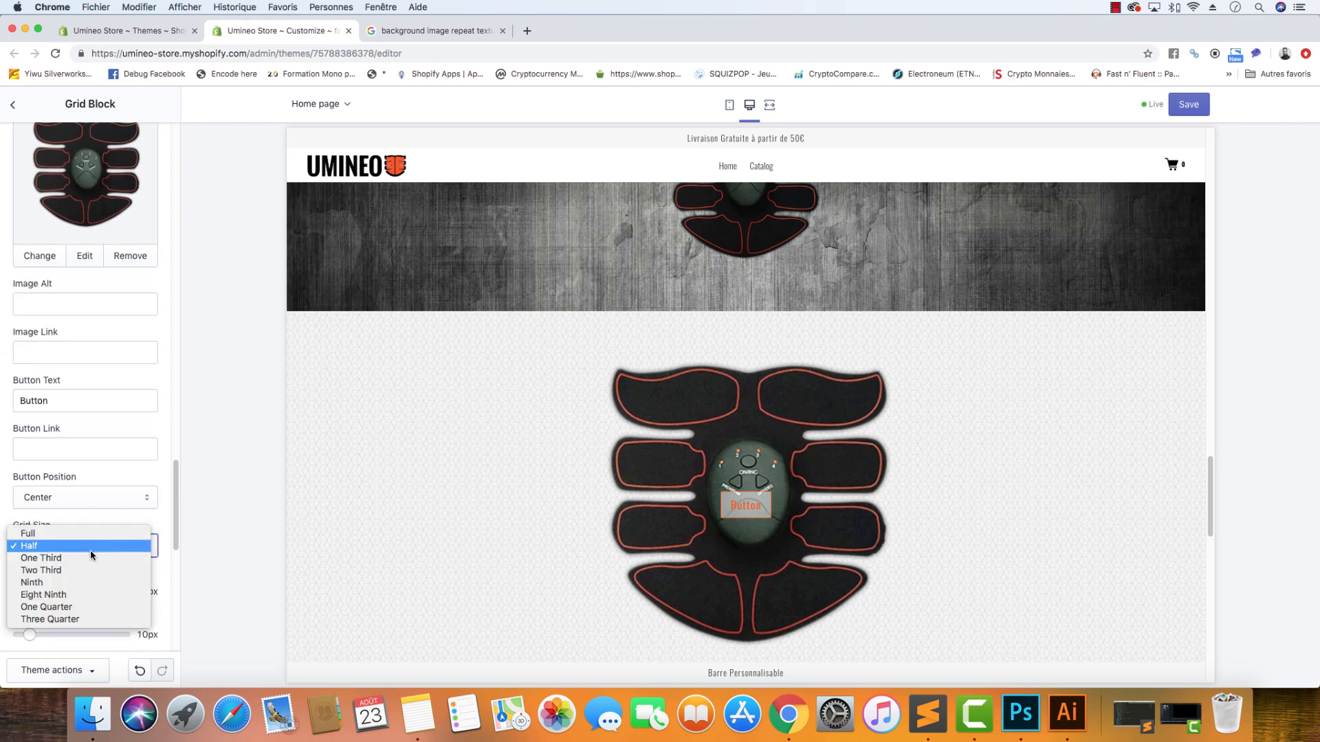
click(90, 565)
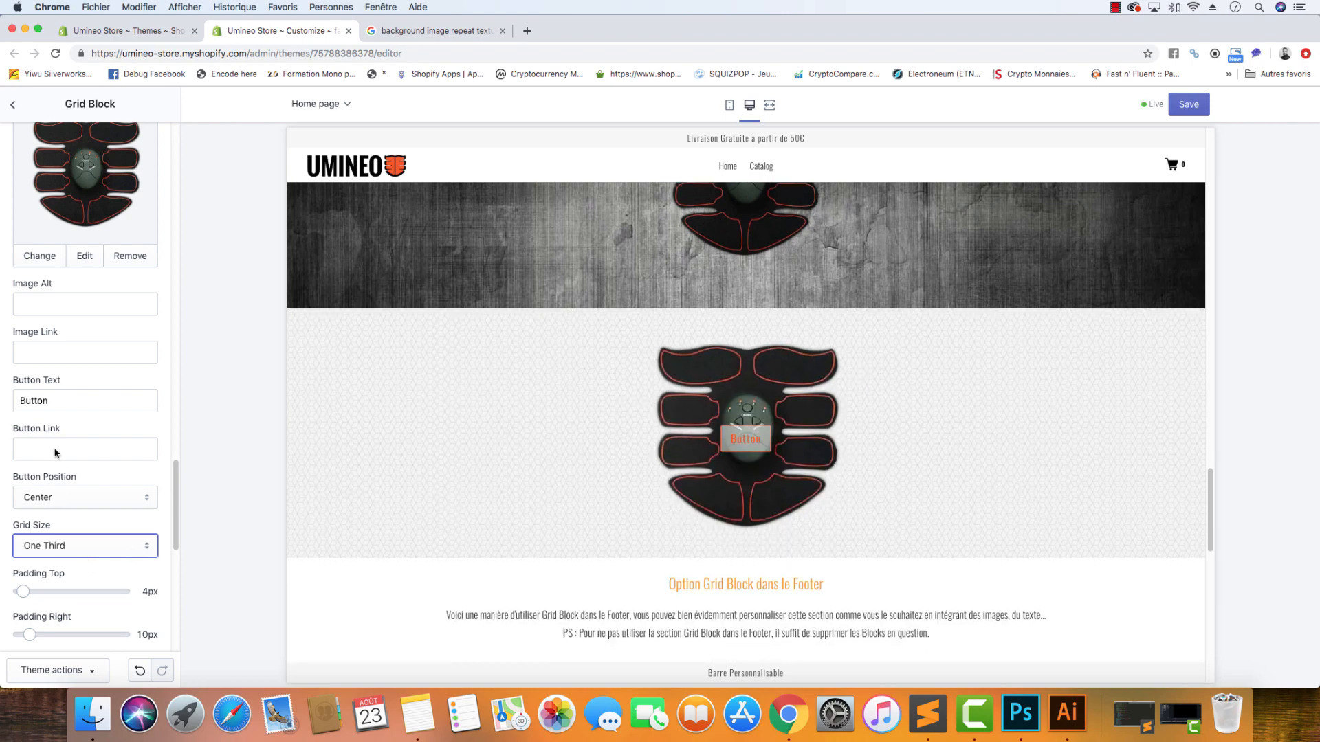
- Clear the Image content's Button Text to remove the button from the picture
click(59, 399)
key(super+a)
key(BackSpace)
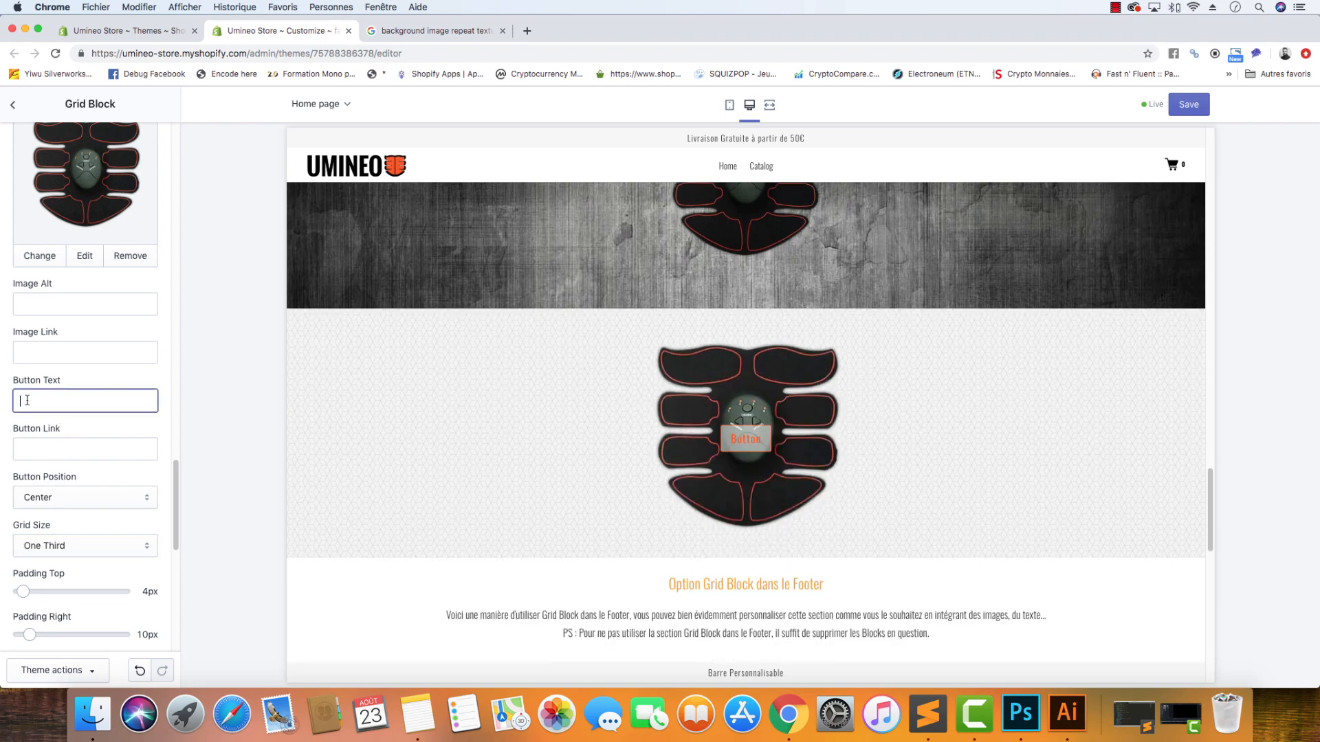
click(375, 442)
scroll(20, 530, down, 5)
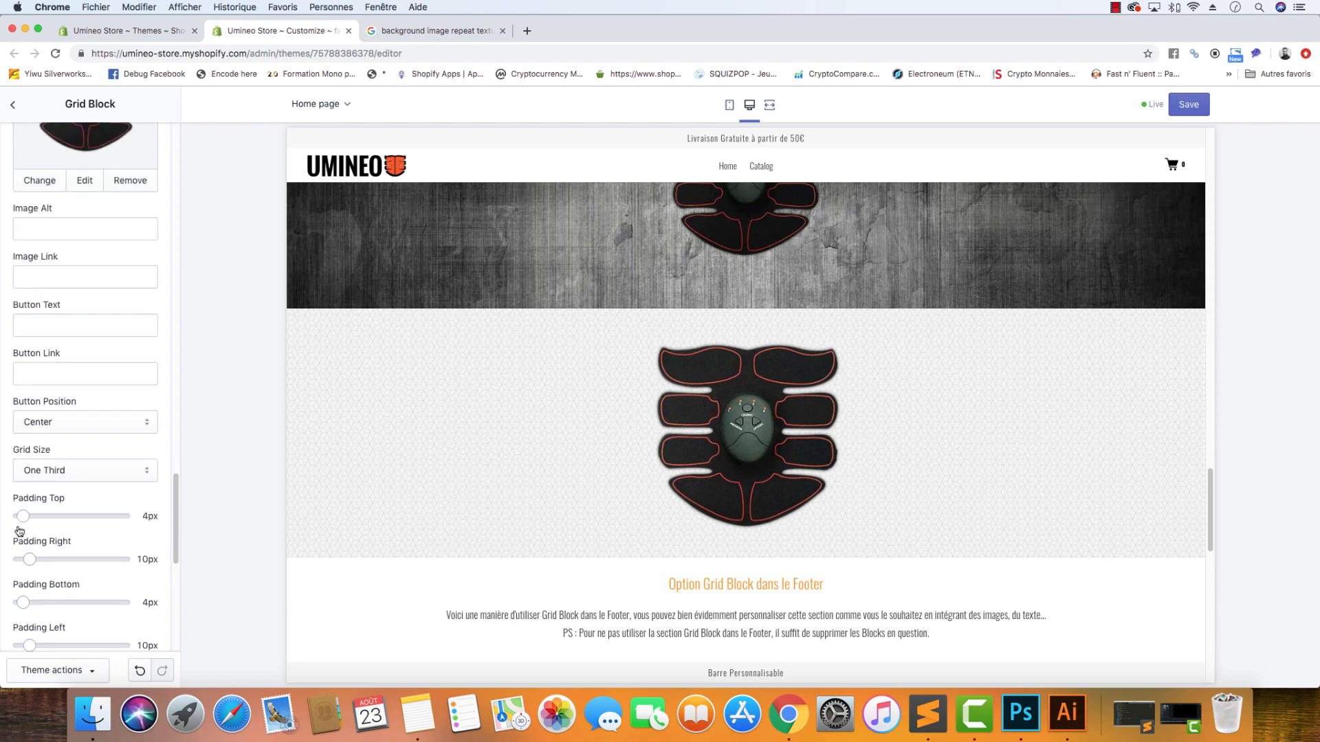
scroll(18, 530, down, 4)
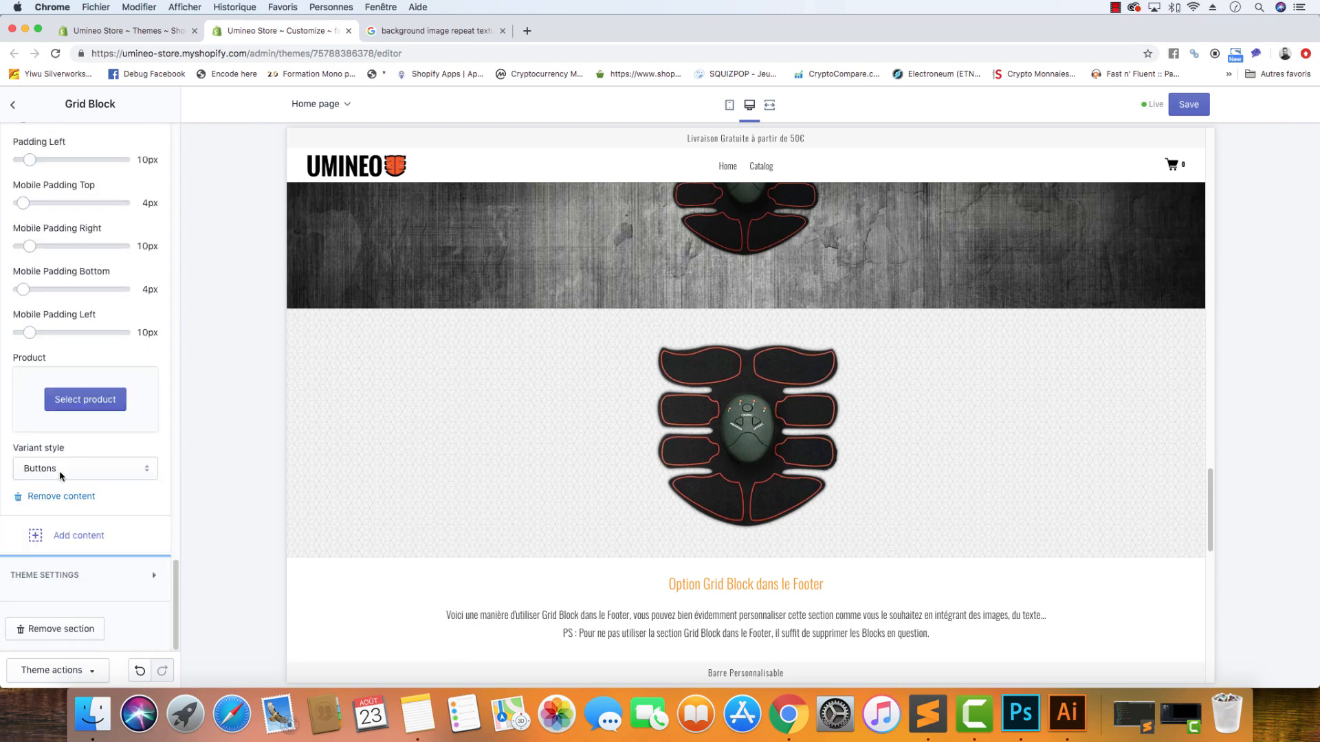
scroll(362, 554, up, 3)
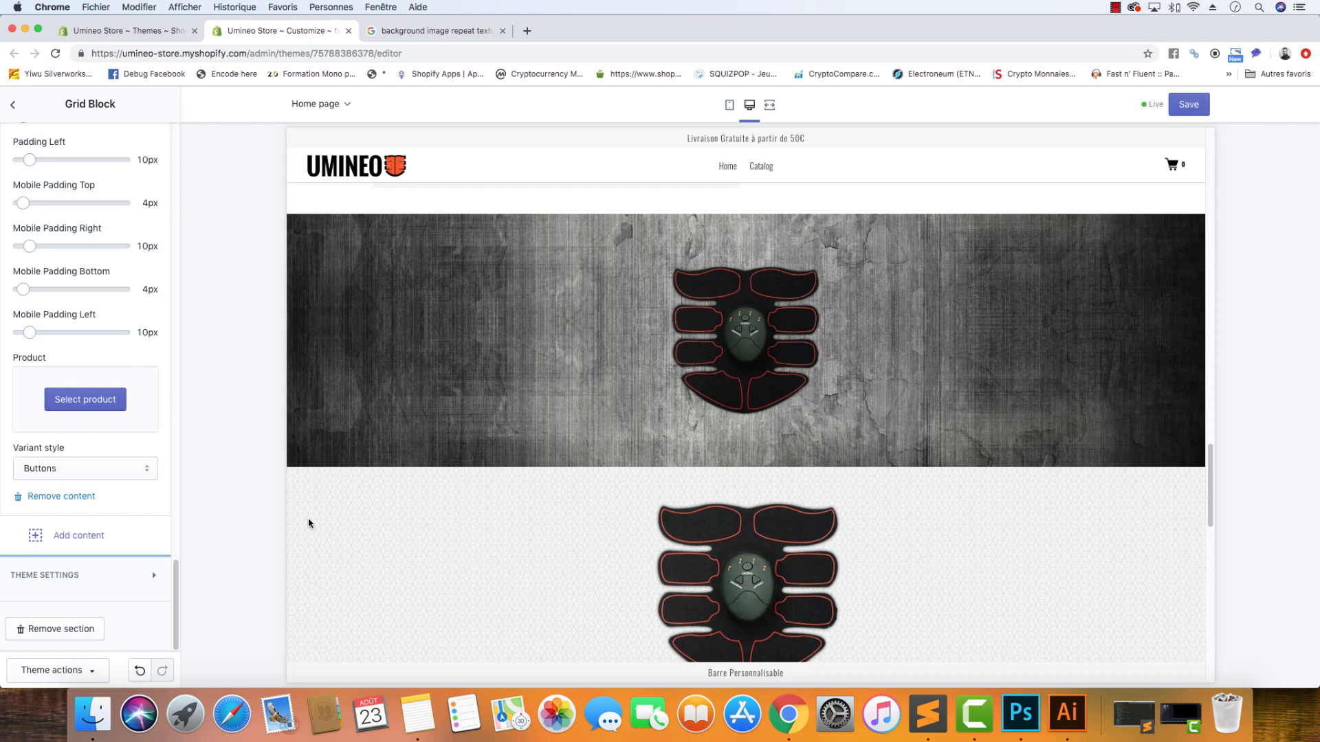
scroll(156, 406, up, 10)
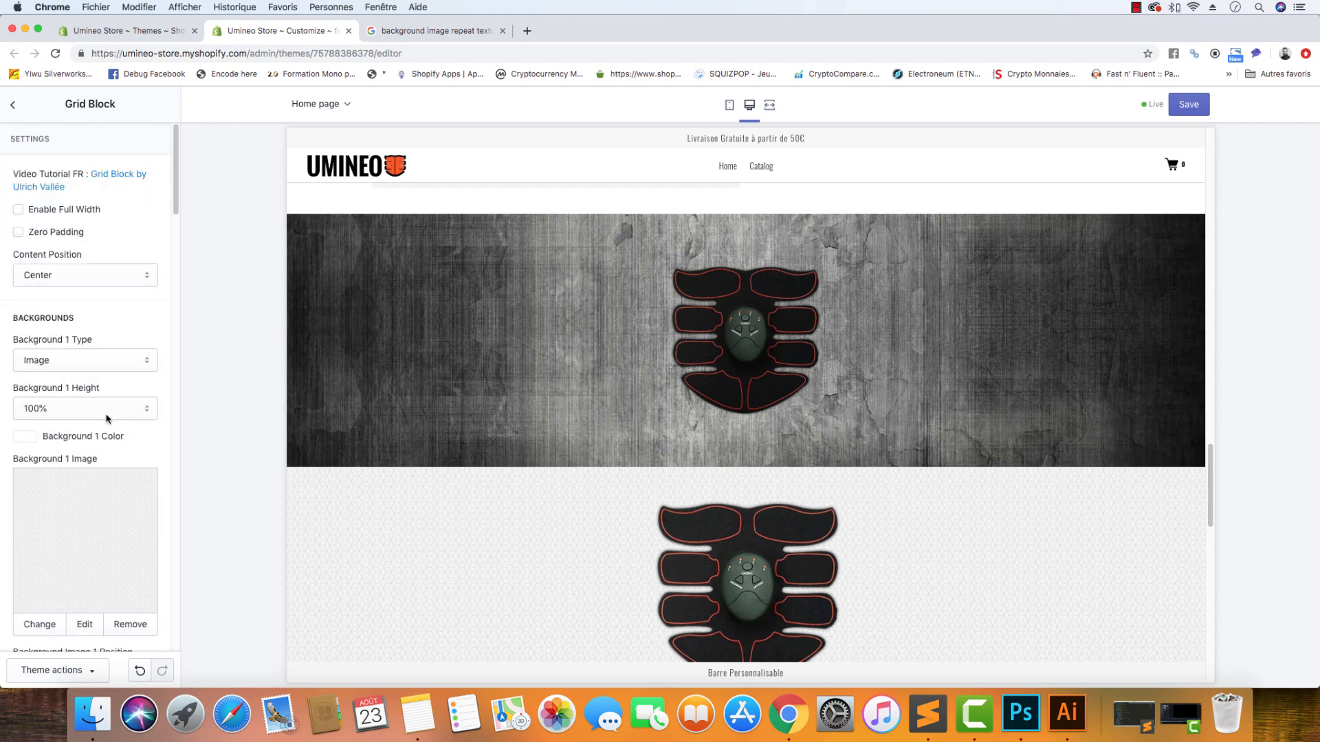
- Set the Grid Block's Background 1 Type to Color instead of the patterned image
click(93, 361)
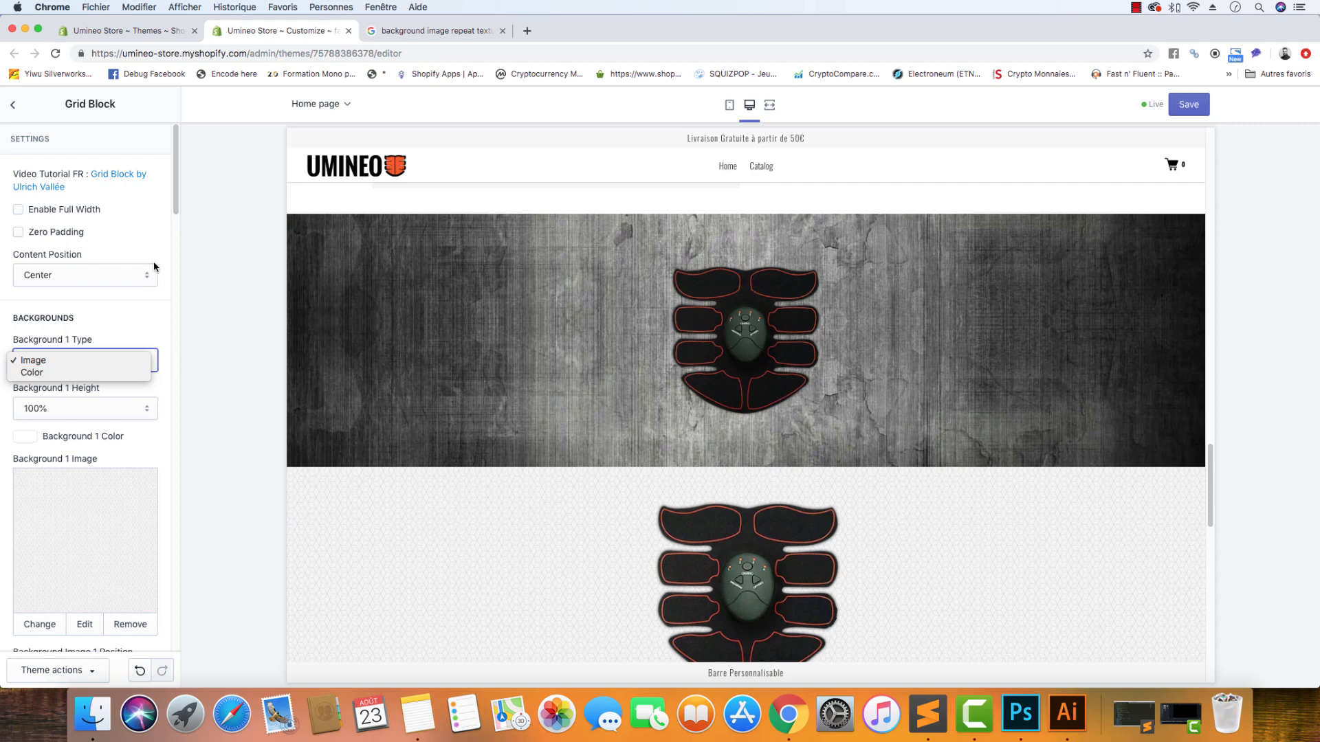
click(148, 321)
click(92, 370)
click(94, 373)
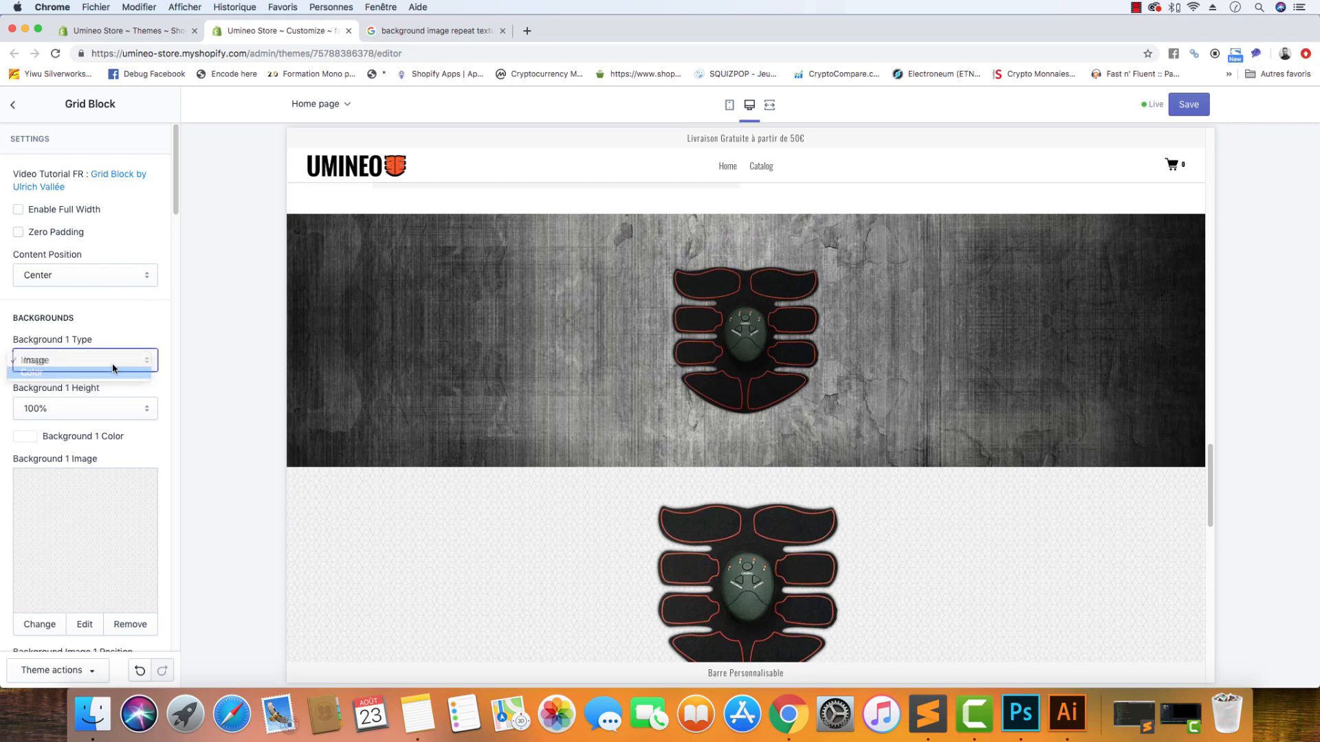
- Set the Grid Block's Background 1 Height to None
click(107, 413)
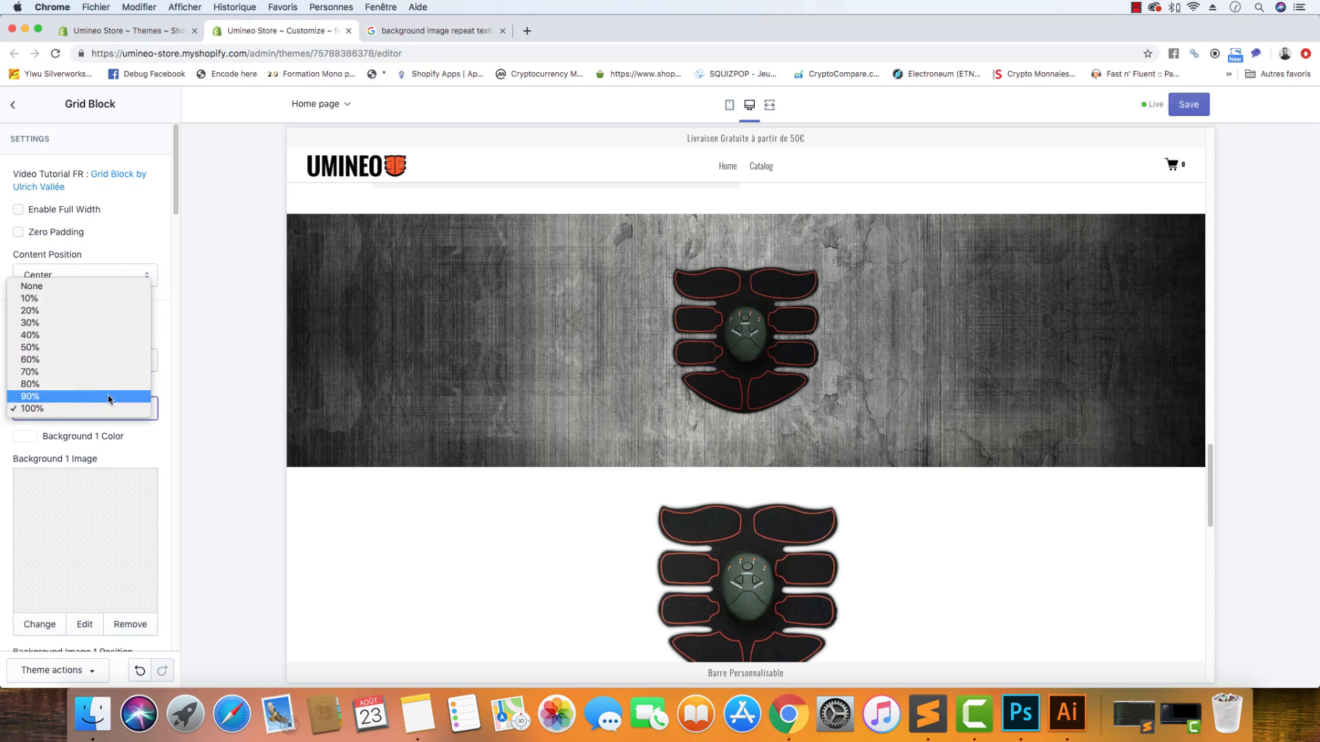
click(164, 383)
click(100, 410)
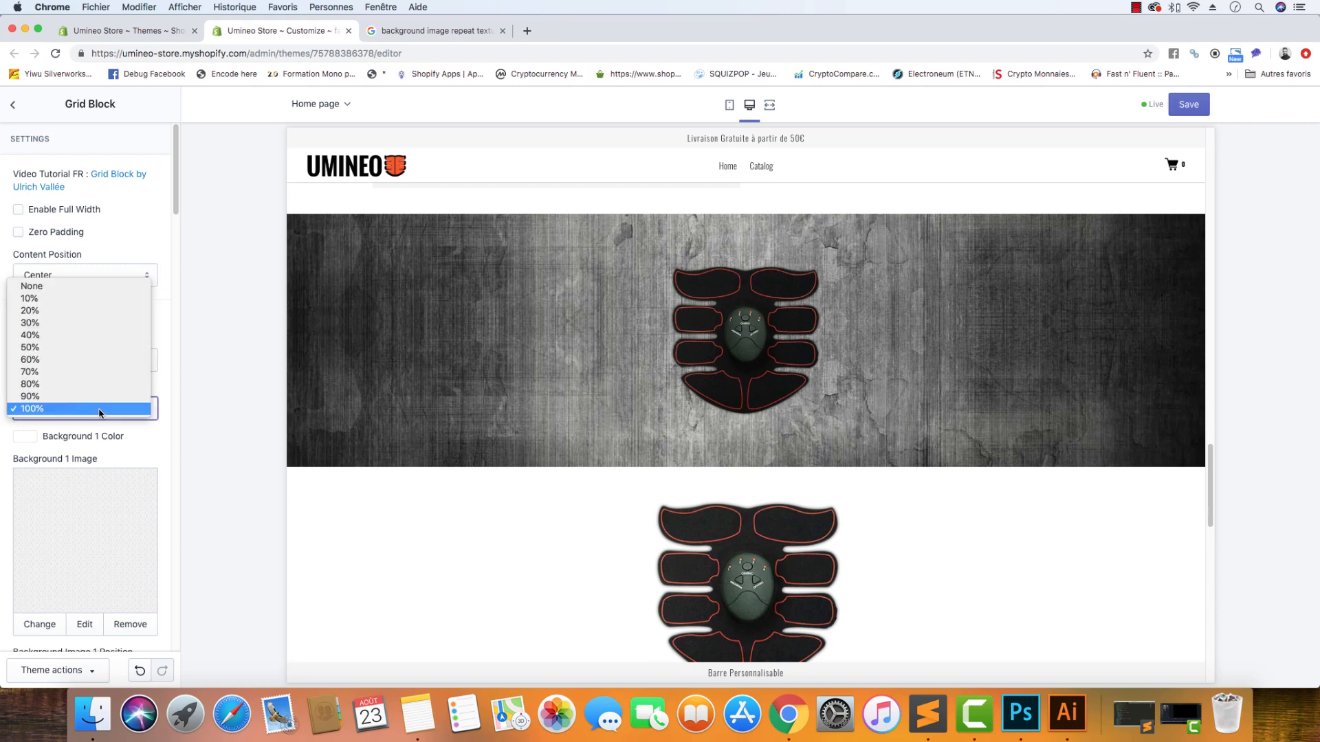
click(104, 286)
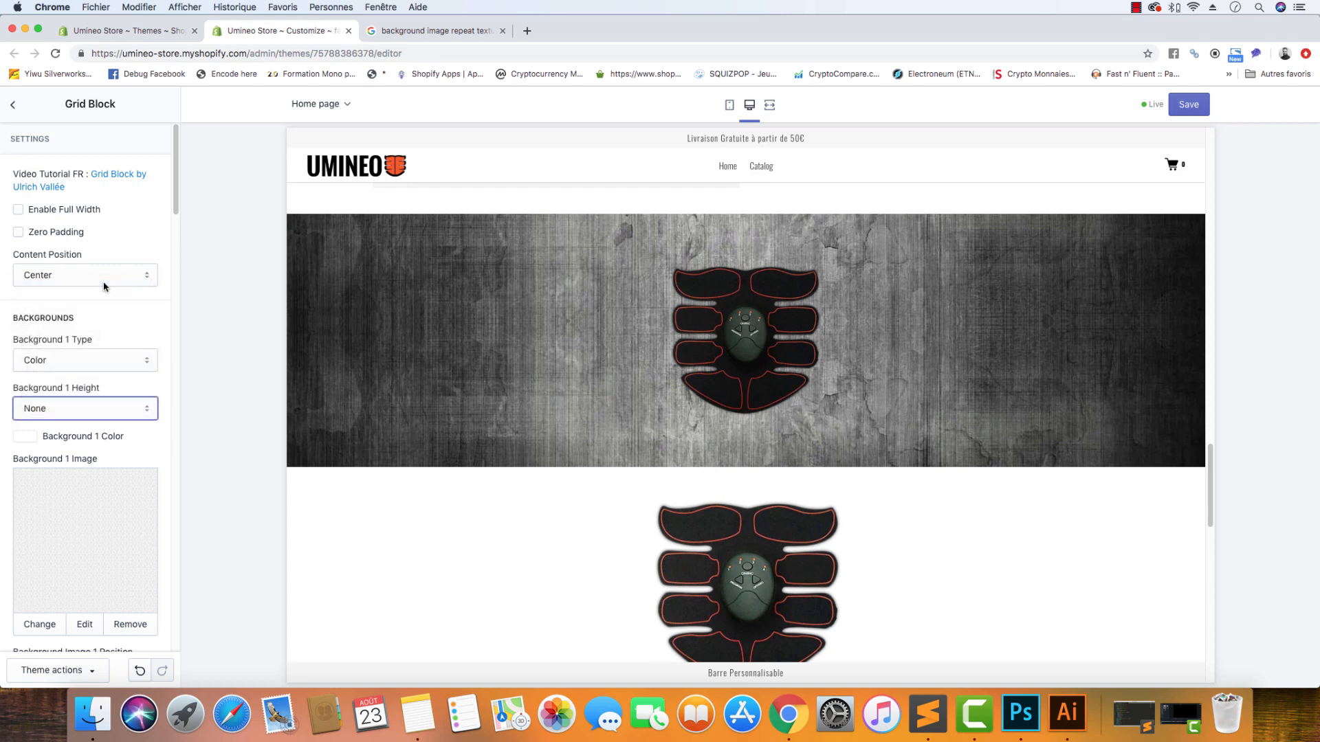
- Set the Grid Block's Background 1 Color to bright red
click(23, 440)
drag(89, 482, 163, 434)
click(163, 432)
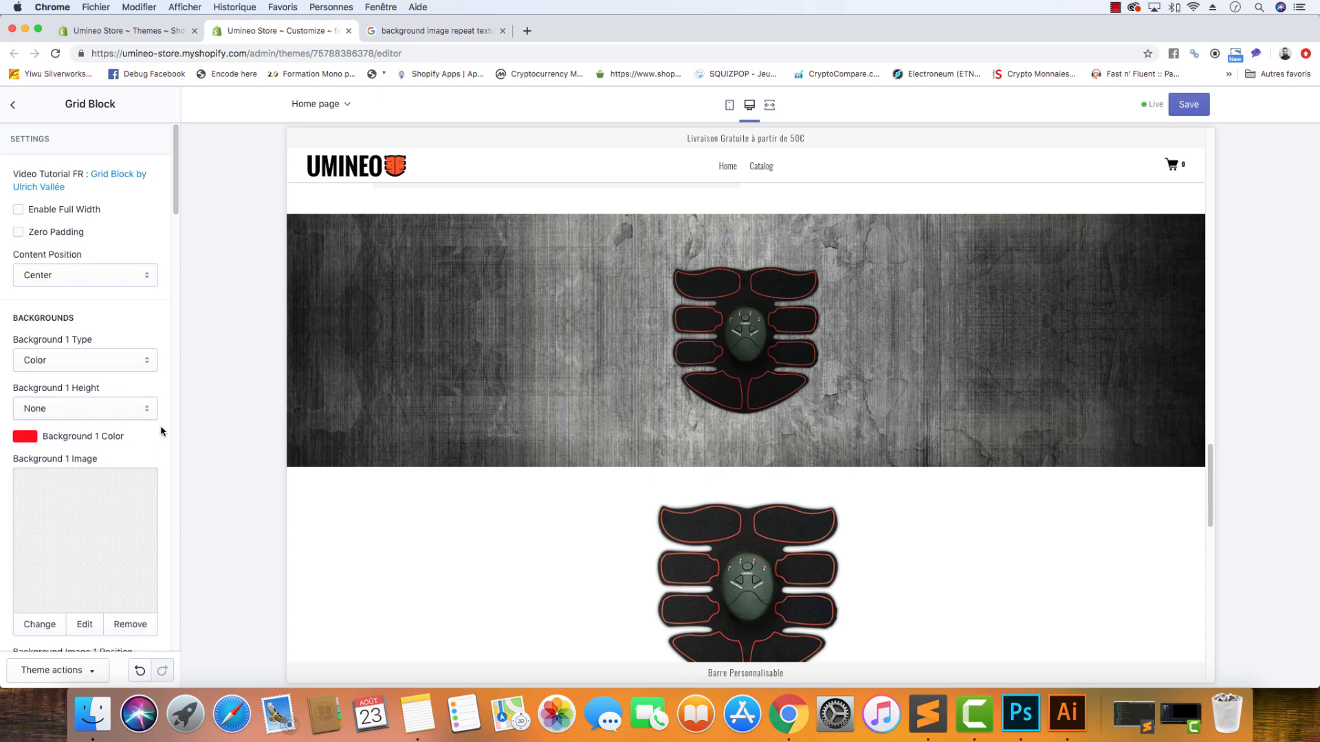
- Try the red background at 100% height and settle on a Background 1 Height of 50%
click(103, 409)
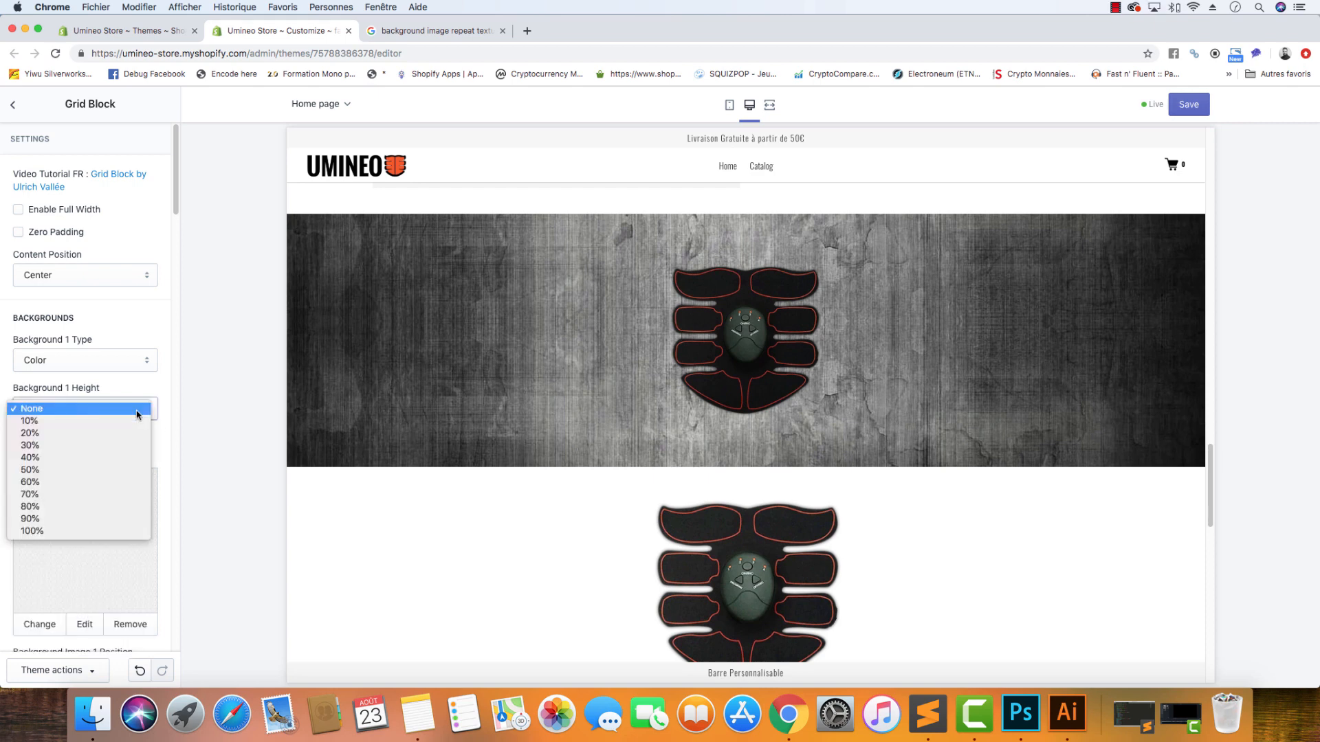
click(124, 531)
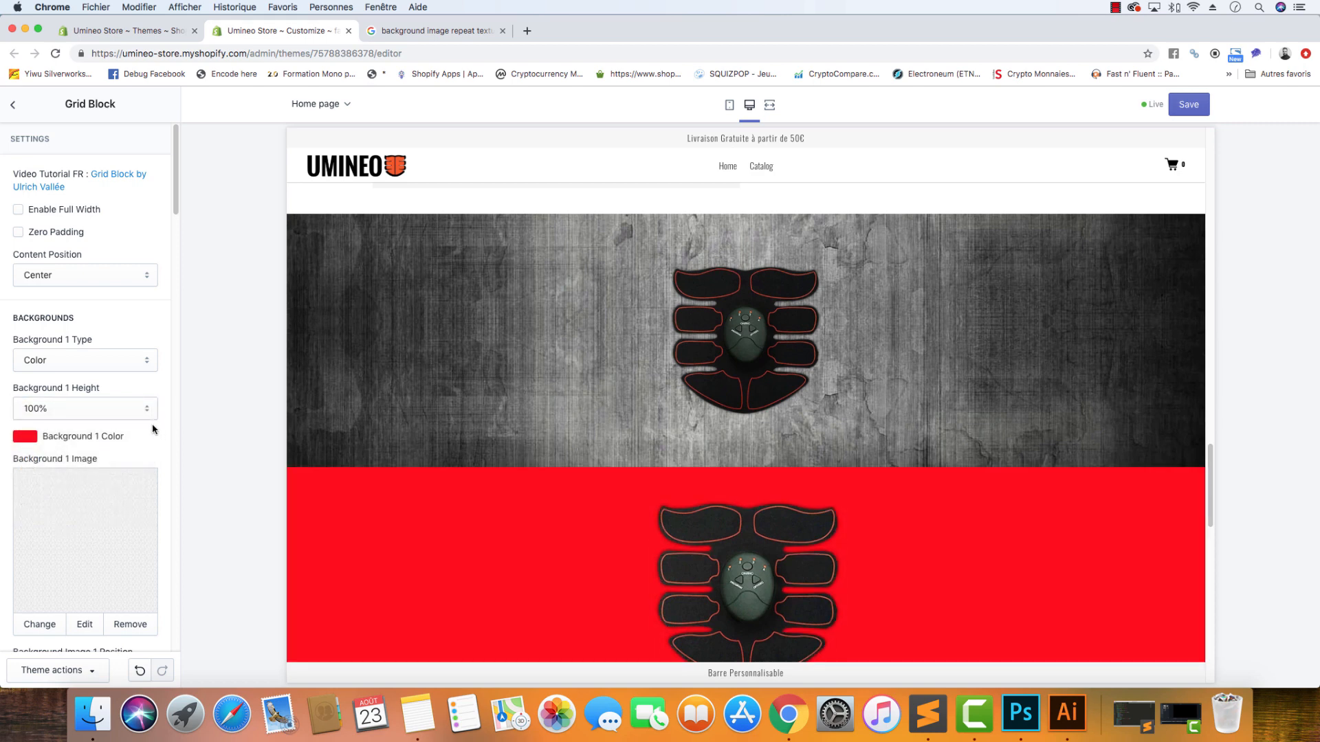
click(116, 413)
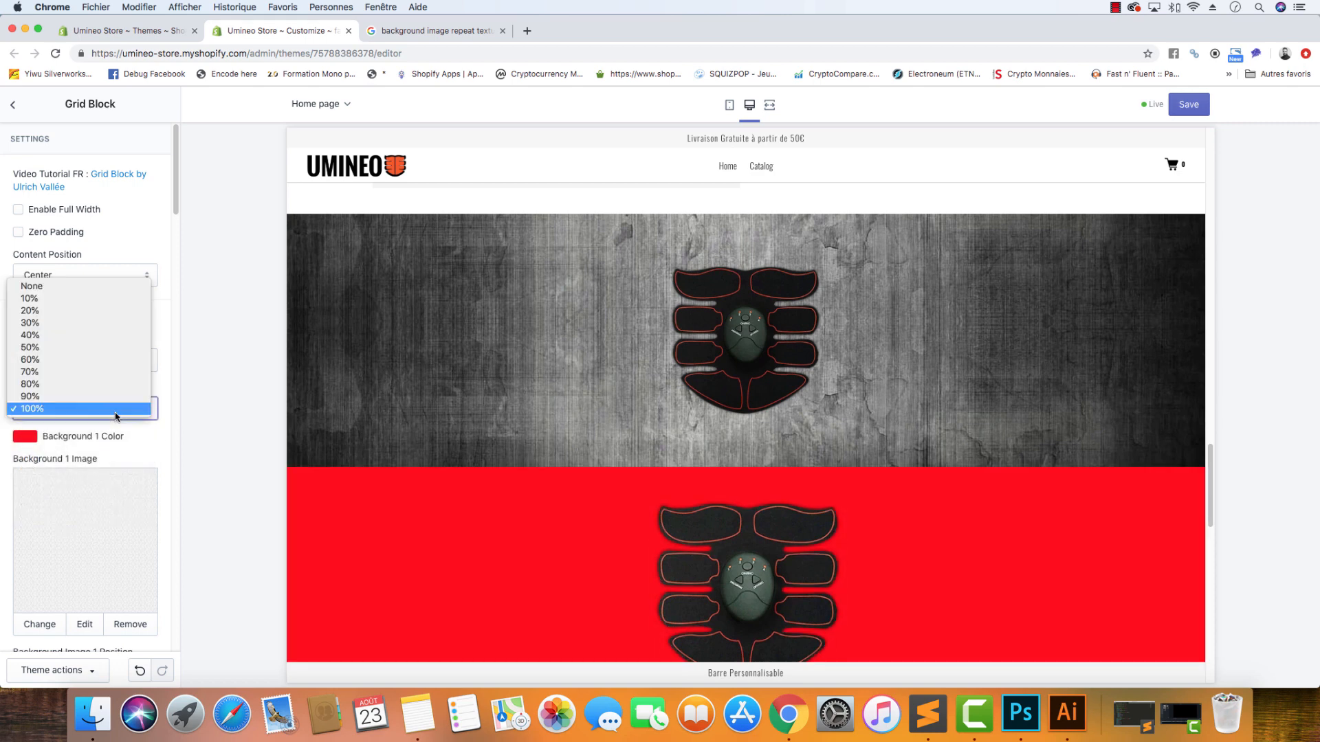
click(82, 347)
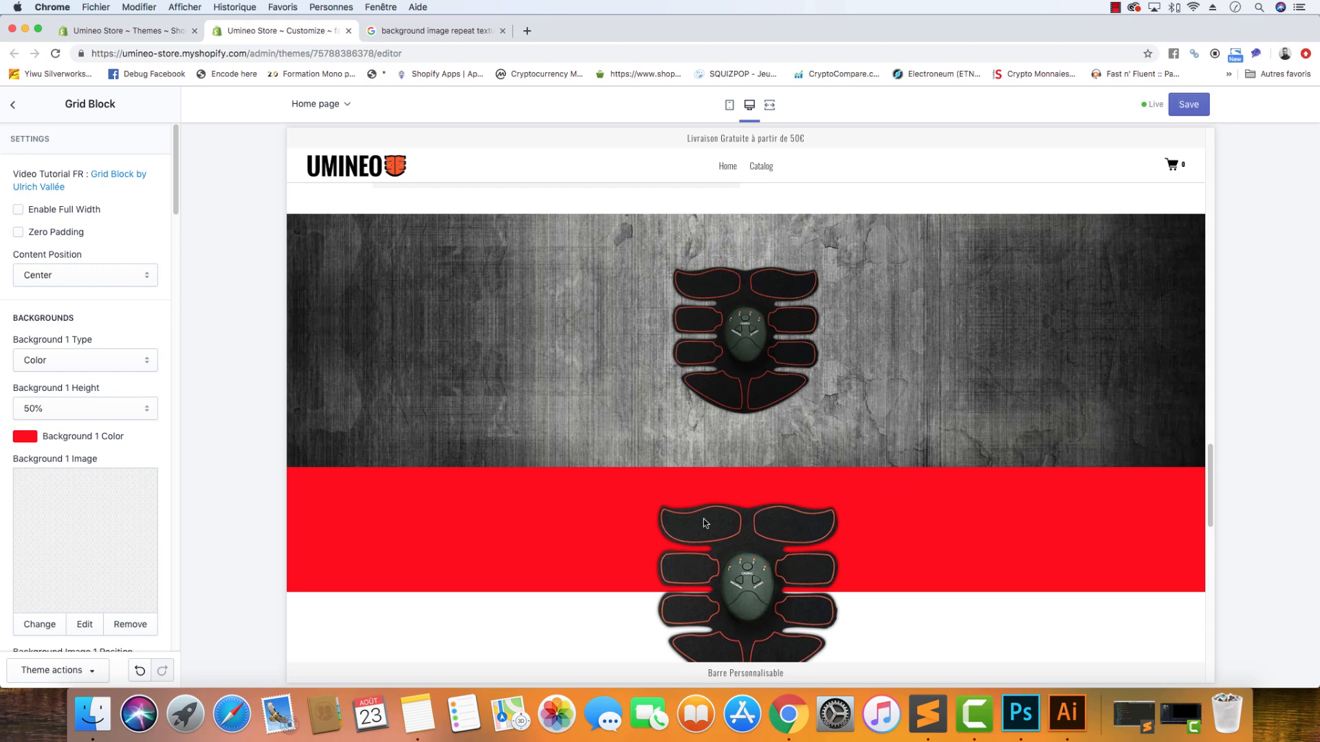
scroll(703, 522, down, 2)
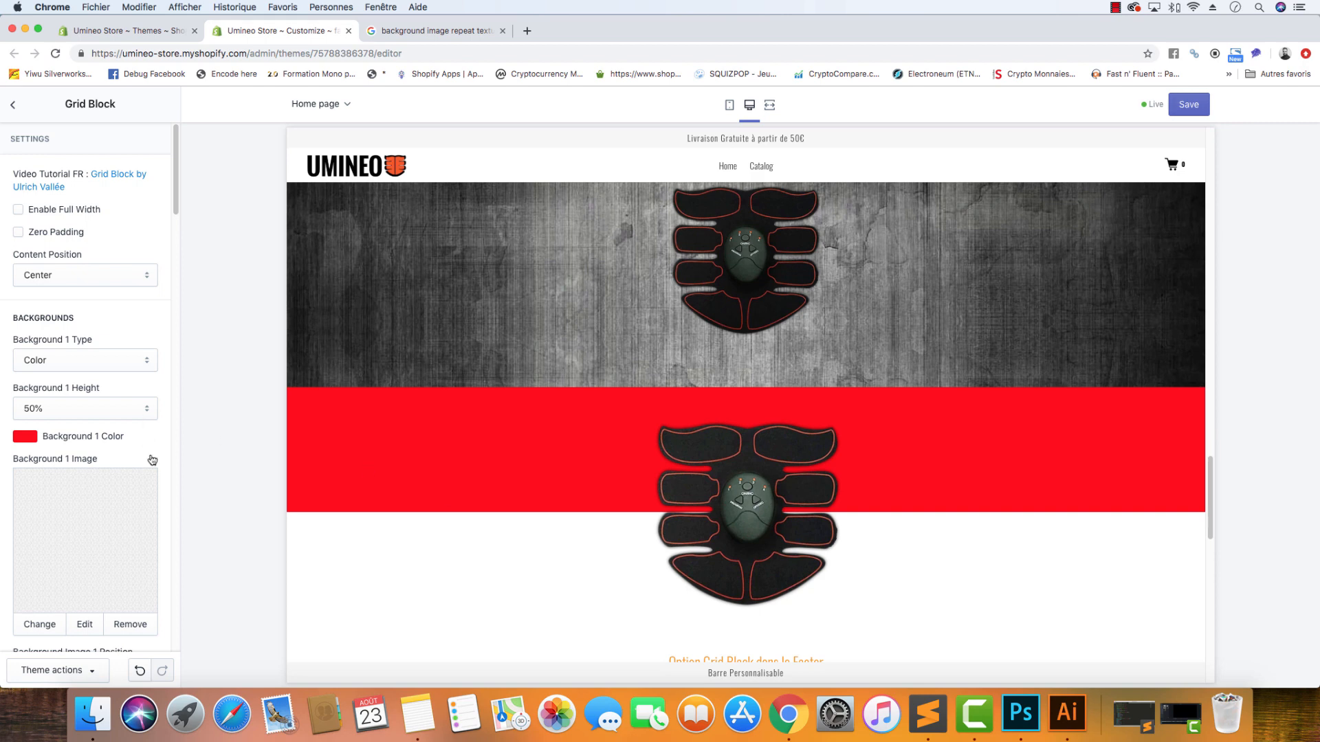
- Keep Background 2 Type as Color and set Background 2 Height to 50%
scroll(152, 457, down, 5)
click(132, 486)
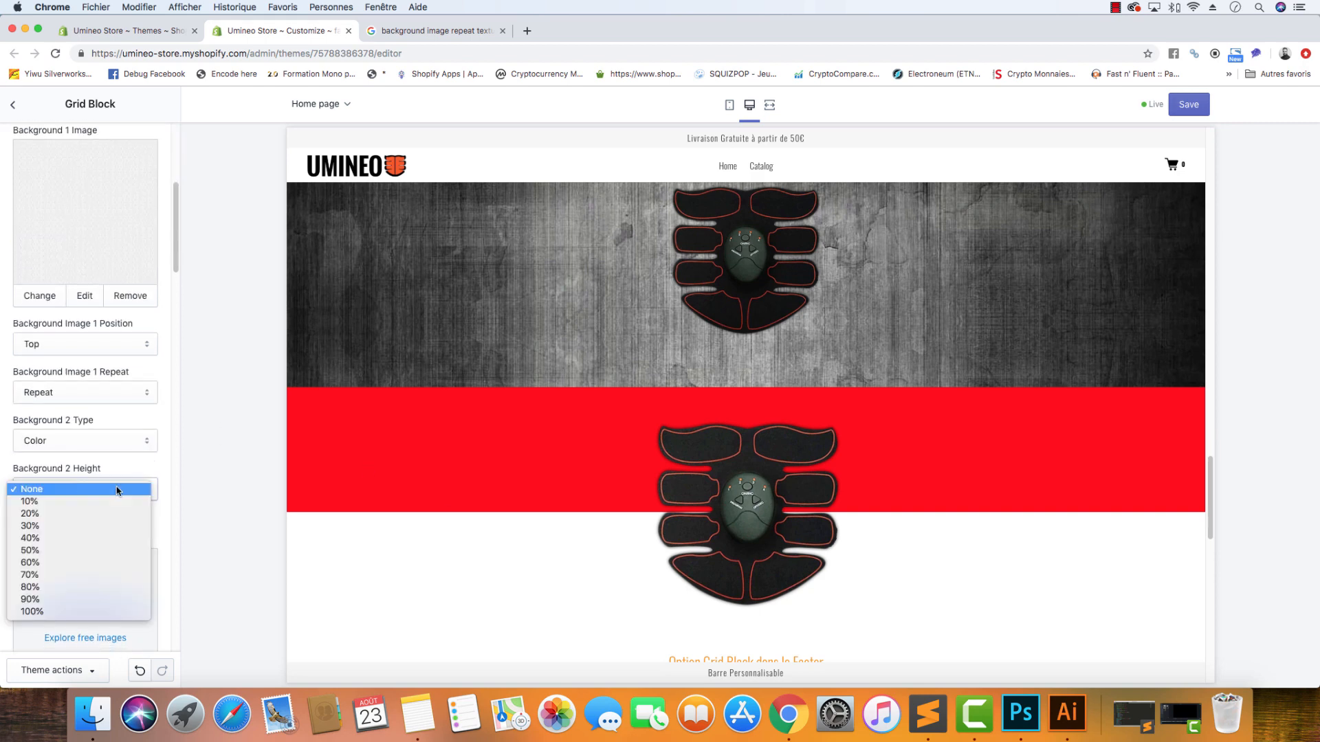
click(152, 471)
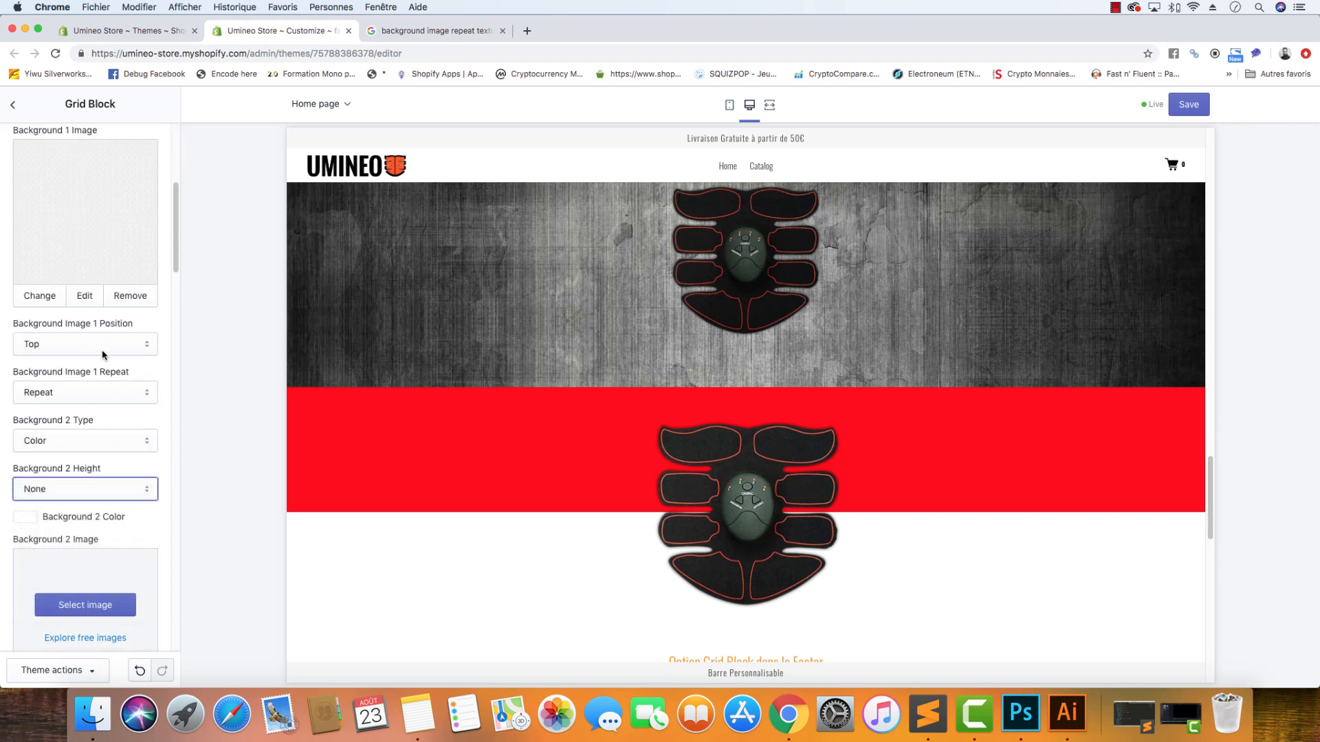
scroll(105, 358, up, 2)
scroll(113, 355, down, 3)
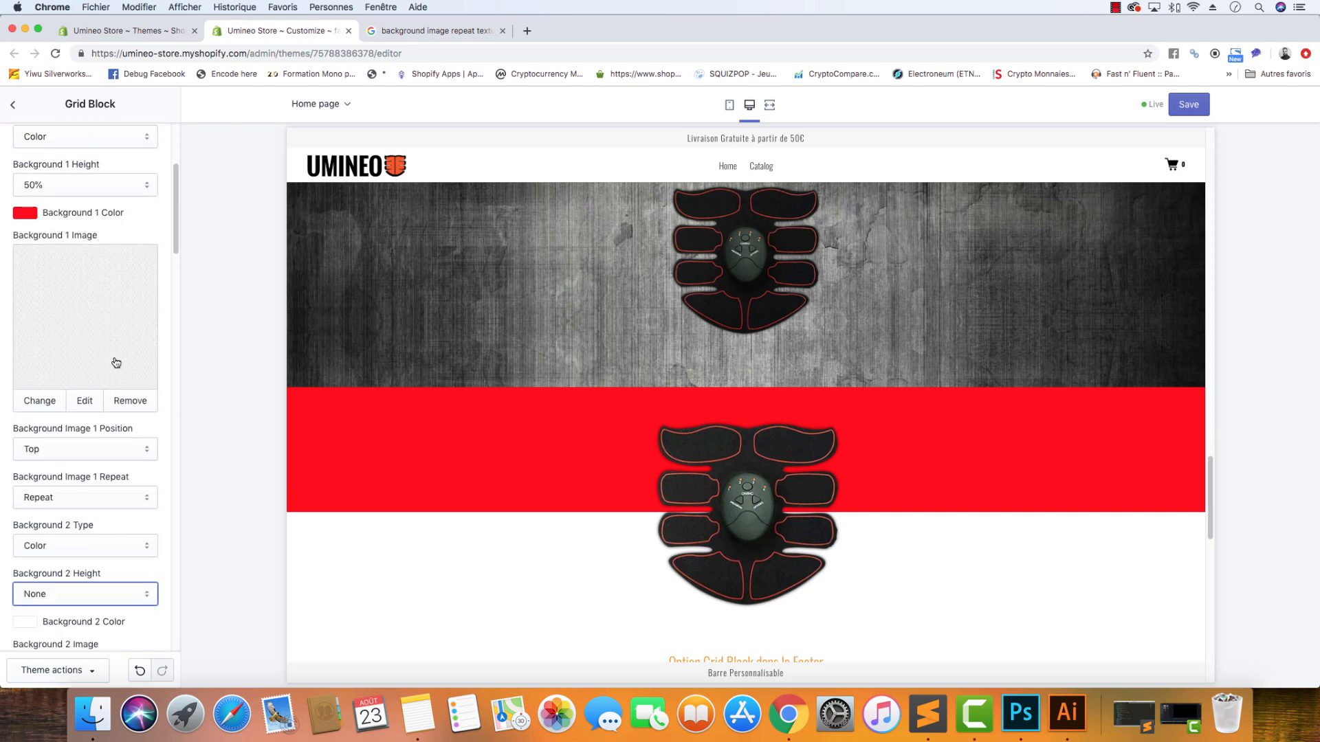
click(87, 463)
click(87, 463)
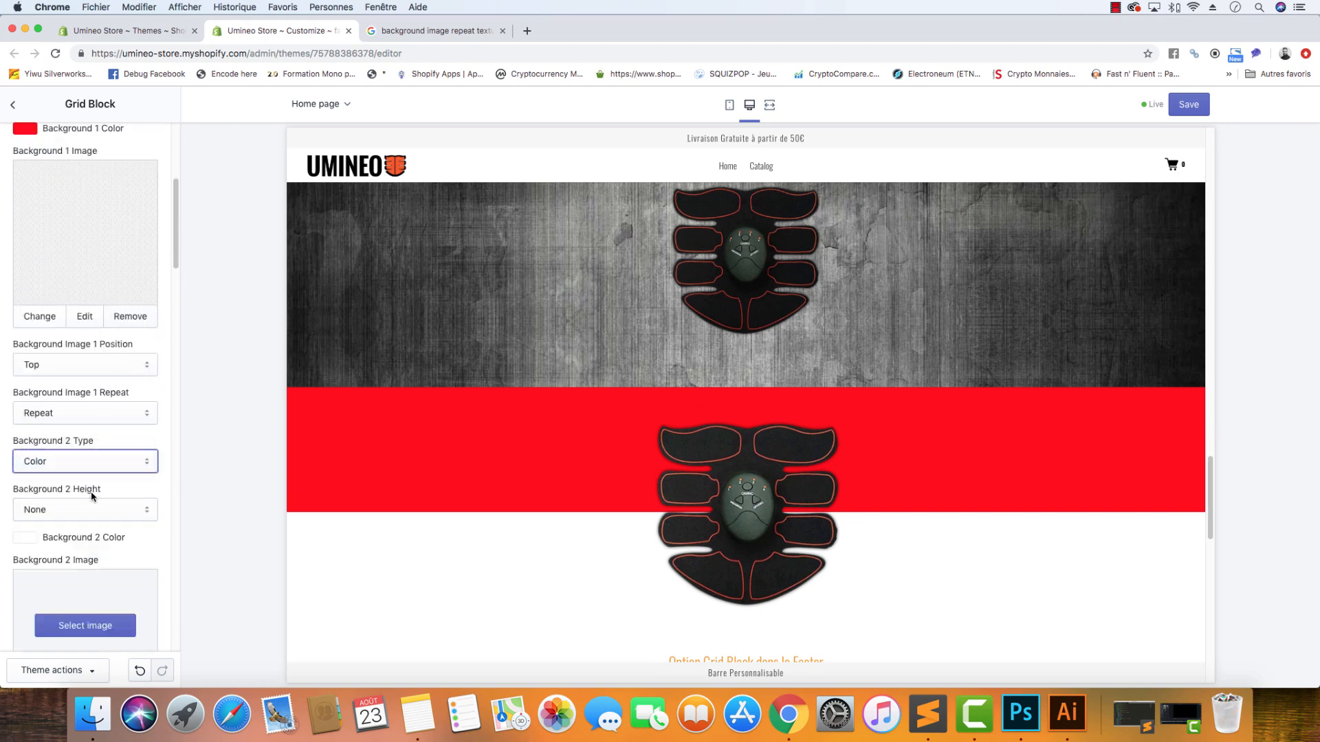
click(97, 510)
click(97, 571)
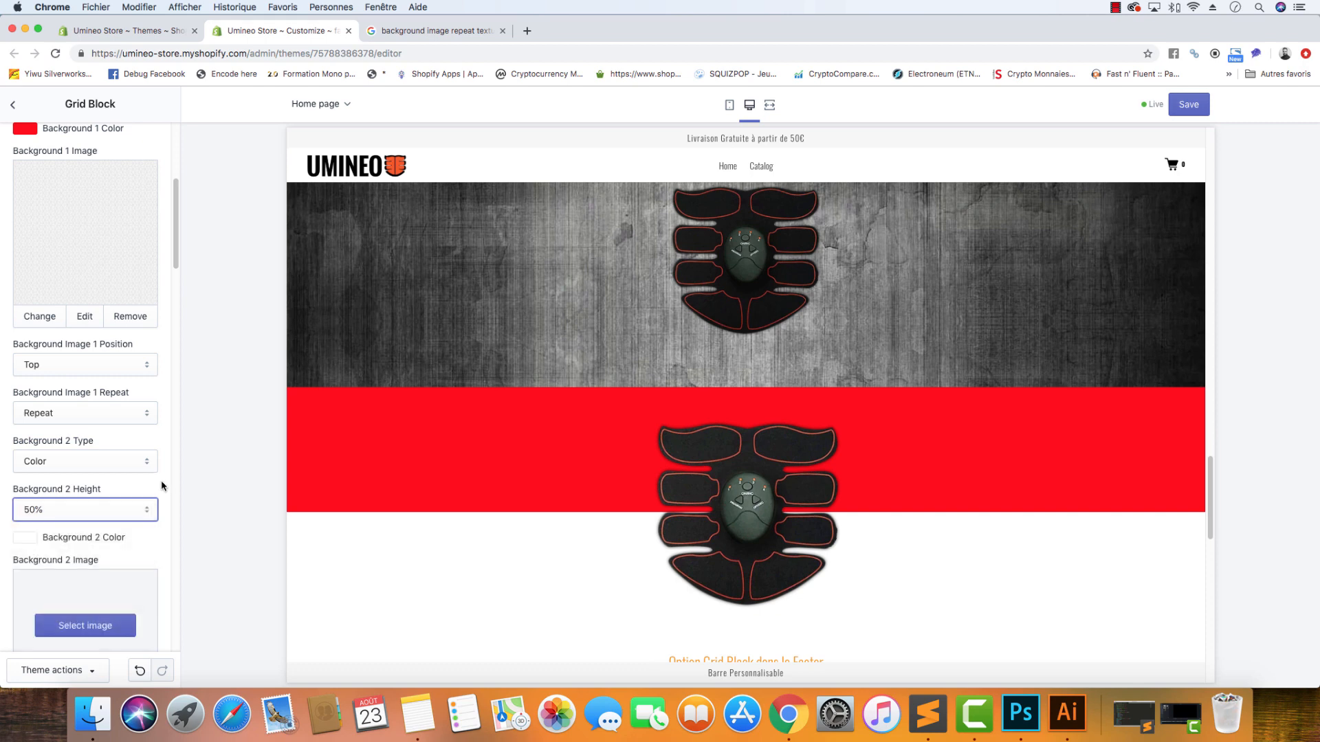
- Set the Grid Block's Background 2 Color to black
click(31, 543)
scroll(69, 482, down, 6)
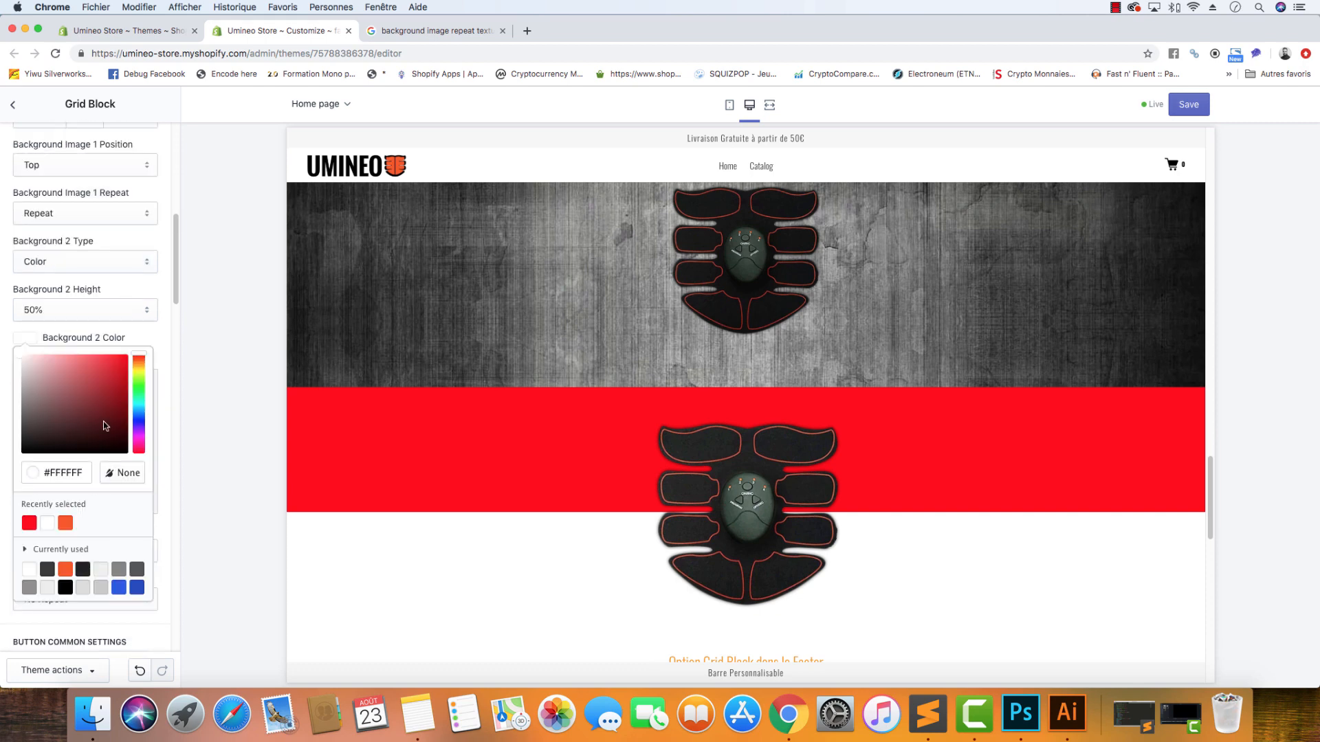
drag(103, 422, 128, 454)
click(170, 327)
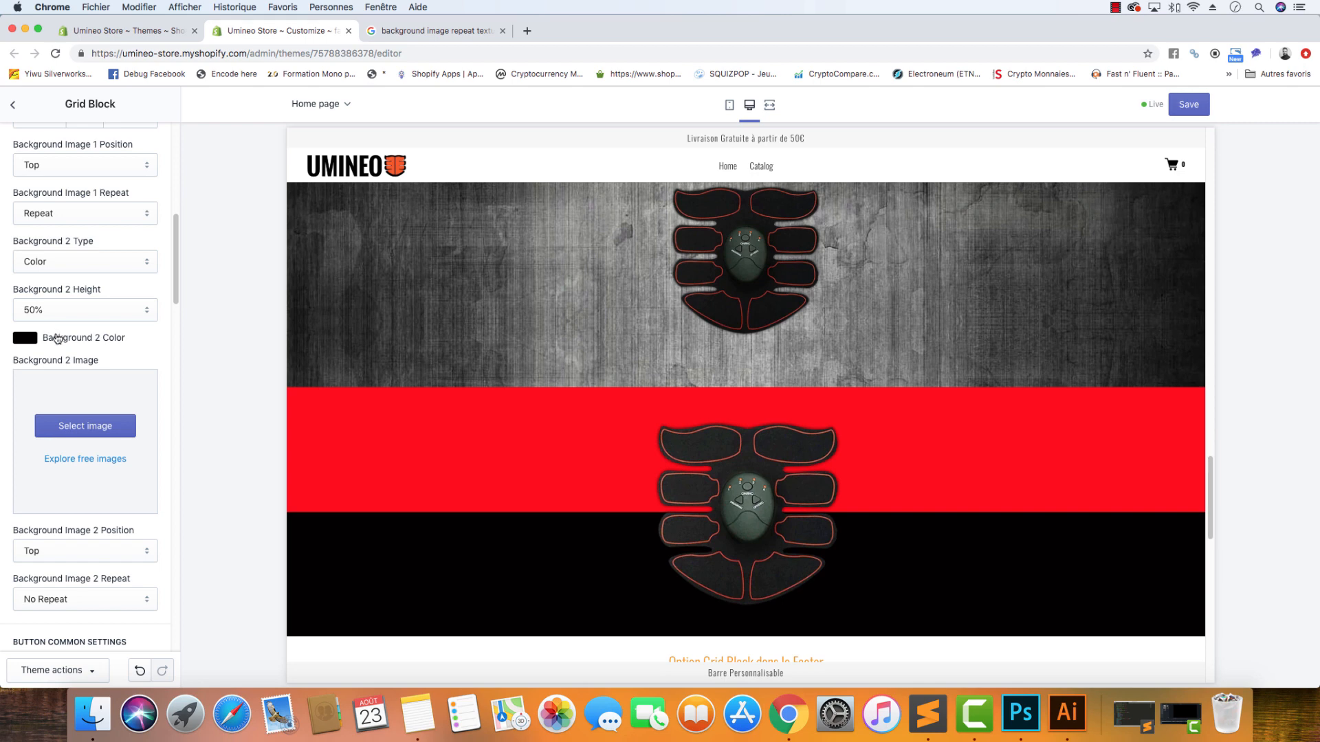
- Set Background 2 Type to Image and choose the dark grey textured picture from the library as Background 2 Image
click(94, 271)
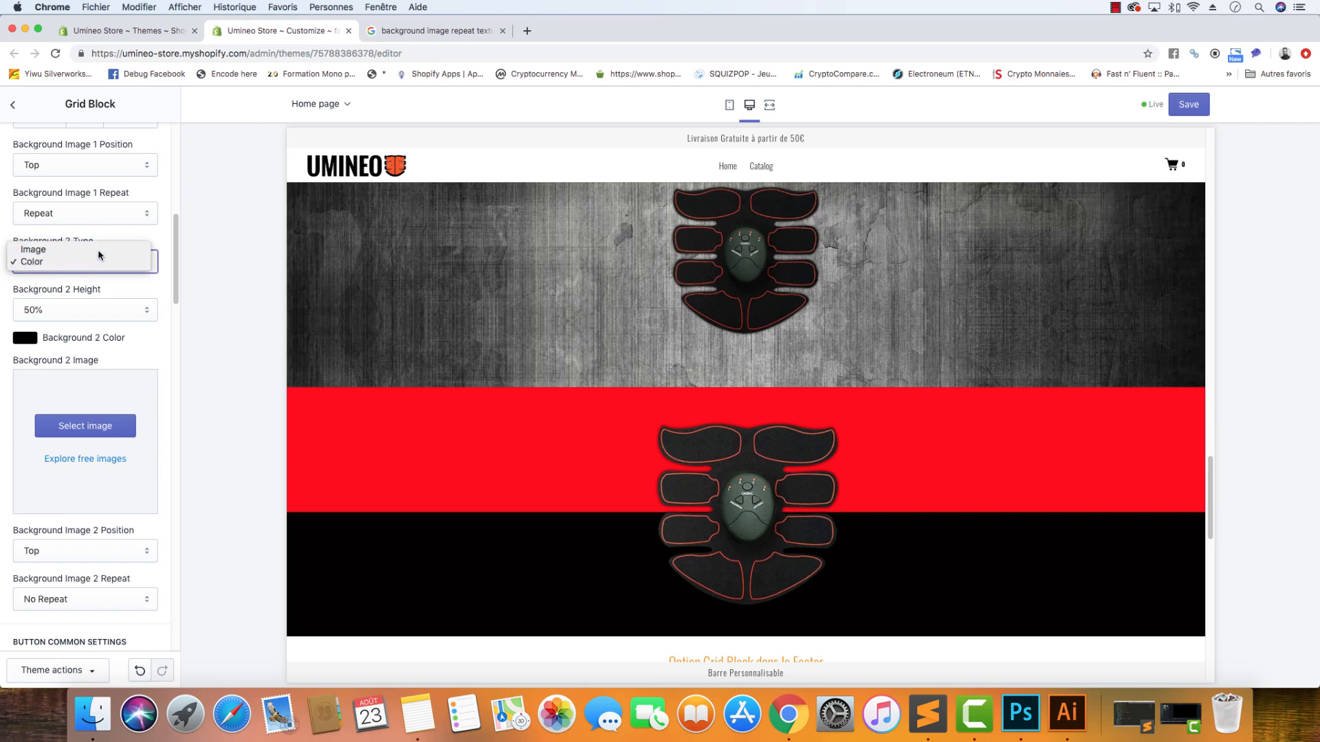
click(33, 249)
click(85, 425)
click(124, 288)
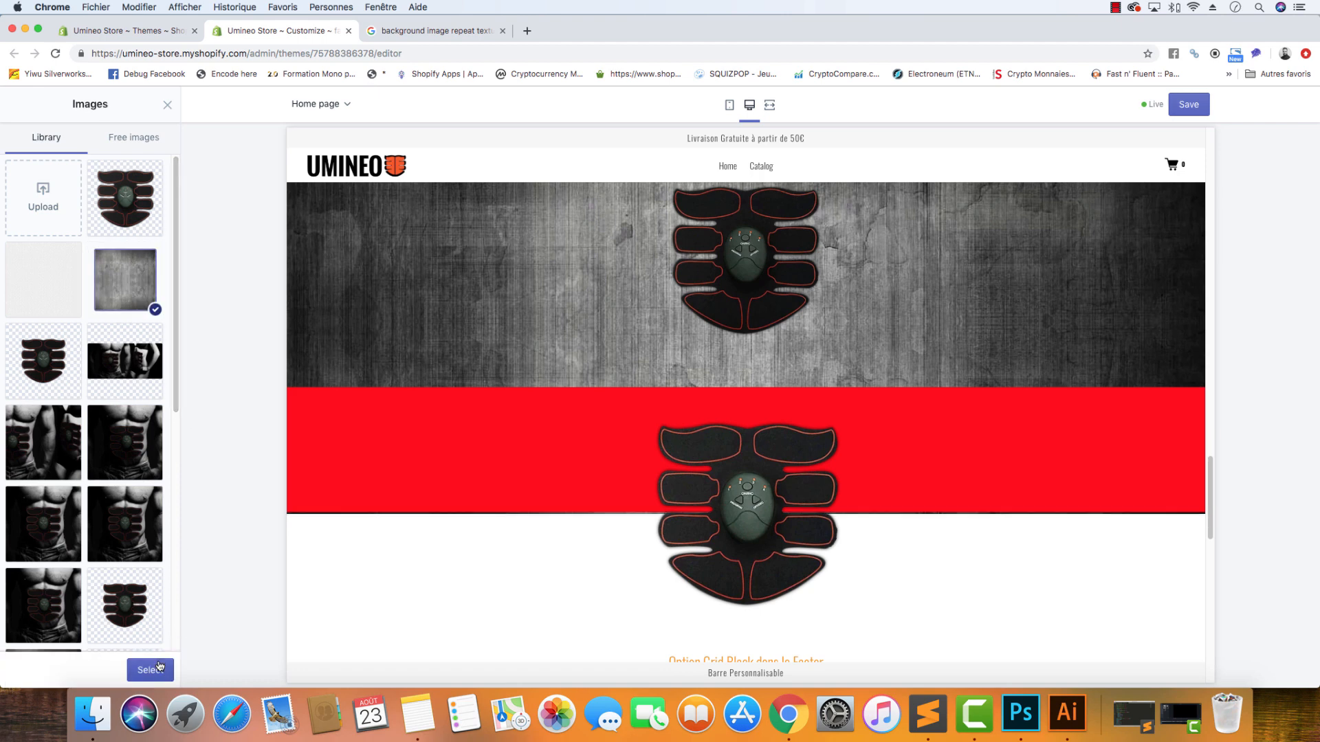
click(155, 667)
- Set Background Image 2 Repeat to Repeat for the grey texture in the block's lower half
scroll(82, 502, down, 2)
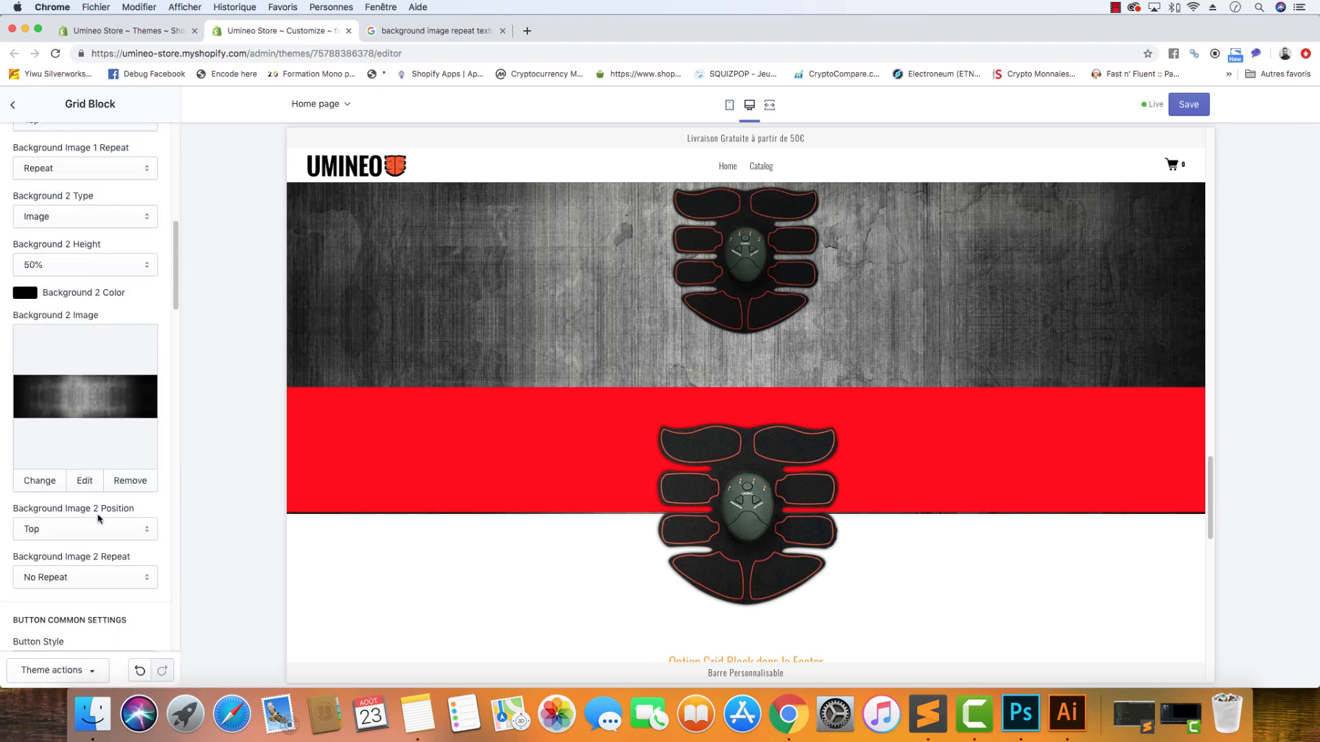
scroll(98, 517, up, 3)
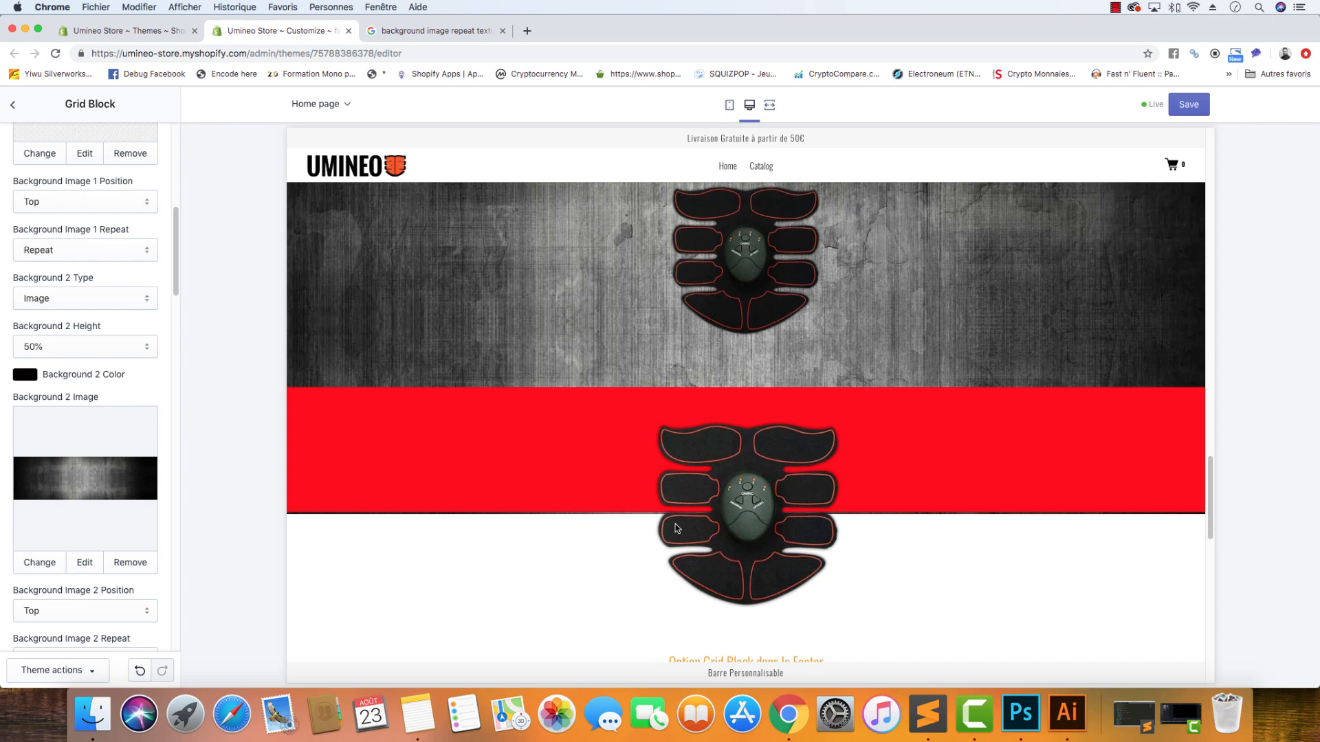
scroll(456, 552, down, 5)
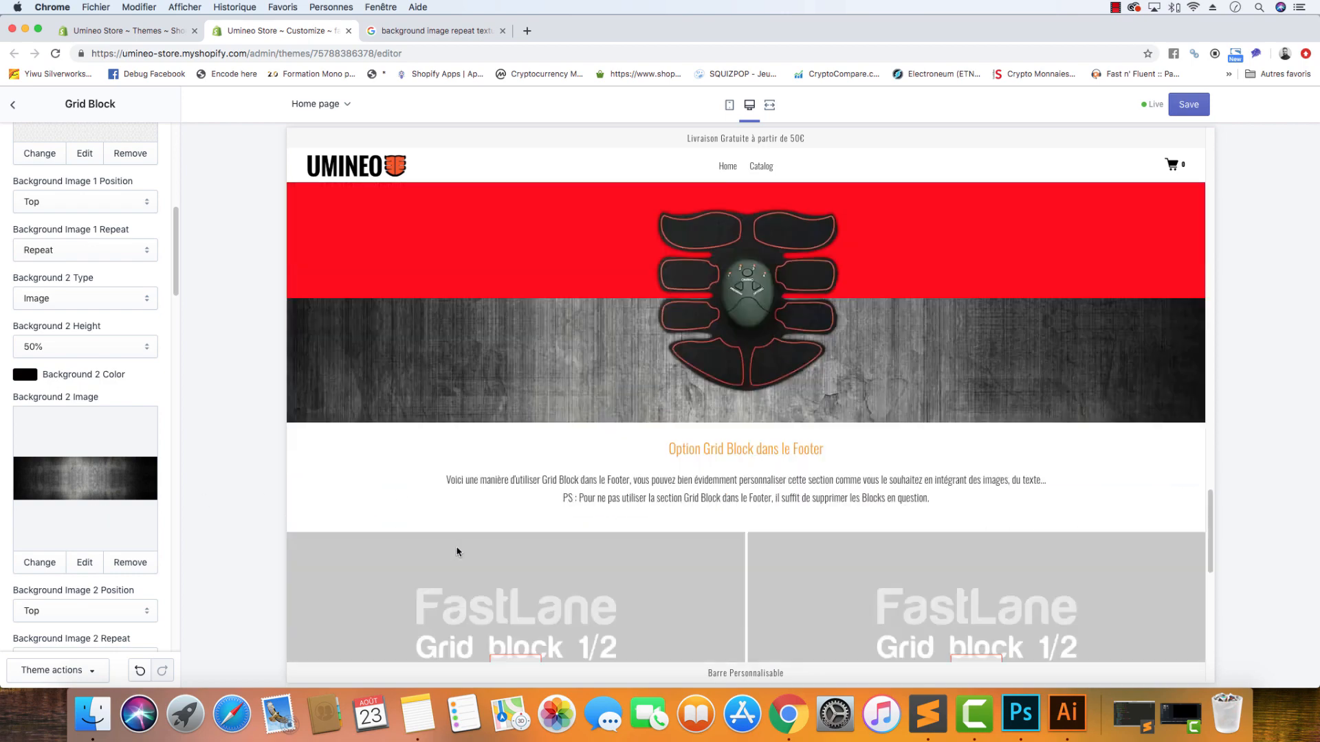
scroll(454, 489, up, 4)
scroll(110, 614, down, 2)
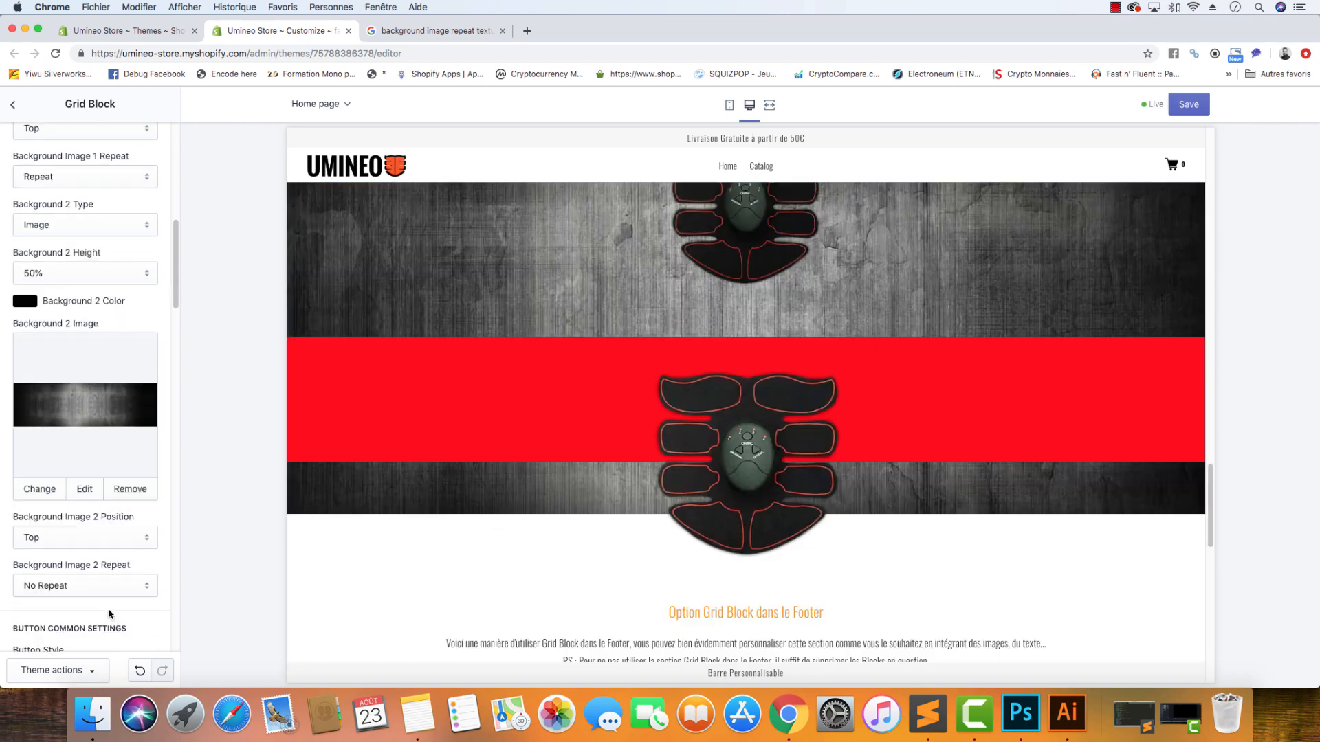
click(99, 596)
click(55, 602)
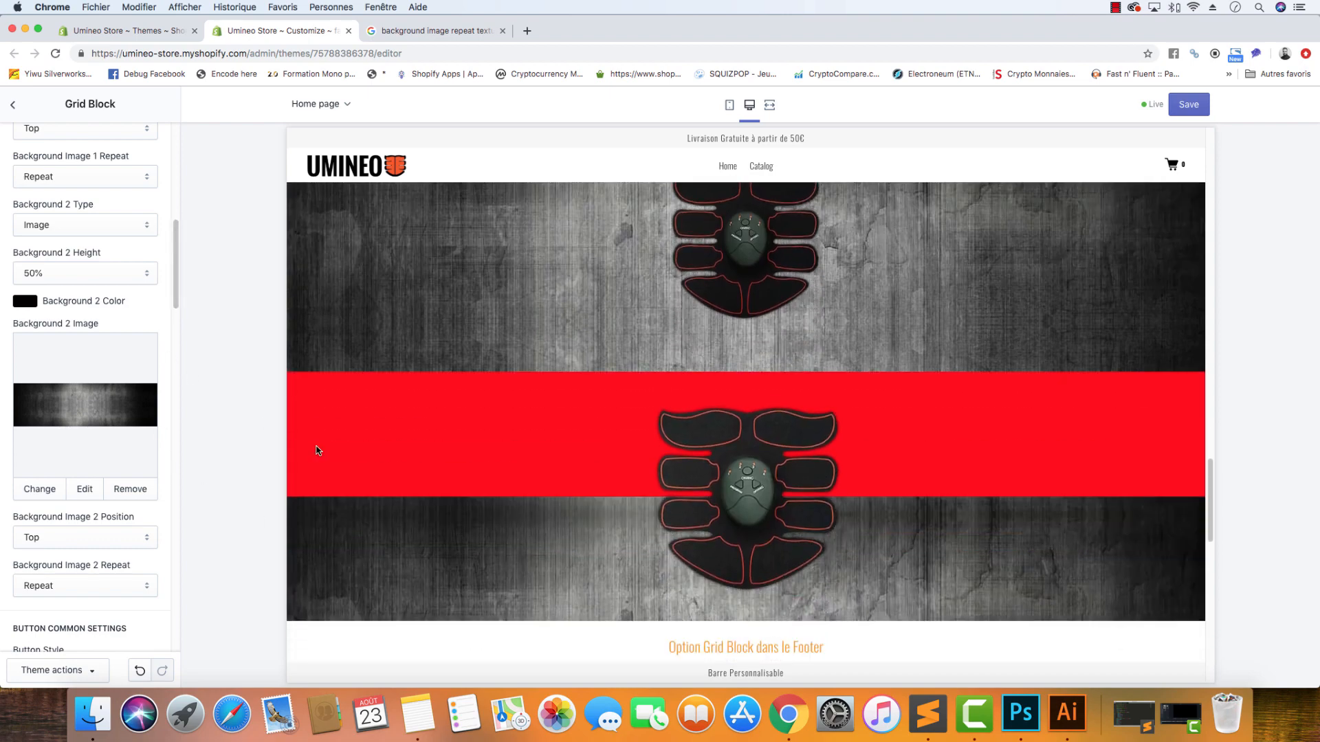
scroll(634, 446, down, 2)
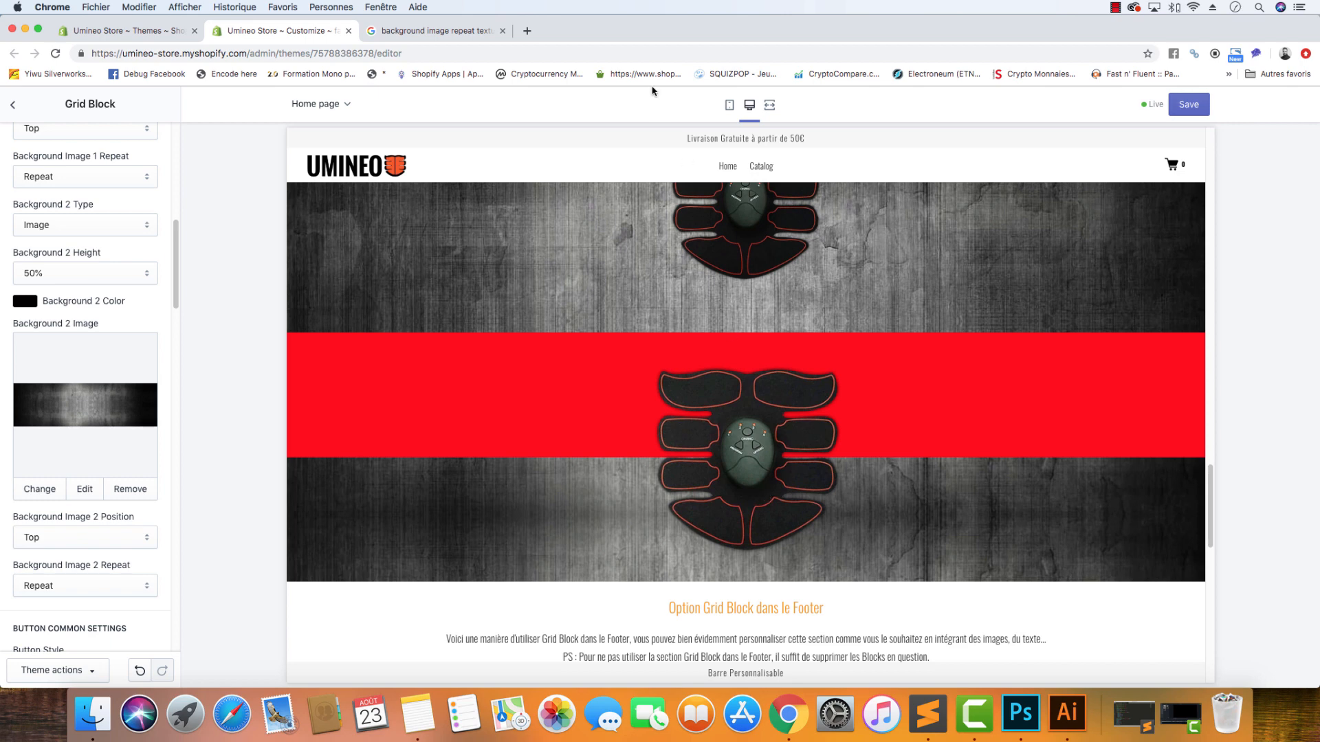
- Preview the two-background Grid Block in the mobile layout and return to the same block in the desktop layout
click(730, 105)
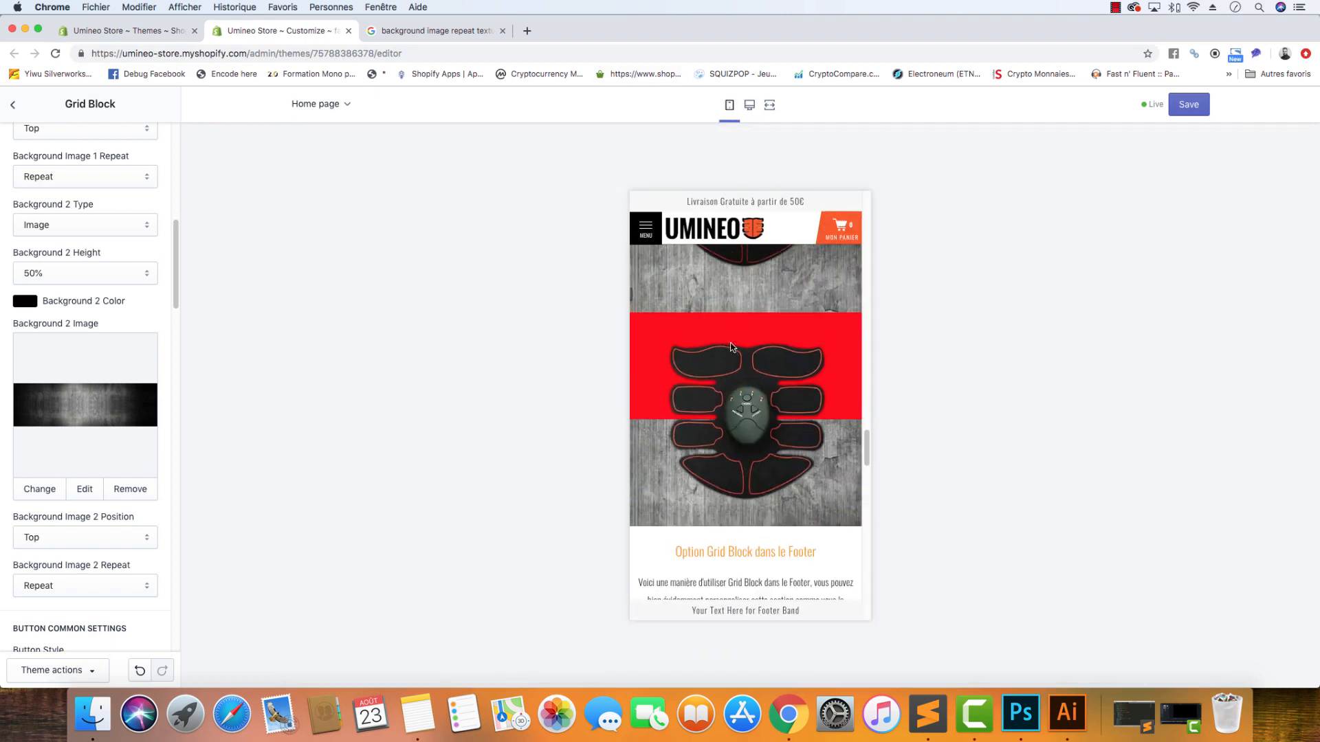
click(749, 105)
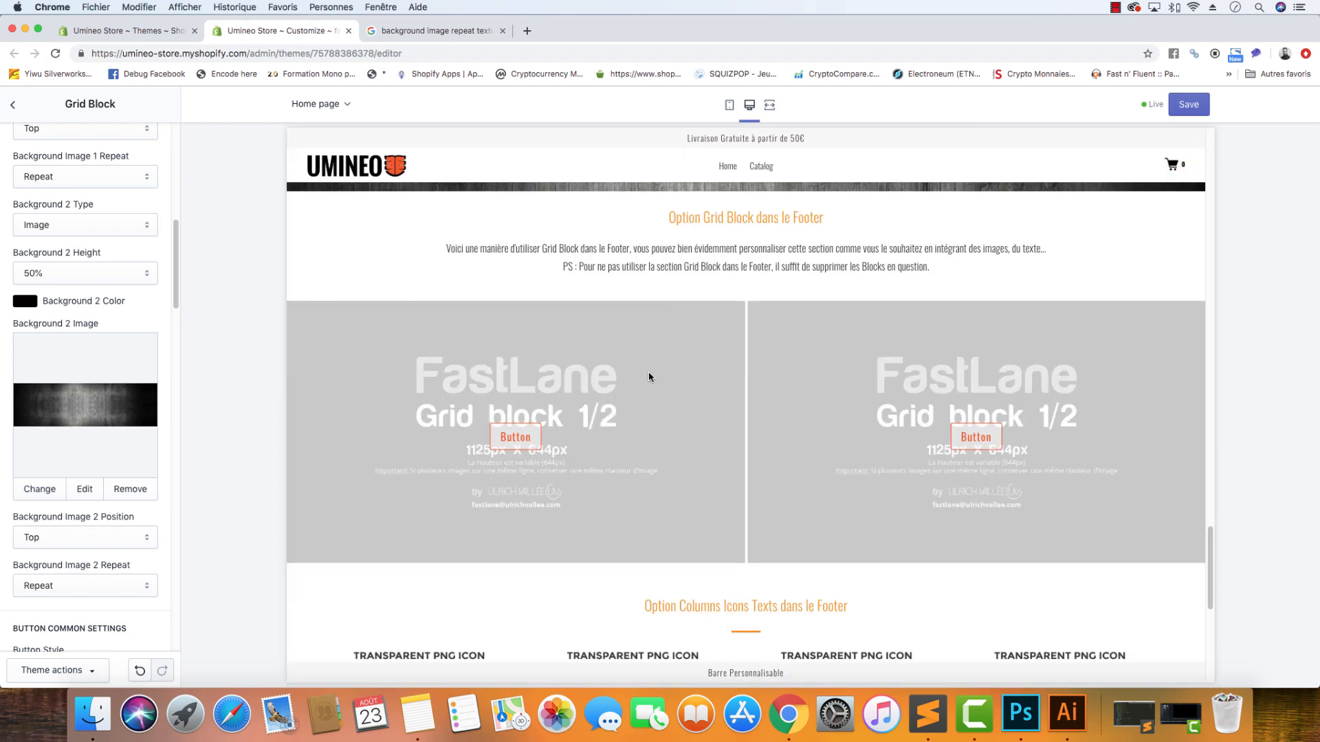
scroll(649, 378, up, 10)
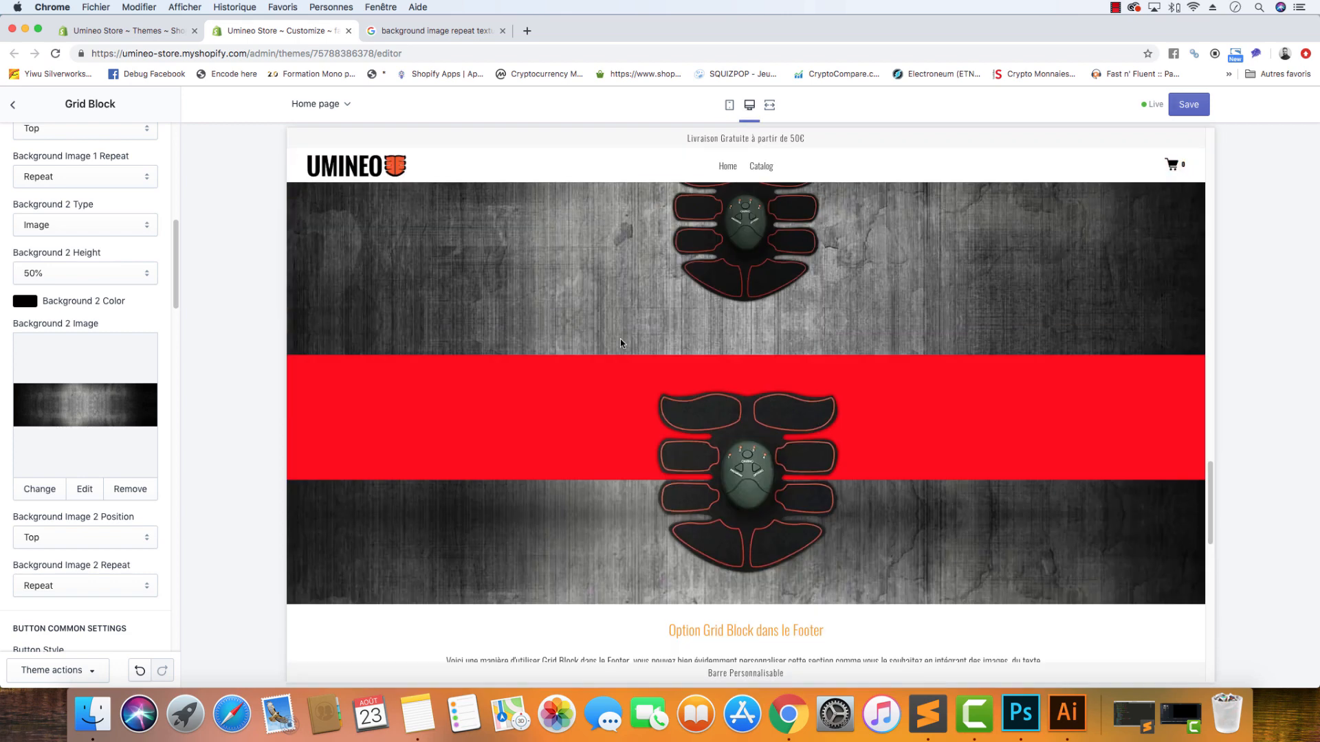
- Review the whole home page in the mobile layout and return to its upper grid blocks in the desktop layout
scroll(456, 428, up, 20)
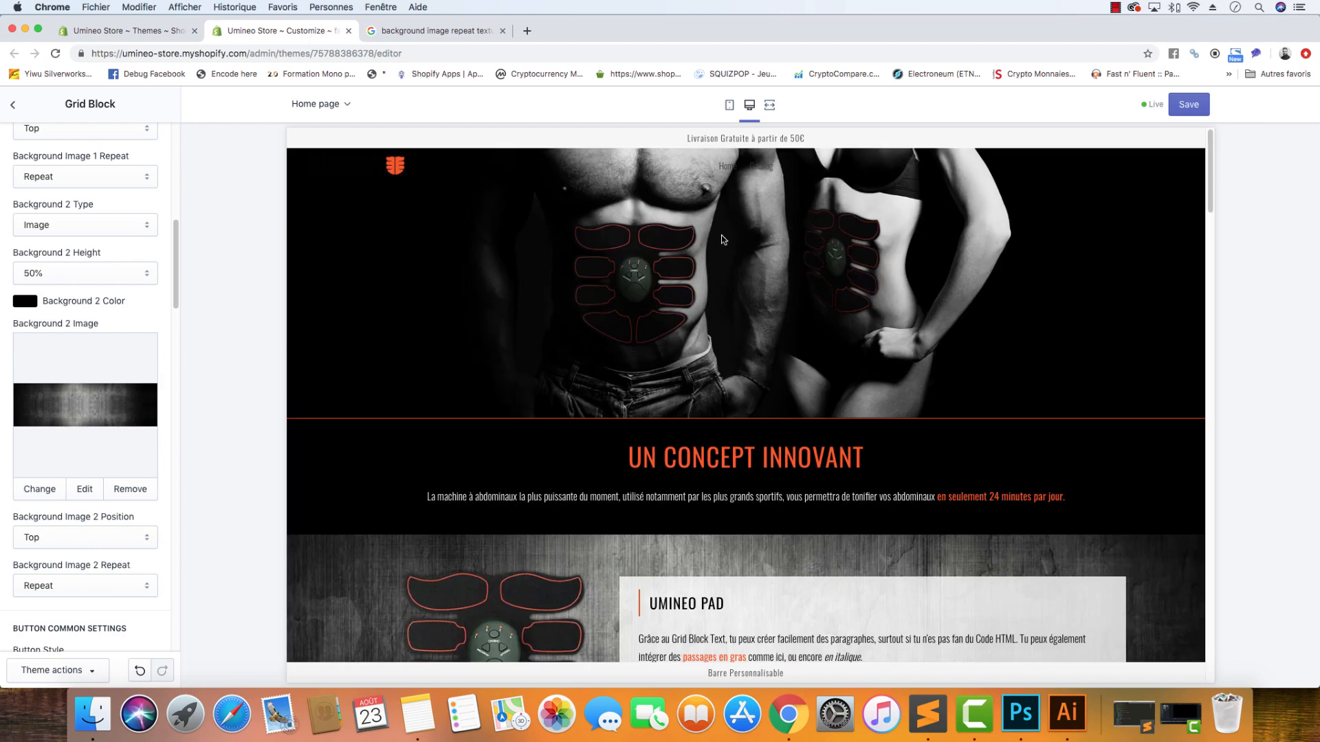
click(730, 105)
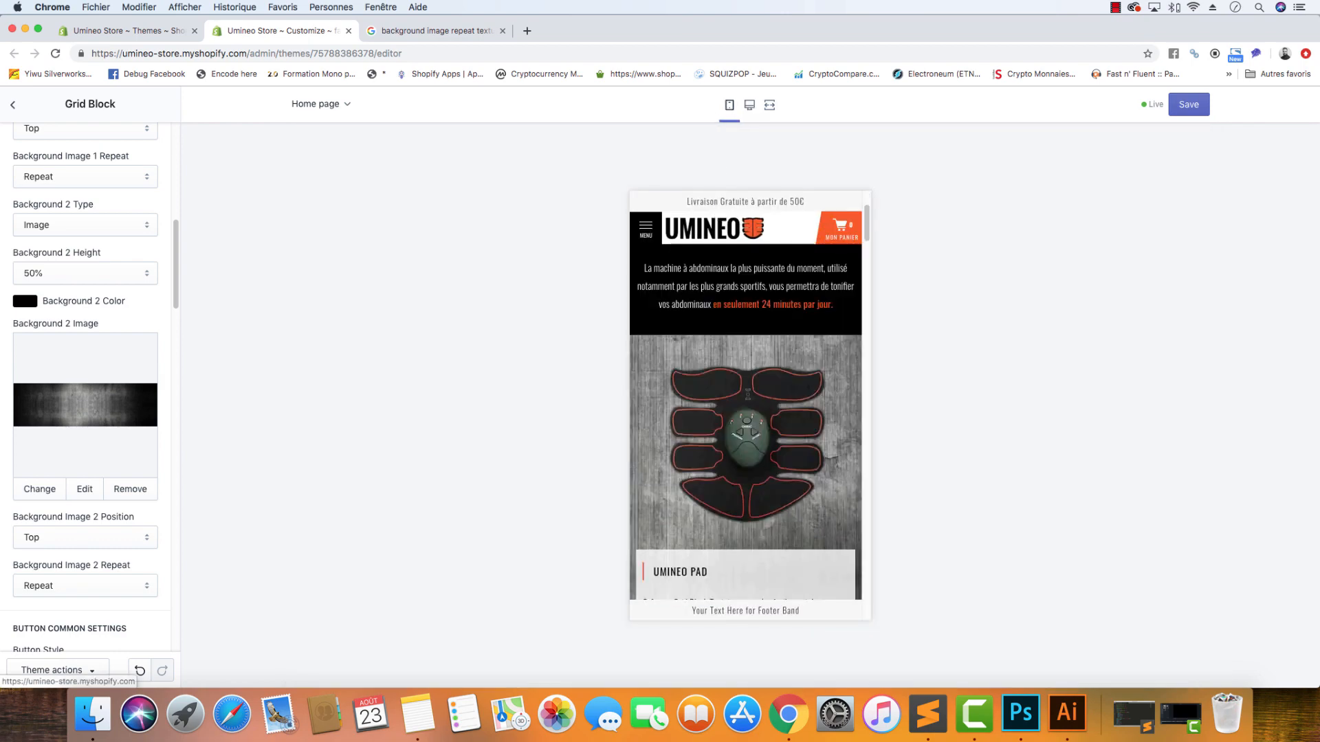
scroll(747, 393, down, 20)
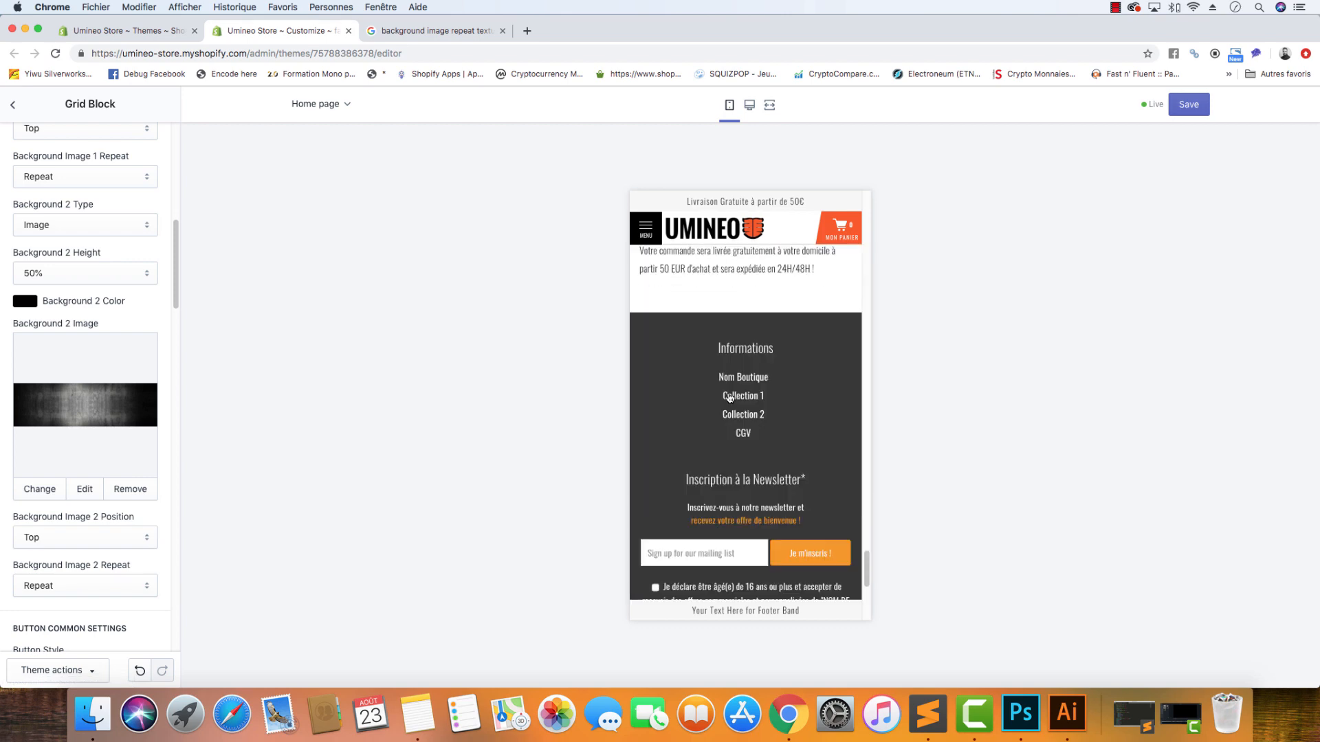
scroll(729, 397, up, 20)
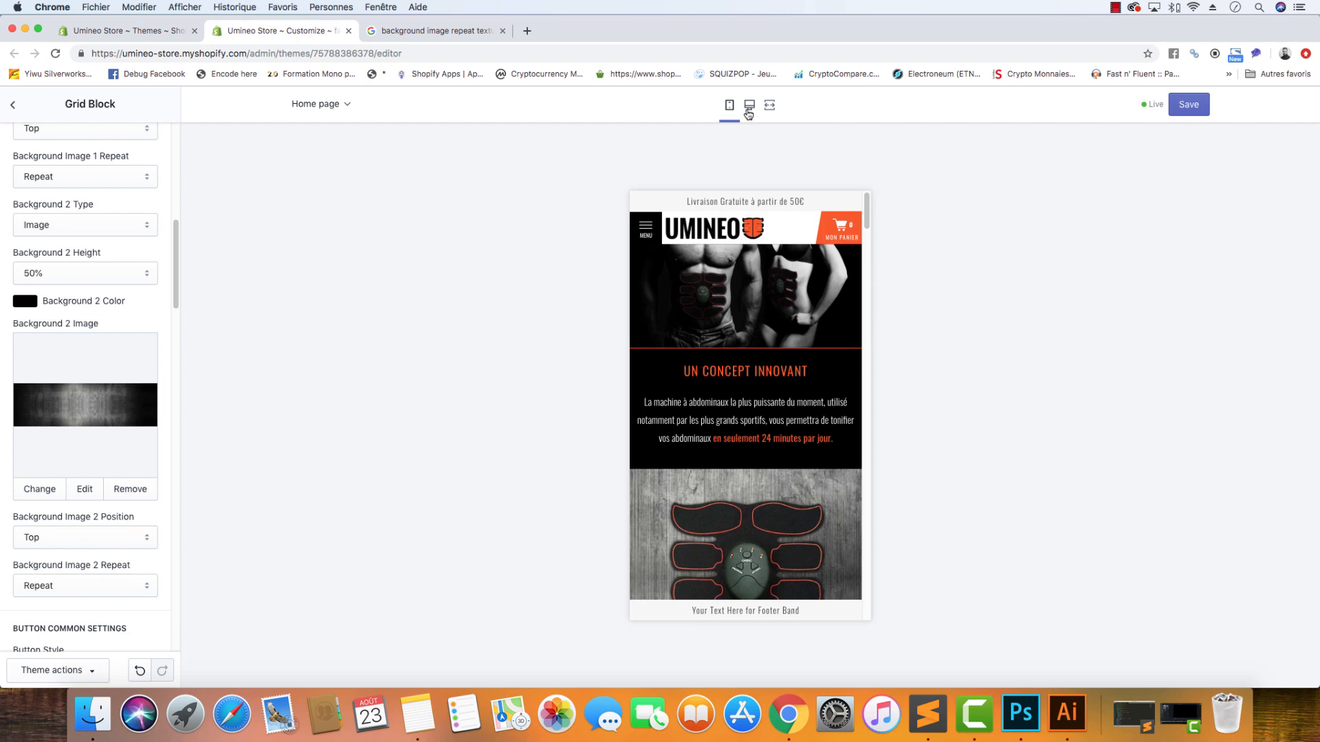
click(748, 106)
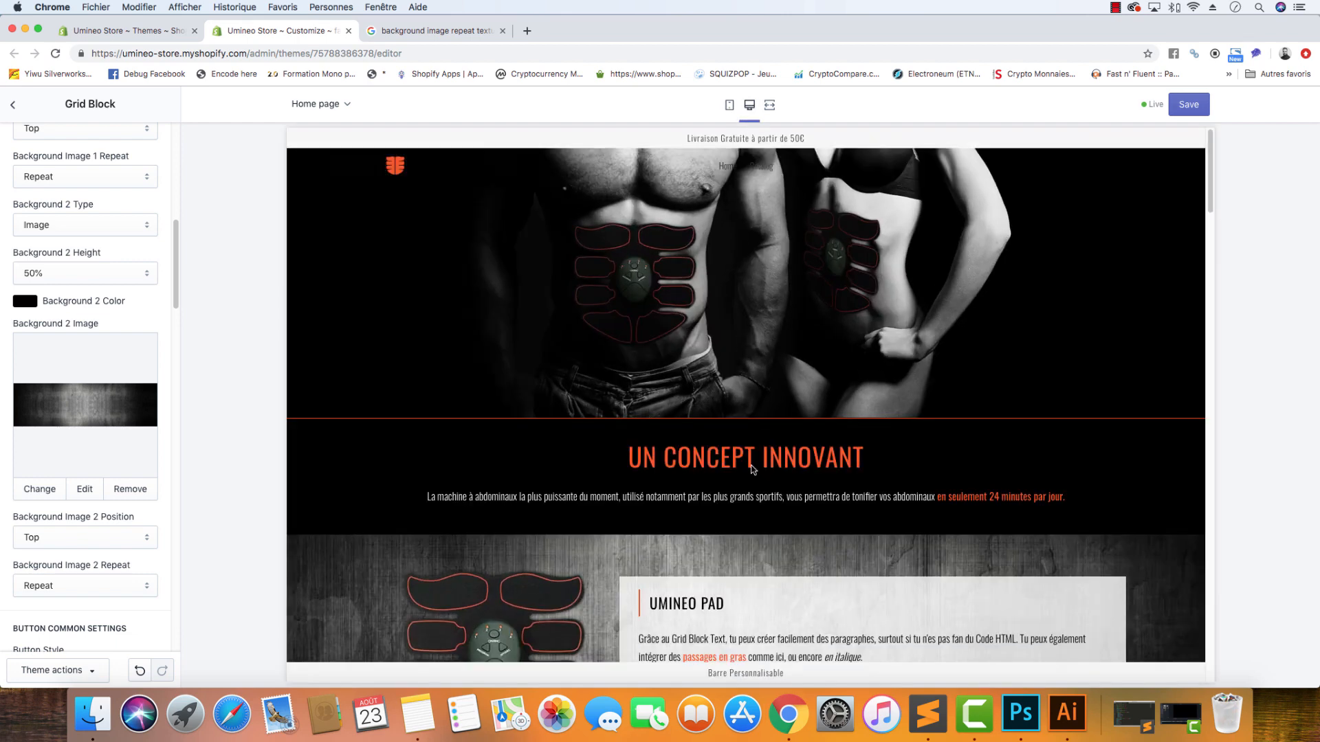
scroll(780, 548, down, 4)
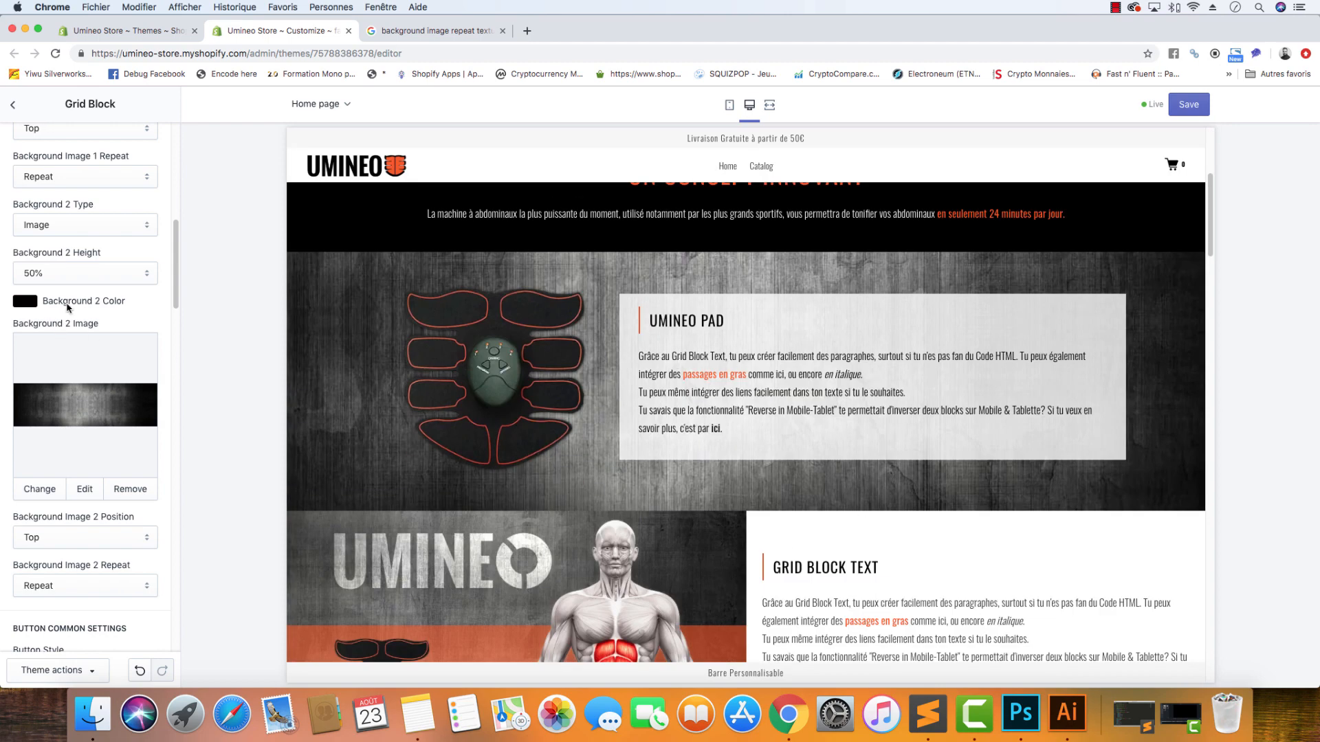
- Reopen the Grid Block with the red and grey backgrounds and review its background and common button settings
click(13, 104)
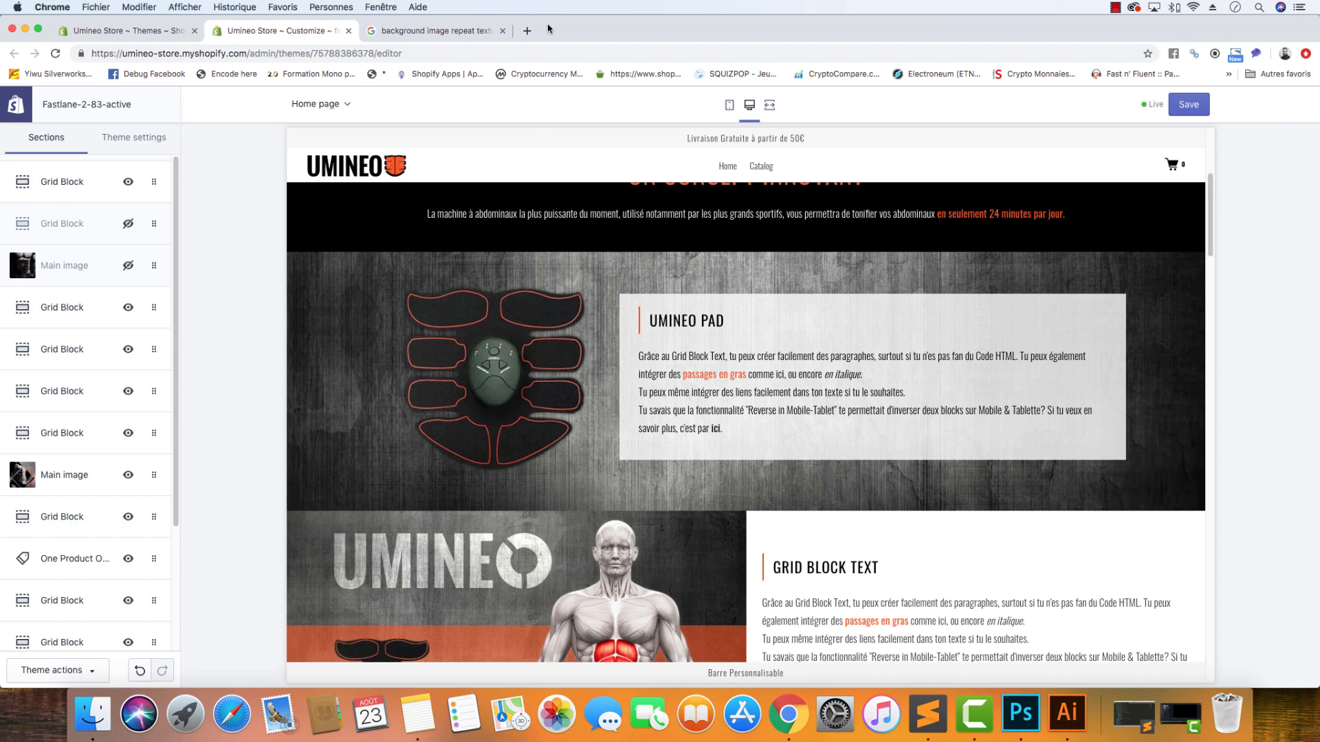
scroll(103, 401, down, 3)
click(100, 476)
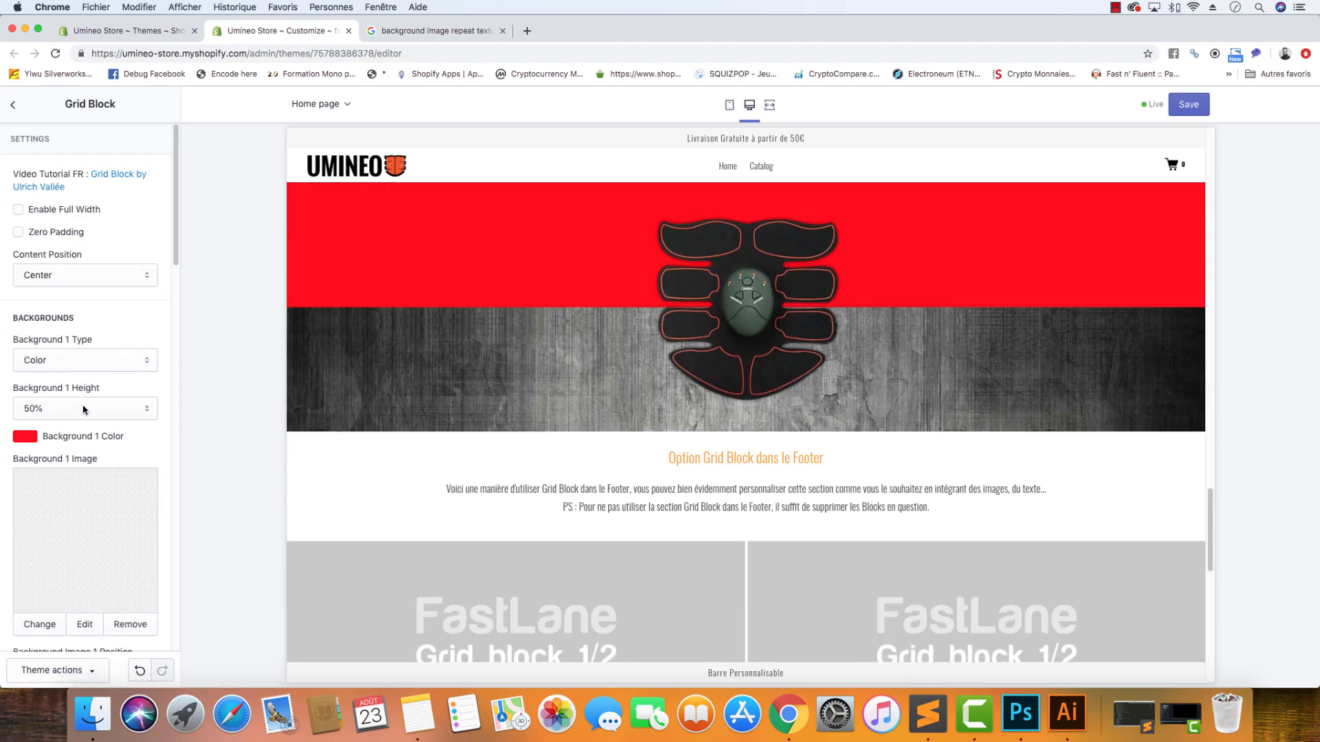
scroll(82, 410, down, 4)
scroll(83, 410, up, 4)
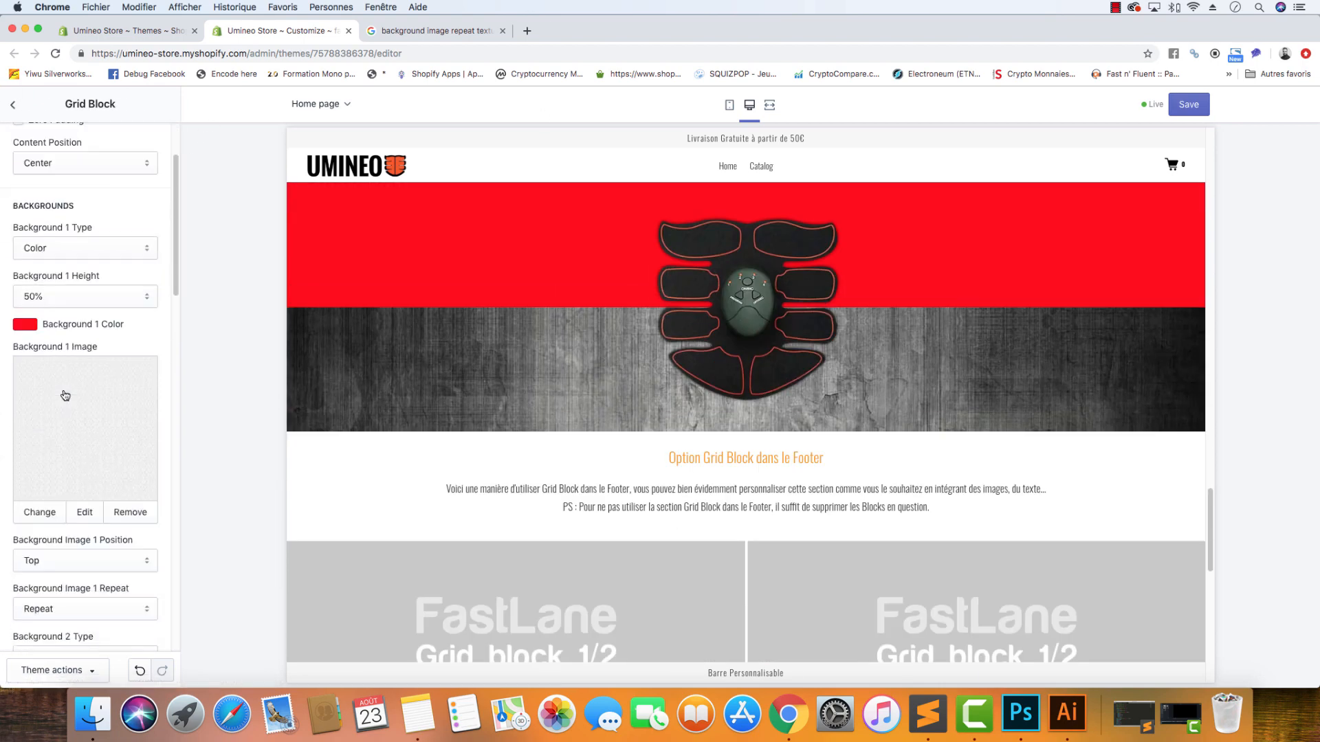
scroll(104, 385, down, 3)
scroll(96, 502, up, 1)
scroll(95, 576, down, 2)
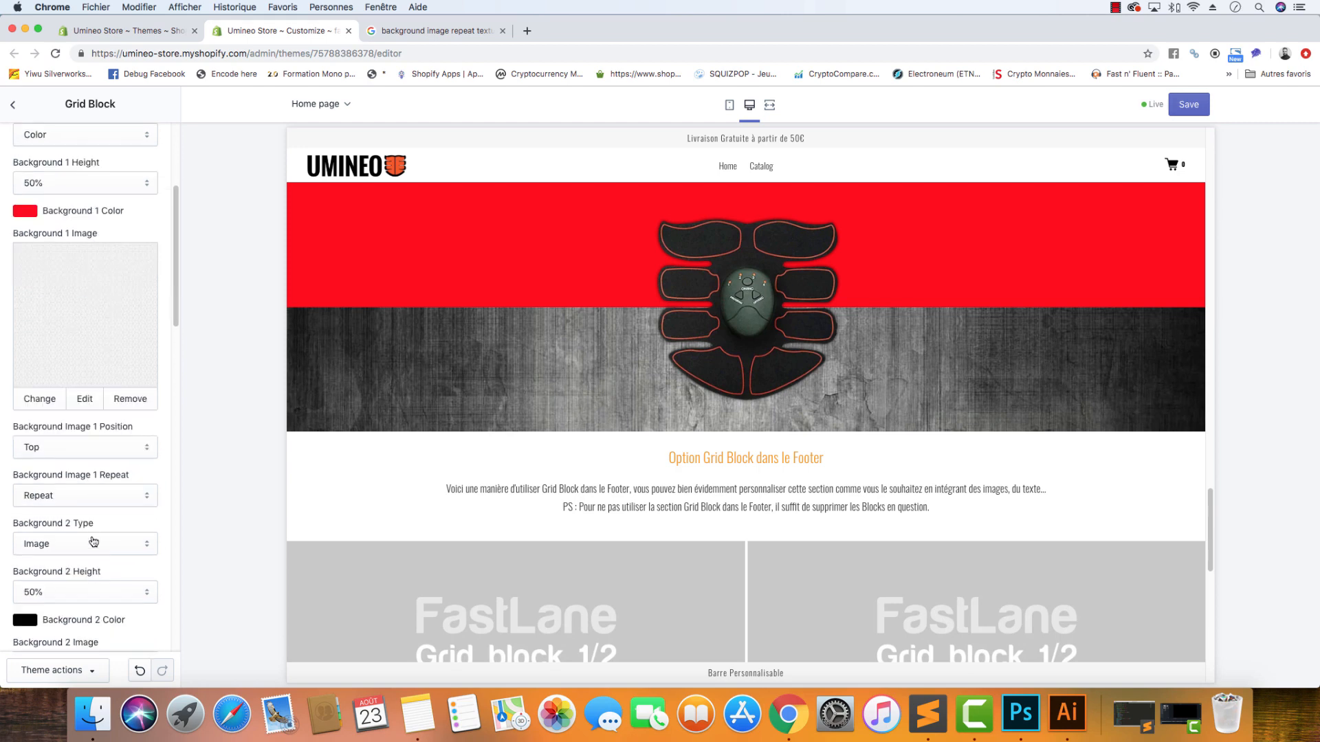
scroll(89, 487, down, 9)
scroll(102, 519, down, 8)
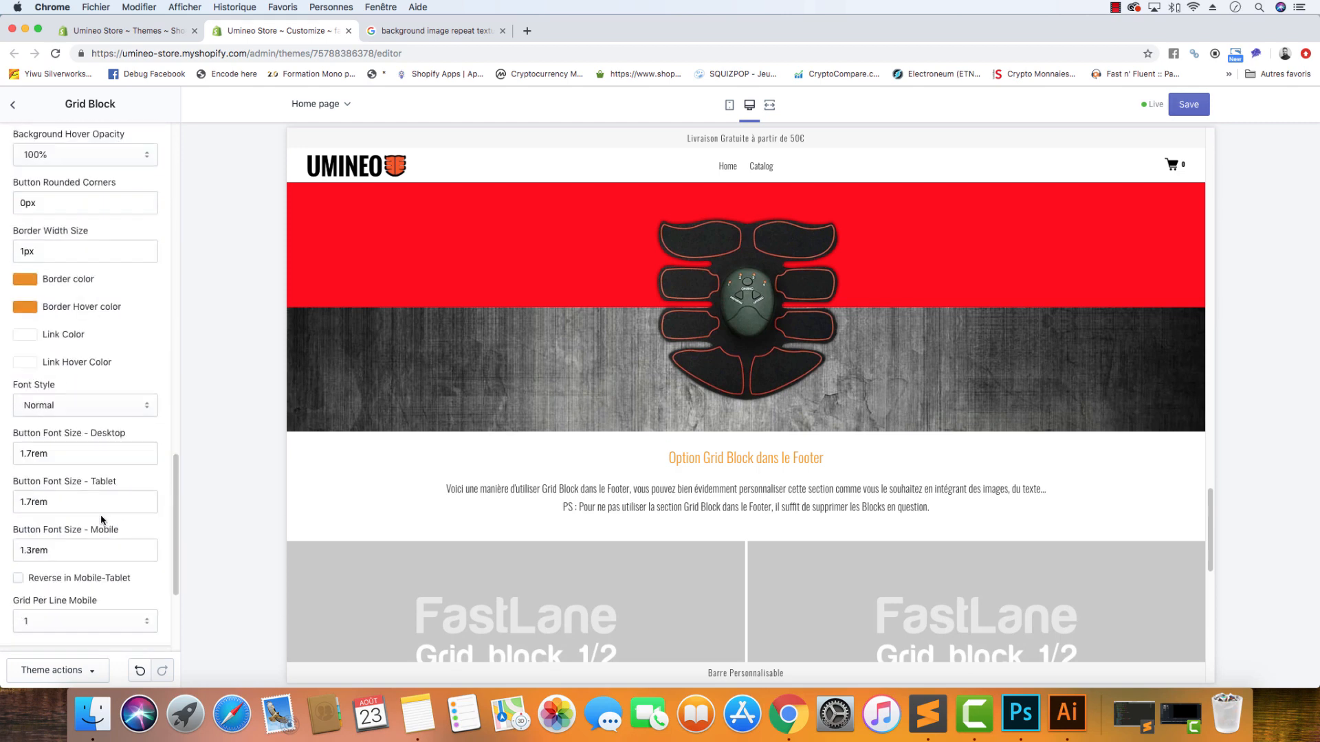
- Expand the block's Image content and review its picture, link, button, grid size and padding settings
click(102, 512)
scroll(102, 515, down, 3)
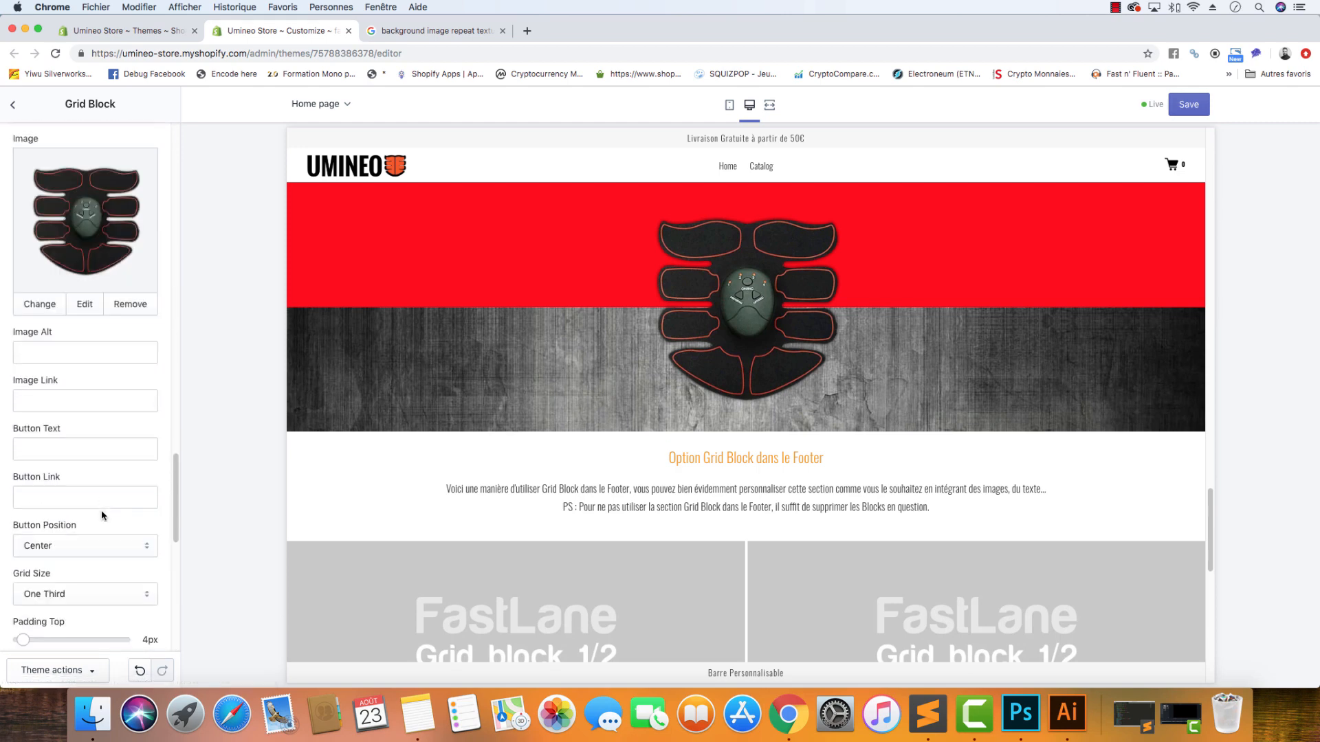
scroll(106, 521, down, 5)
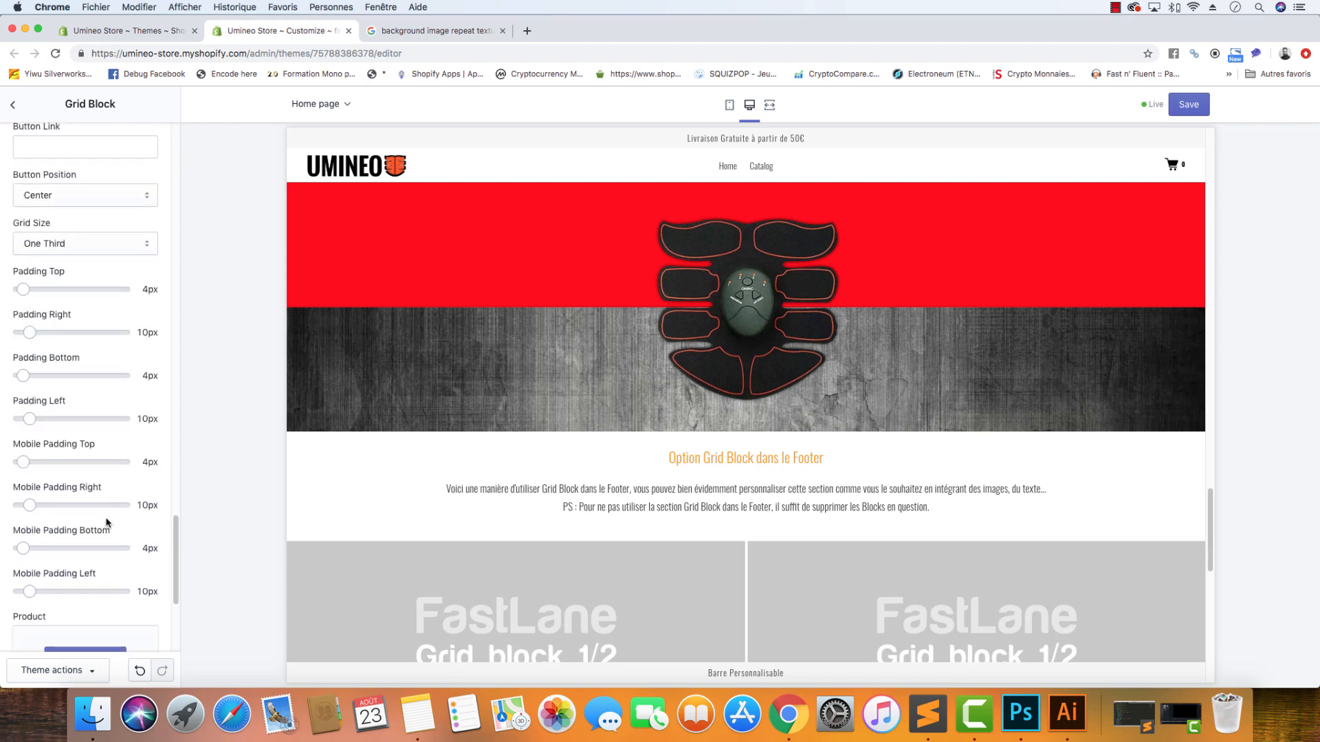
scroll(107, 521, down, 3)
scroll(108, 524, up, 8)
scroll(108, 524, up, 8)
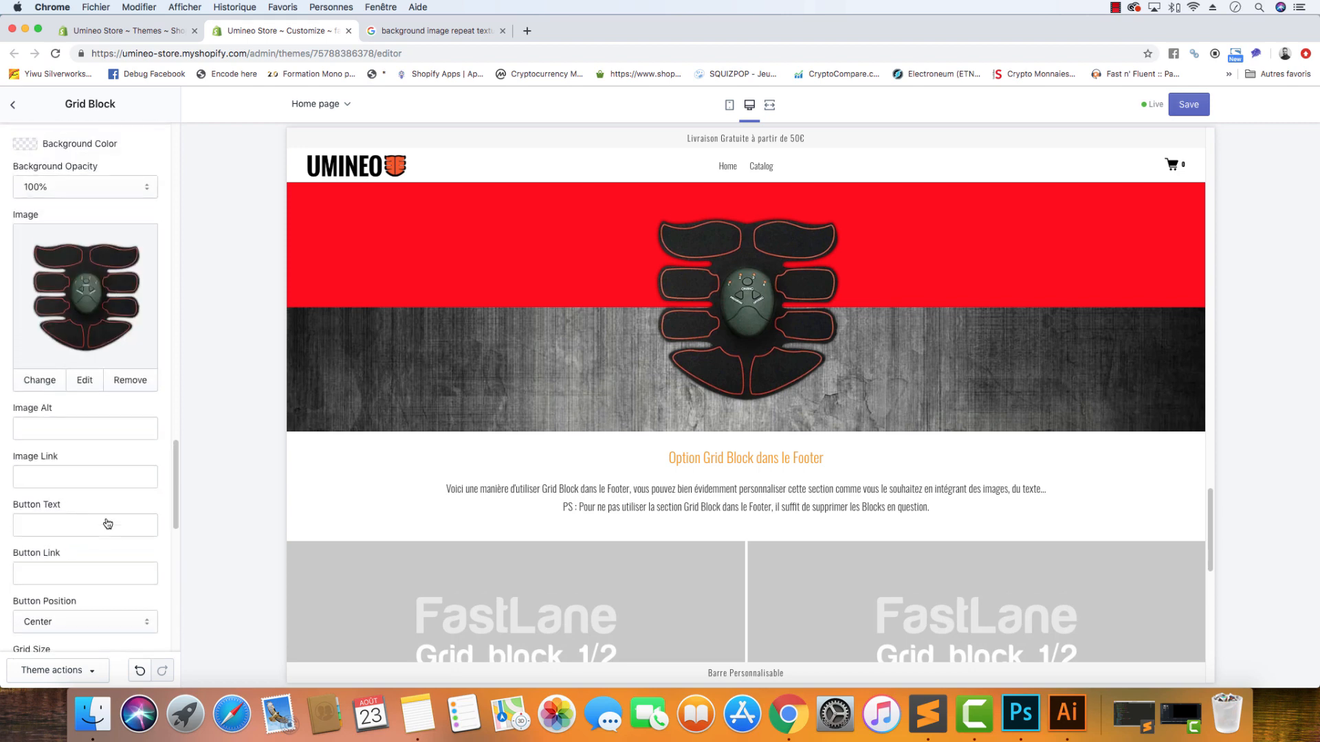
- Look through the Background Opacity choices of the Image content and keep 100%
scroll(108, 524, down, 3)
scroll(107, 524, down, 3)
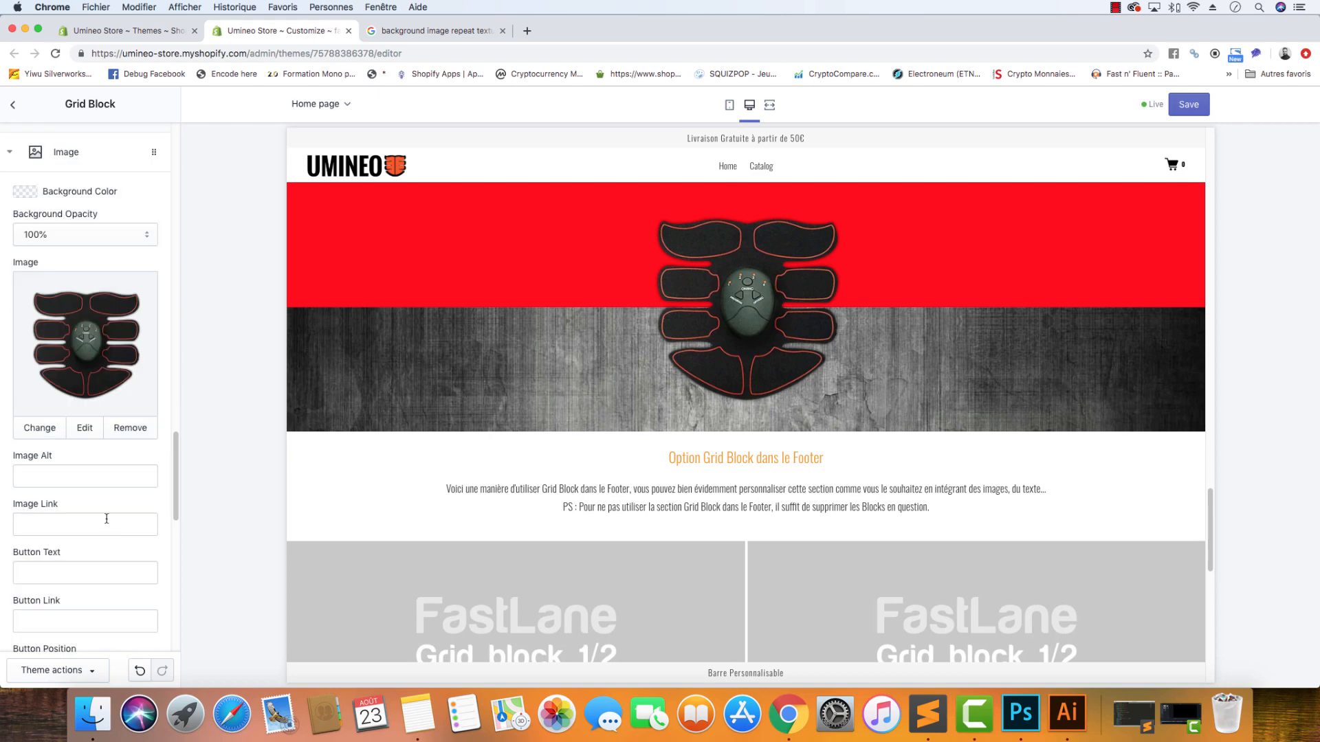
scroll(108, 520, up, 1)
click(91, 259)
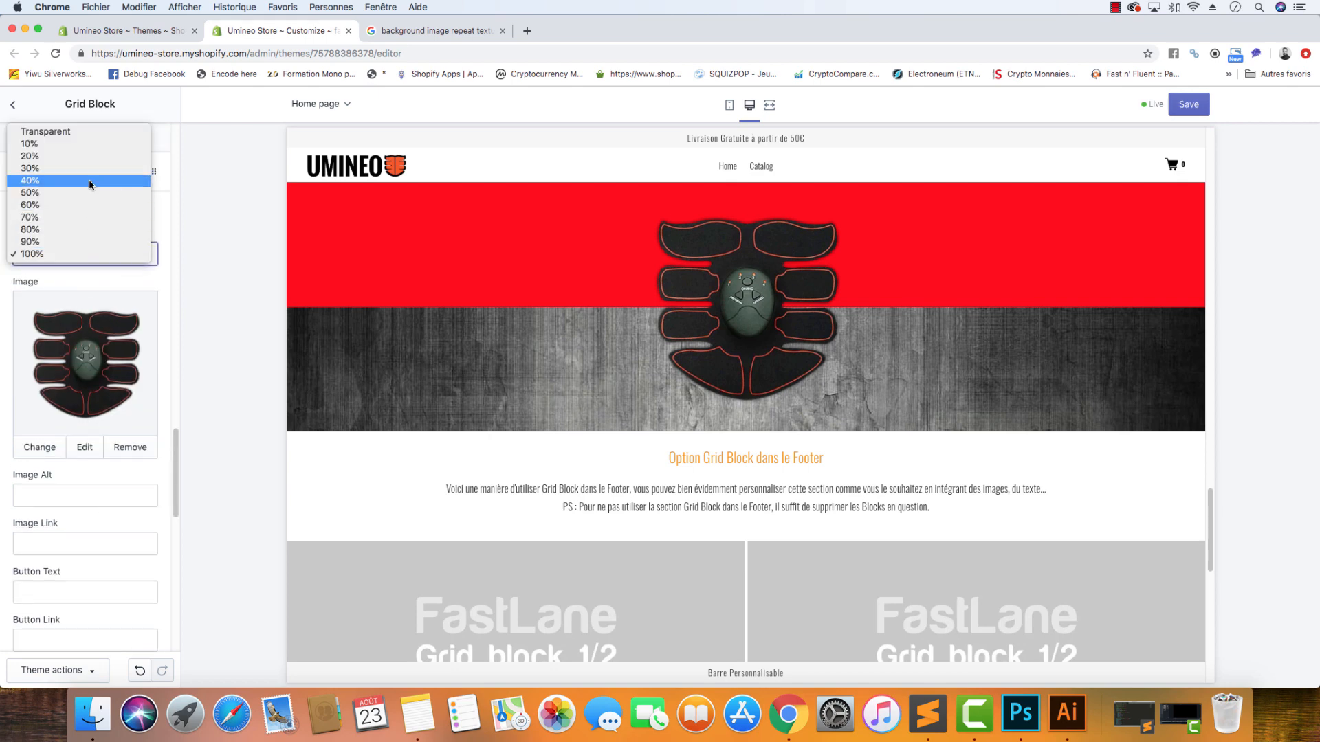
click(117, 248)
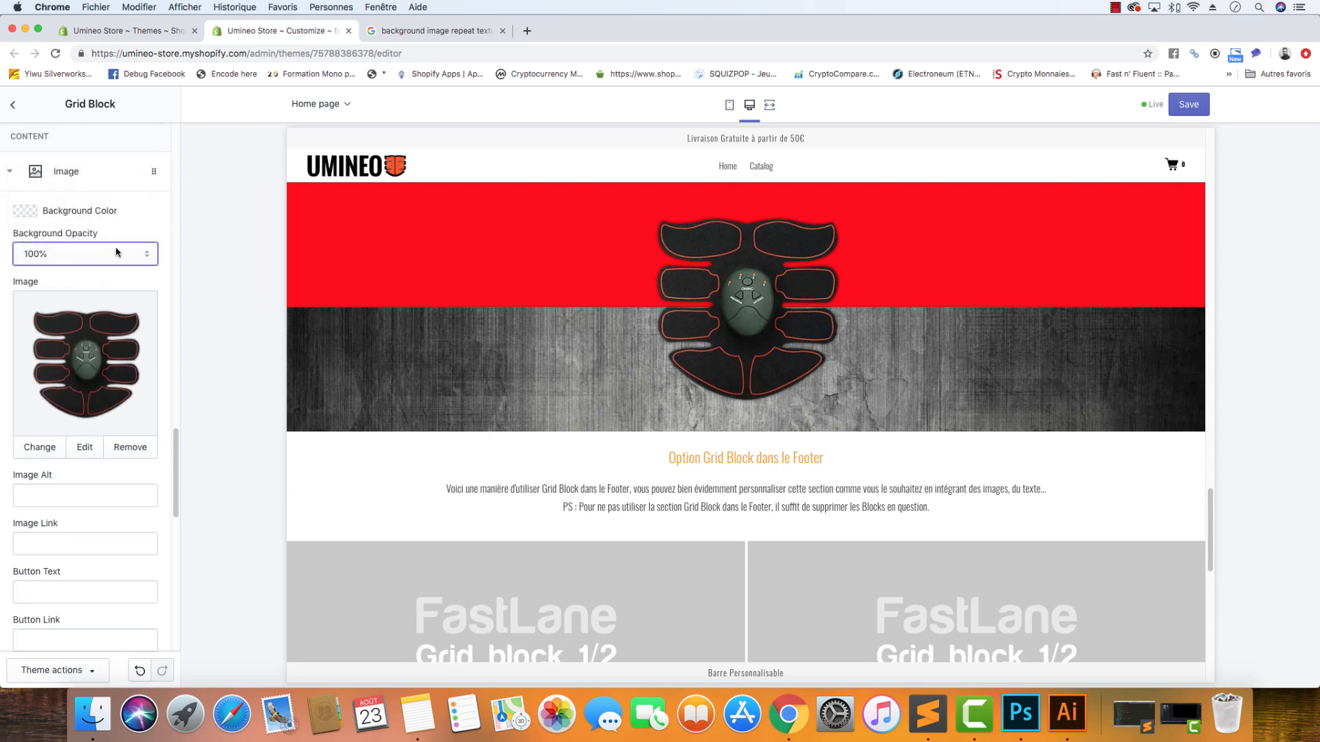
- Preview the UMINEO PAD grid block near the top of the home page in the mobile layout and return to desktop
scroll(369, 321, up, 10)
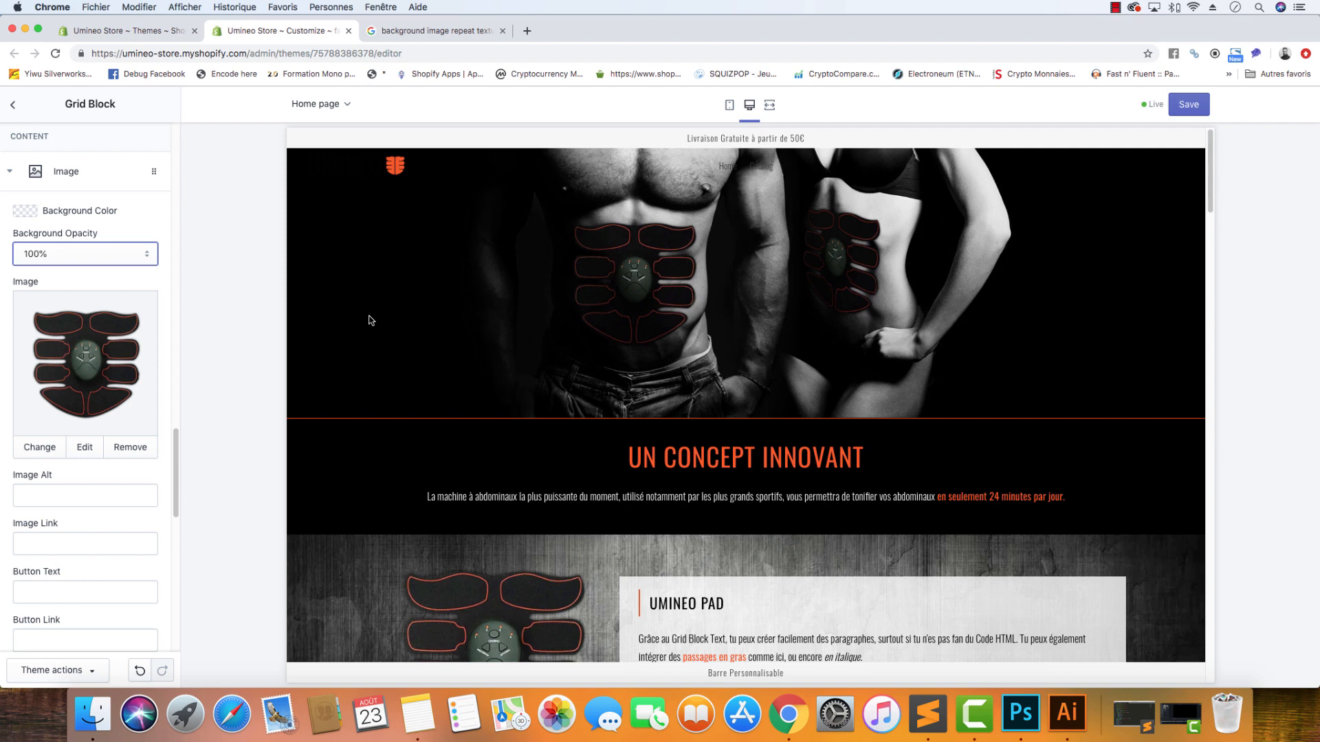
scroll(370, 320, down, 3)
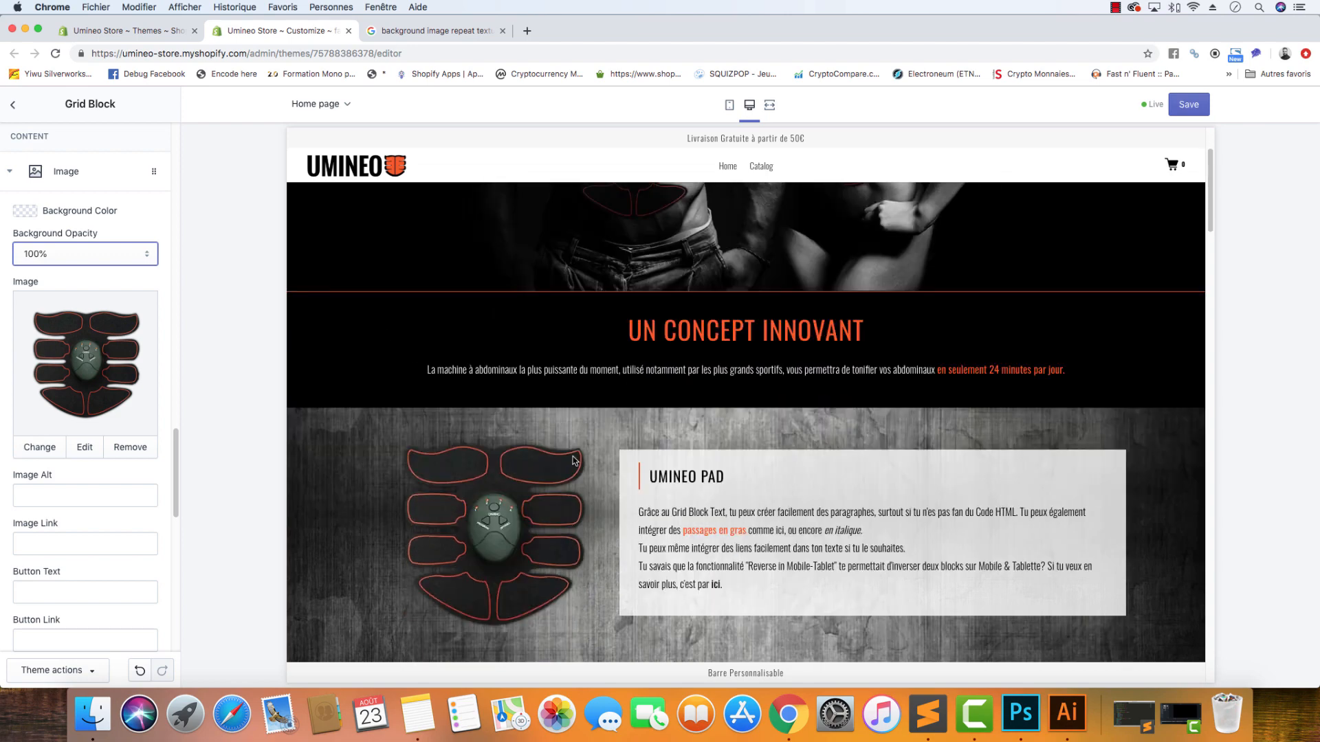
click(730, 104)
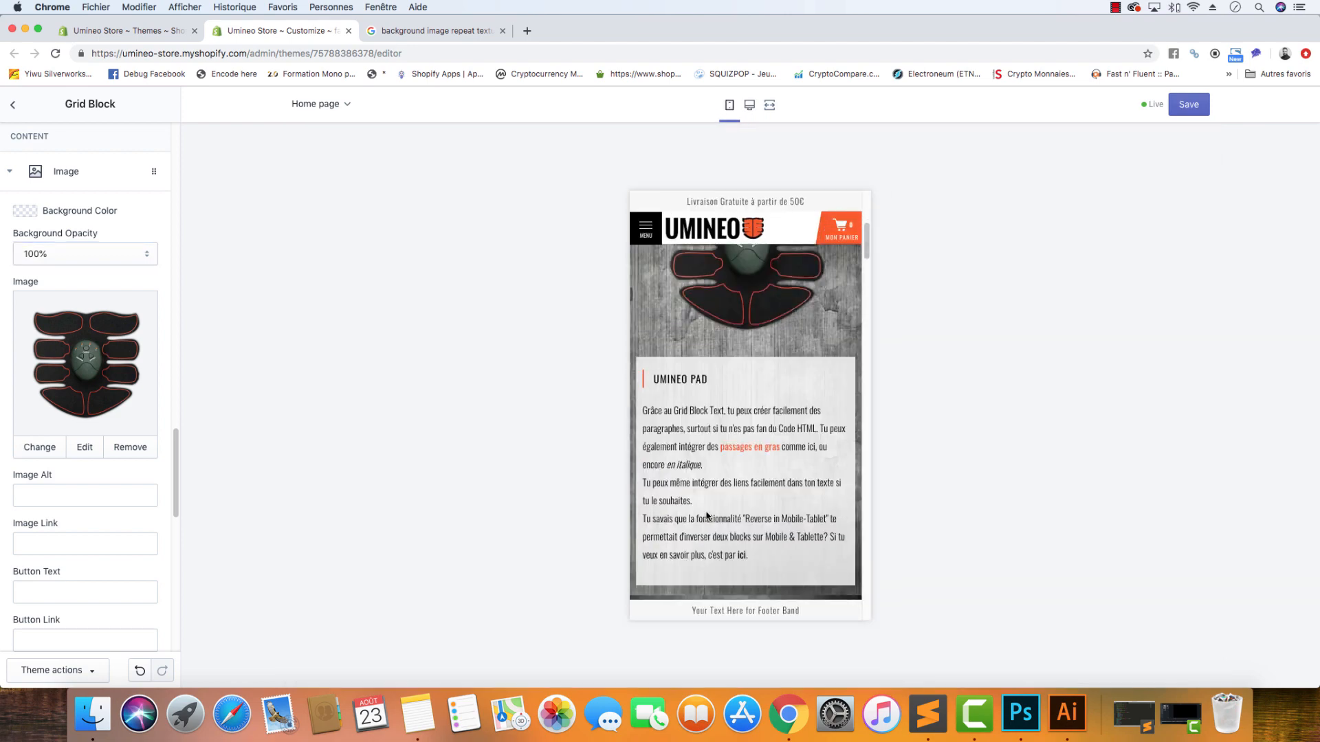
scroll(707, 515, up, 3)
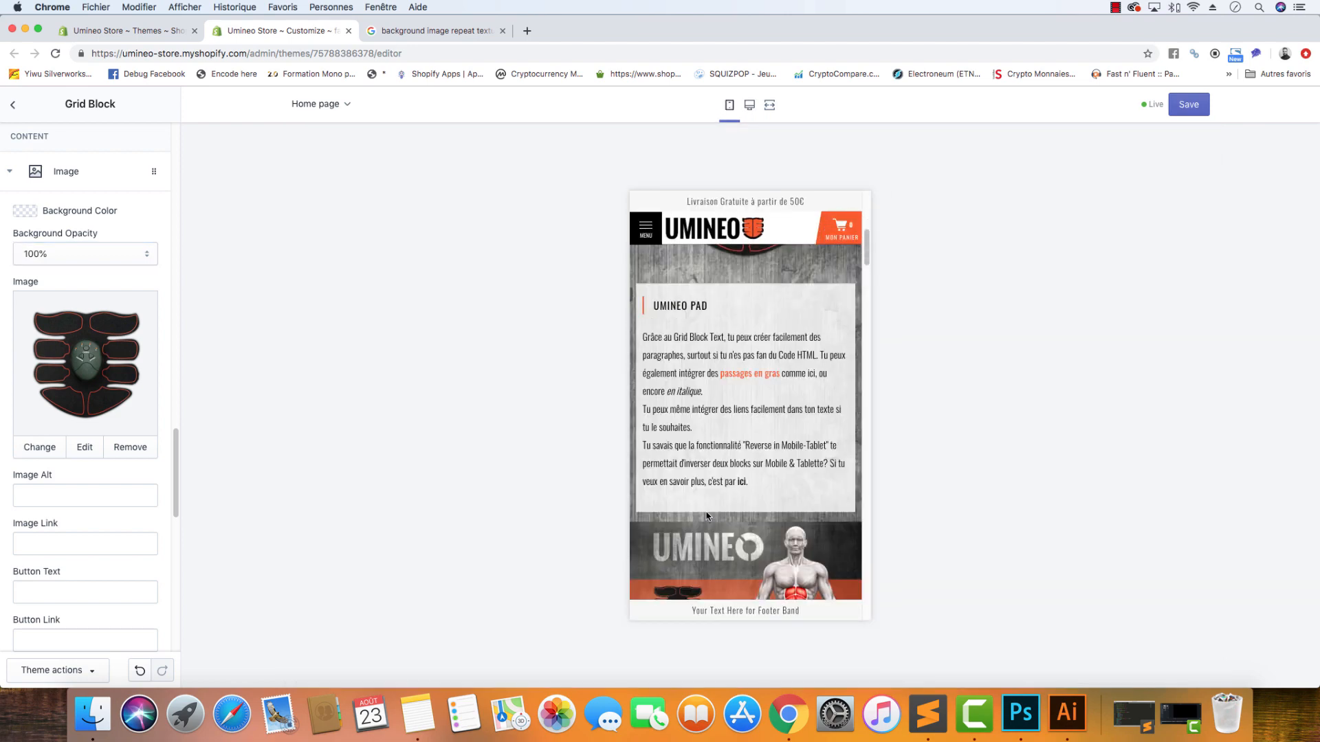
scroll(706, 515, up, 2)
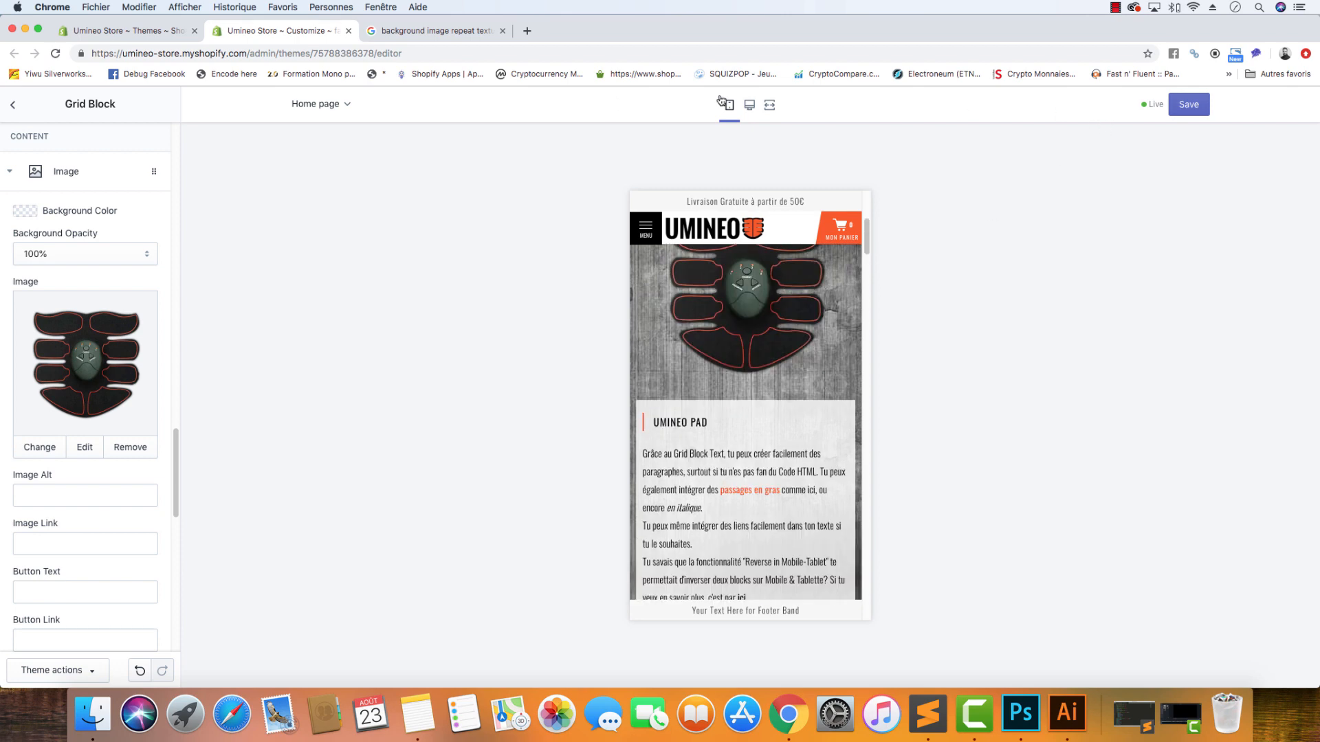
click(753, 108)
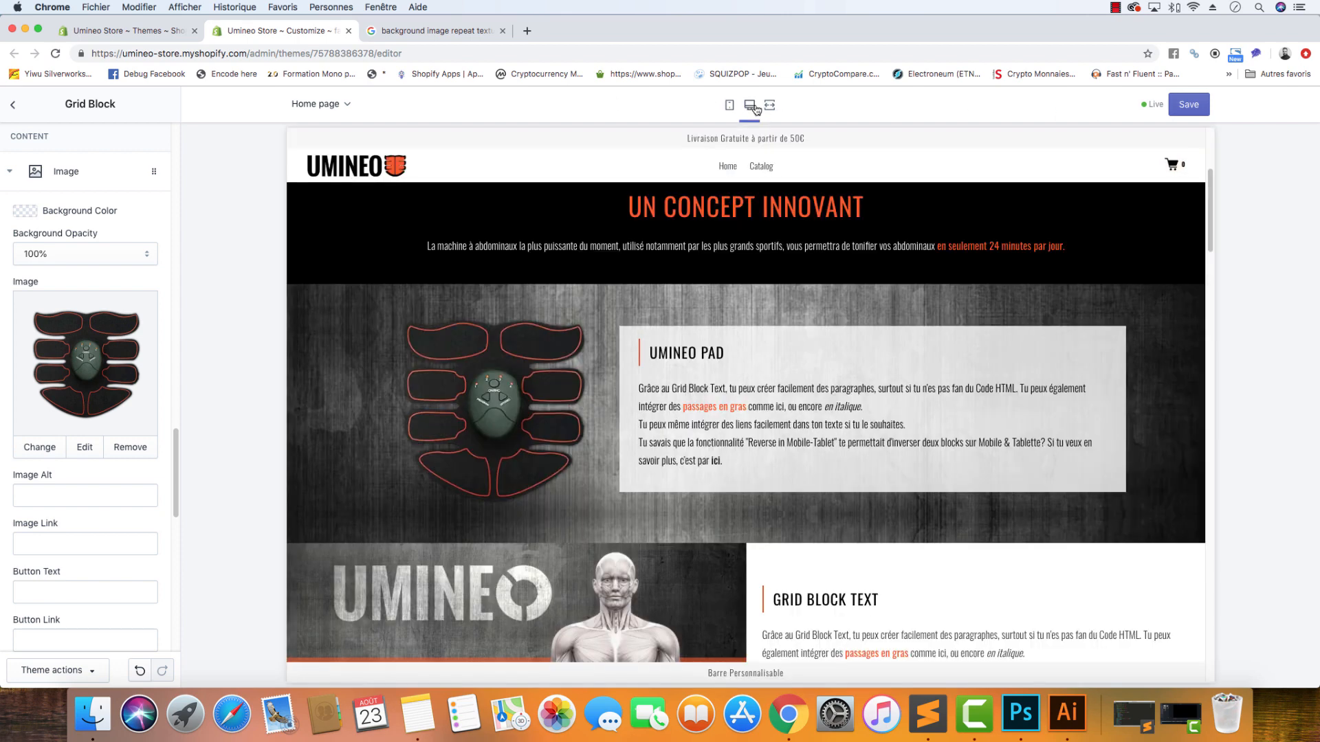